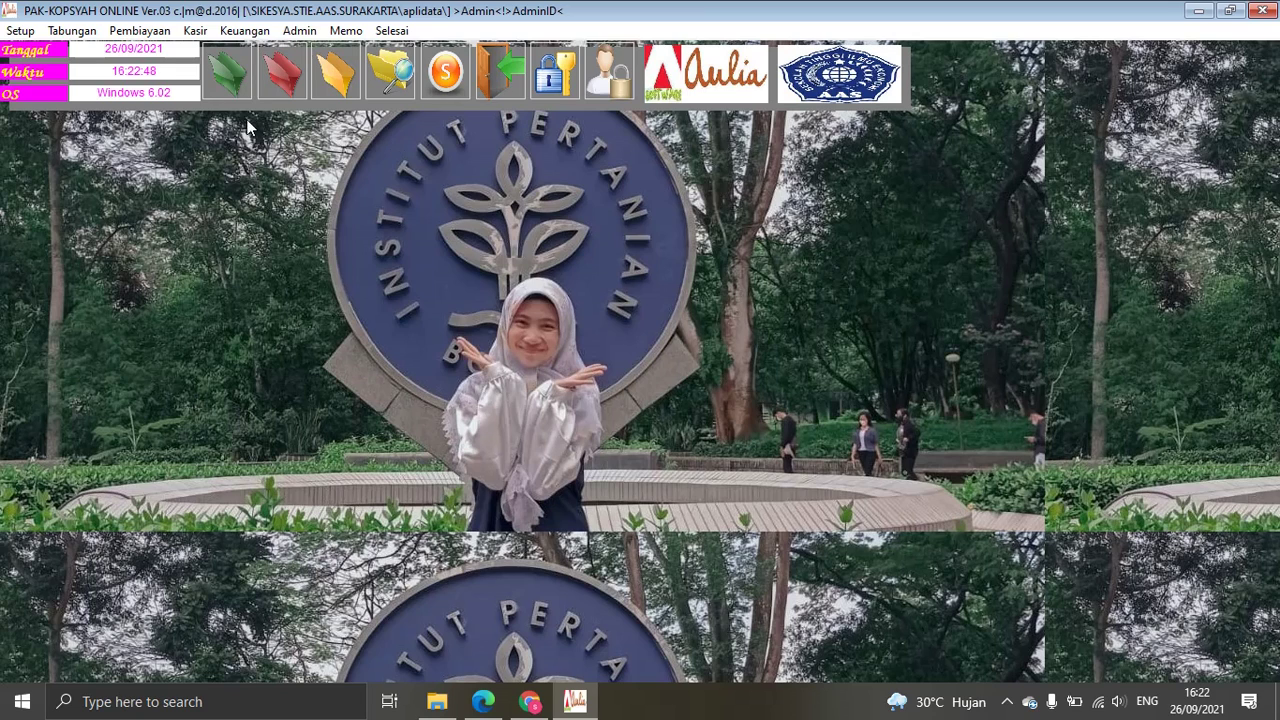
Step: Open the Transaksi Tabungan form in the admin session to view the savings transactions, and close it
mouse_move(235, 86)
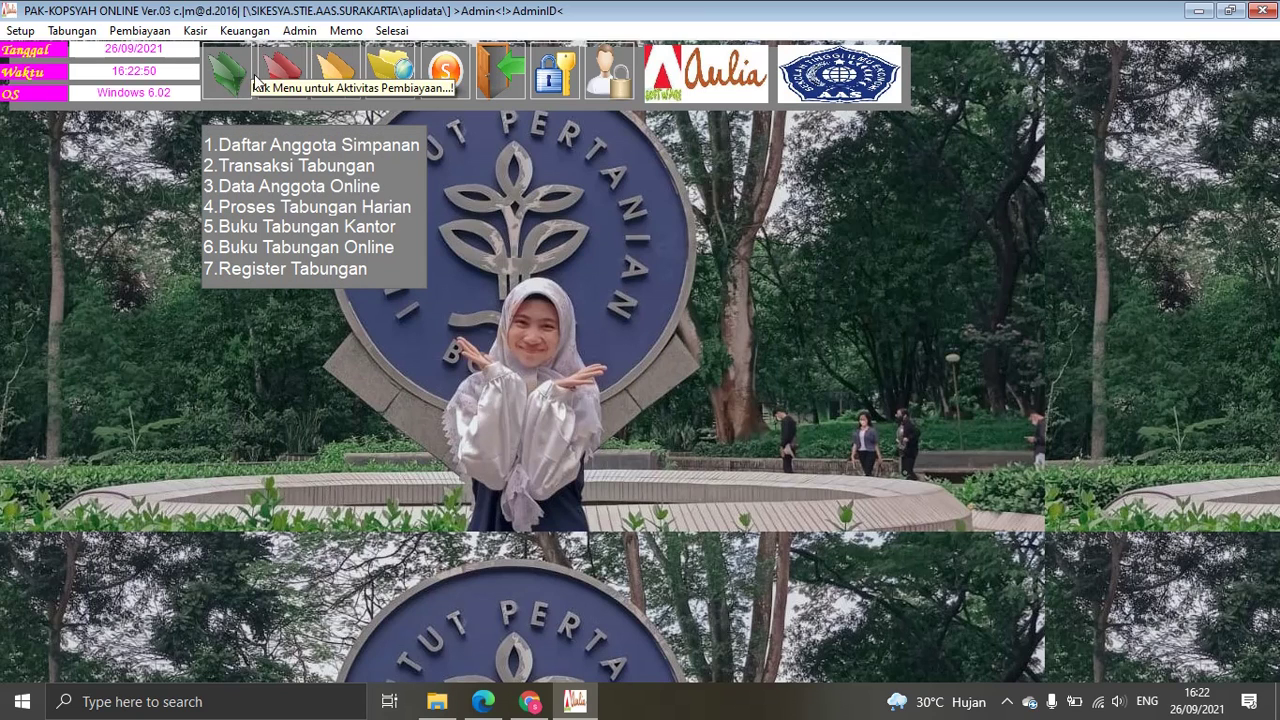
left_click(243, 168)
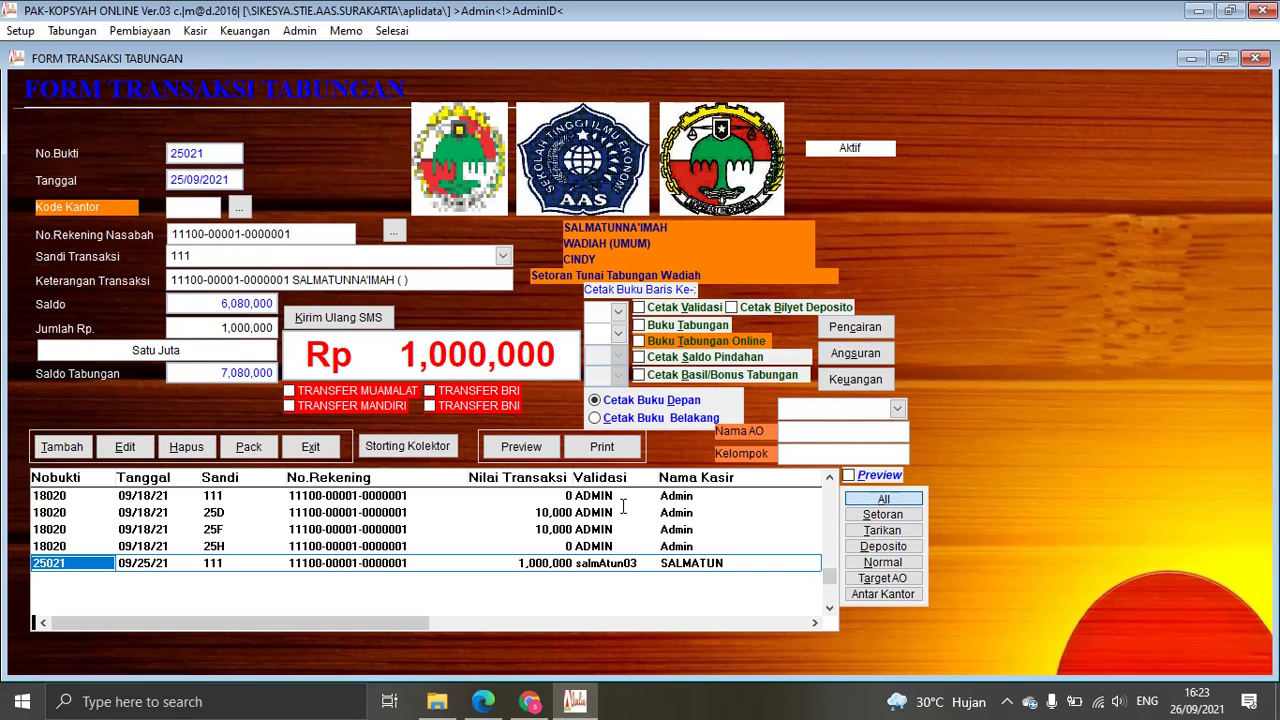
left_click(1254, 58)
Step: Open the Transaksi Pembiayaan form in the admin session to view the financing transactions, and close it
mouse_move(287, 77)
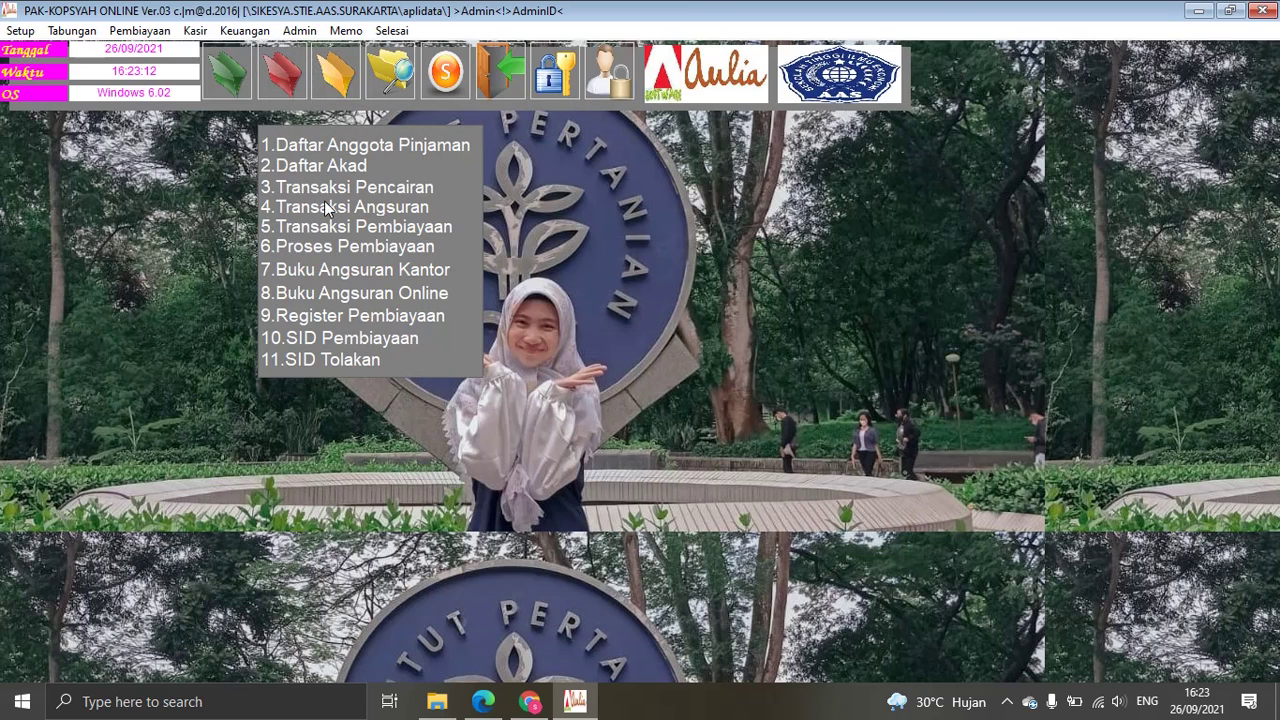
left_click(358, 228)
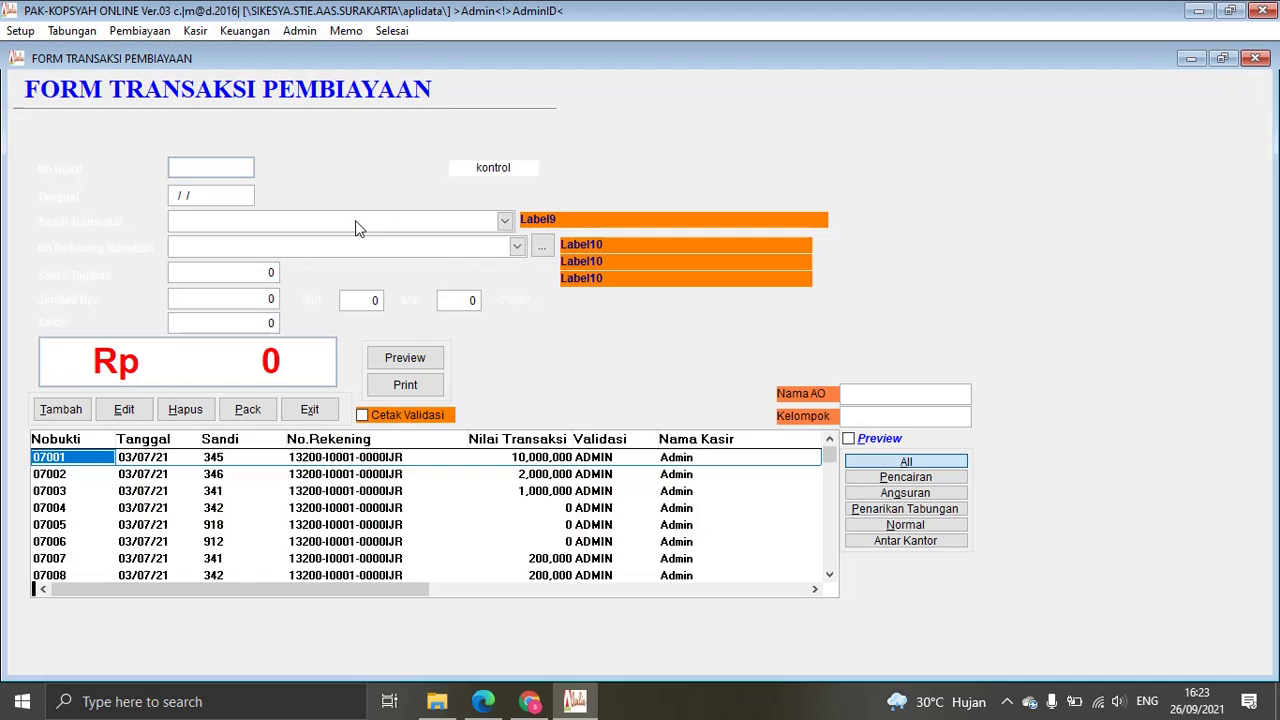
left_click(1255, 58)
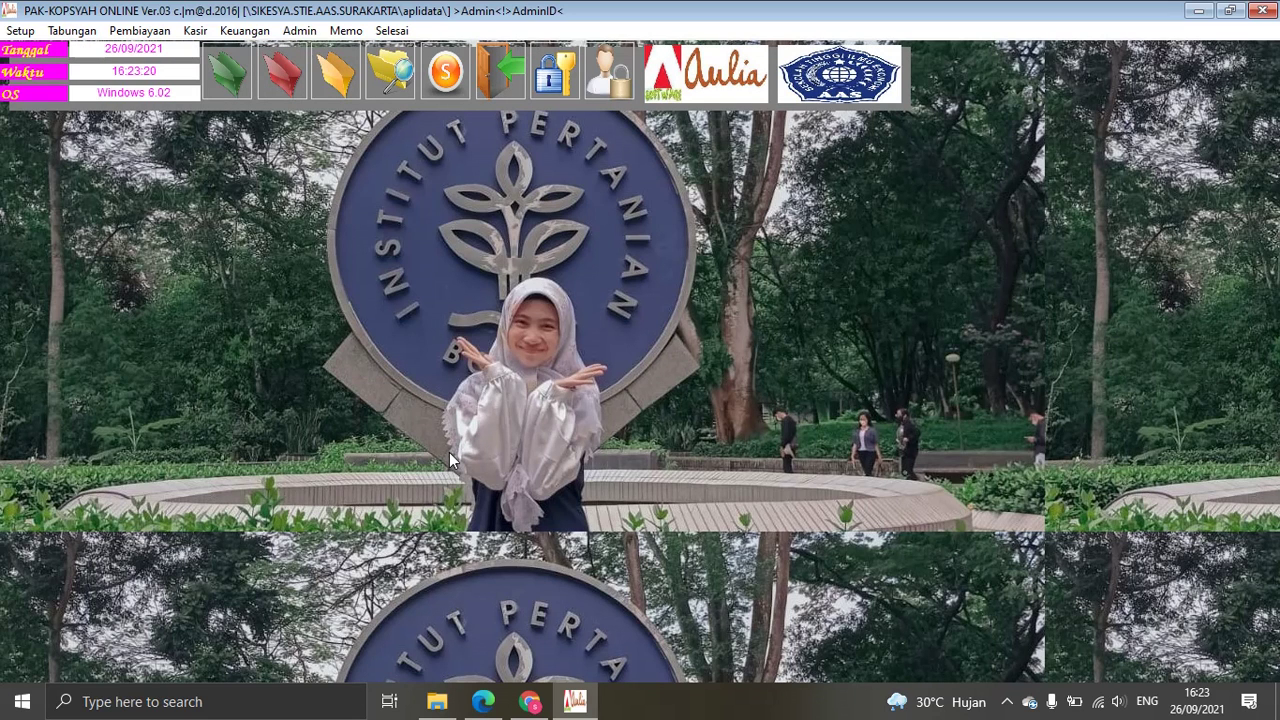
Step: Examine the 64G record in the admin session's Transaksi Keuangan form and close the form
left_click(284, 80)
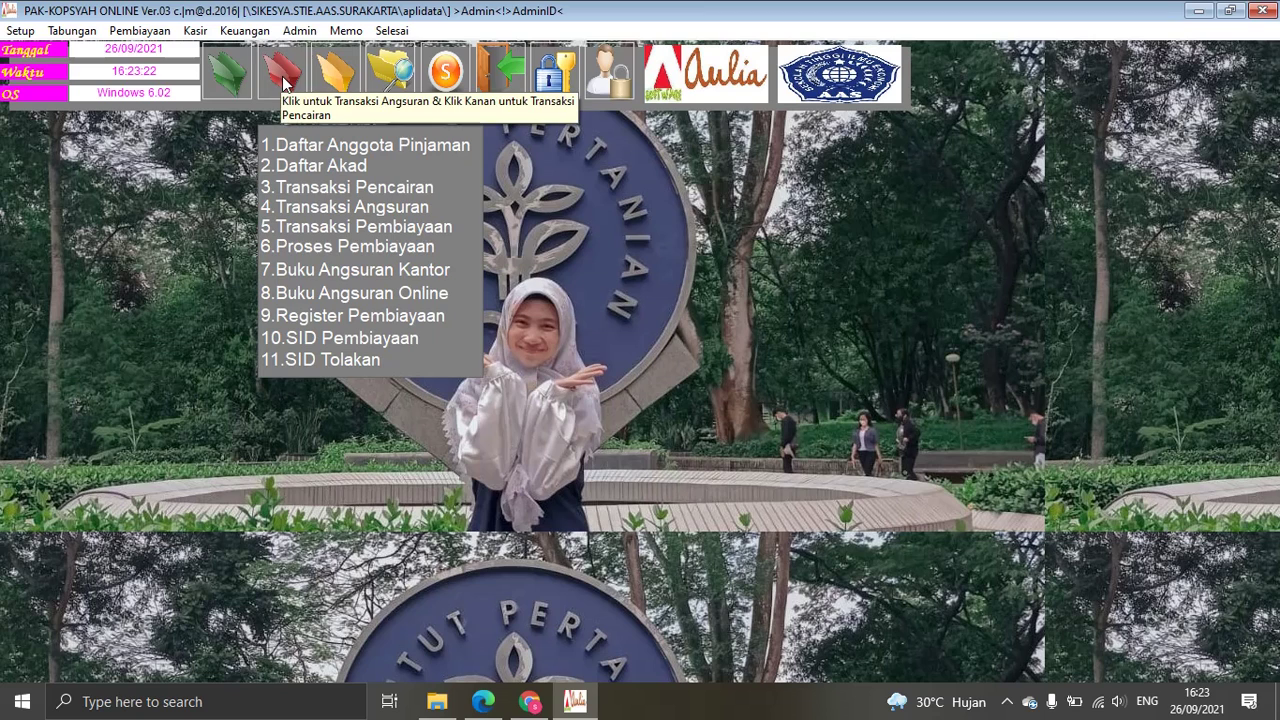
left_click(335, 76)
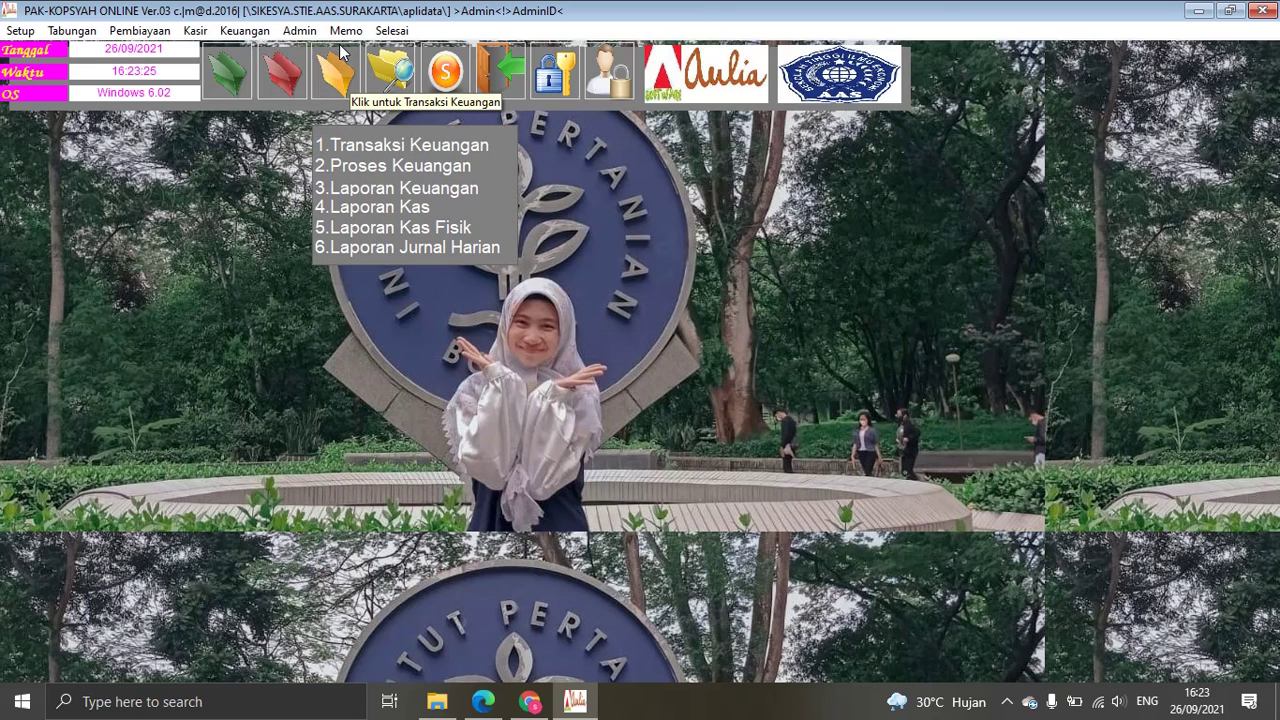
left_click(350, 150)
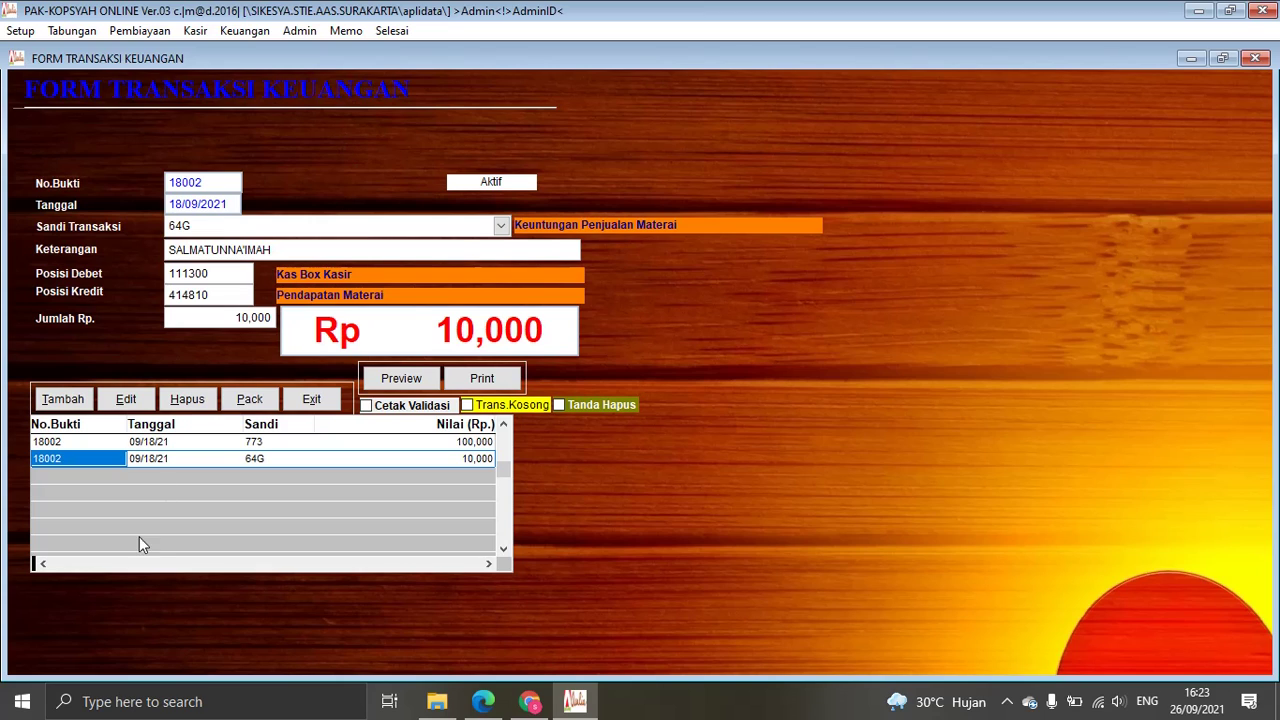
left_click(161, 453)
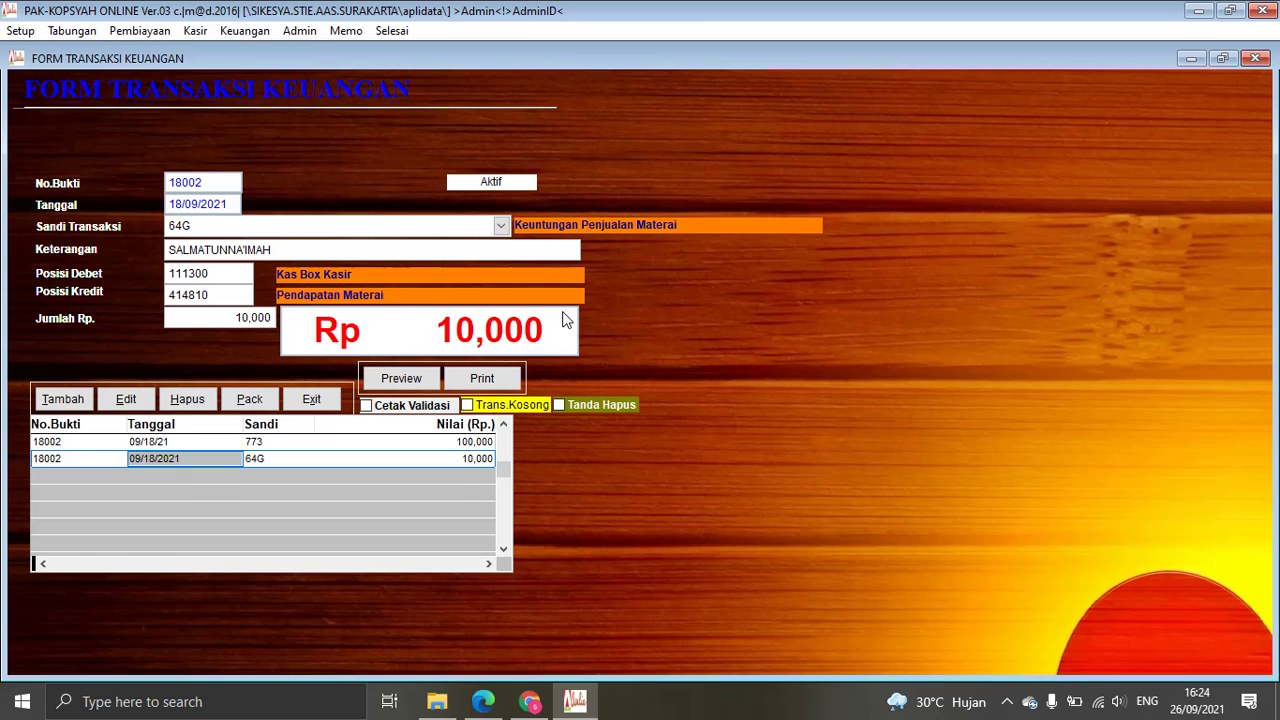
left_click(1255, 58)
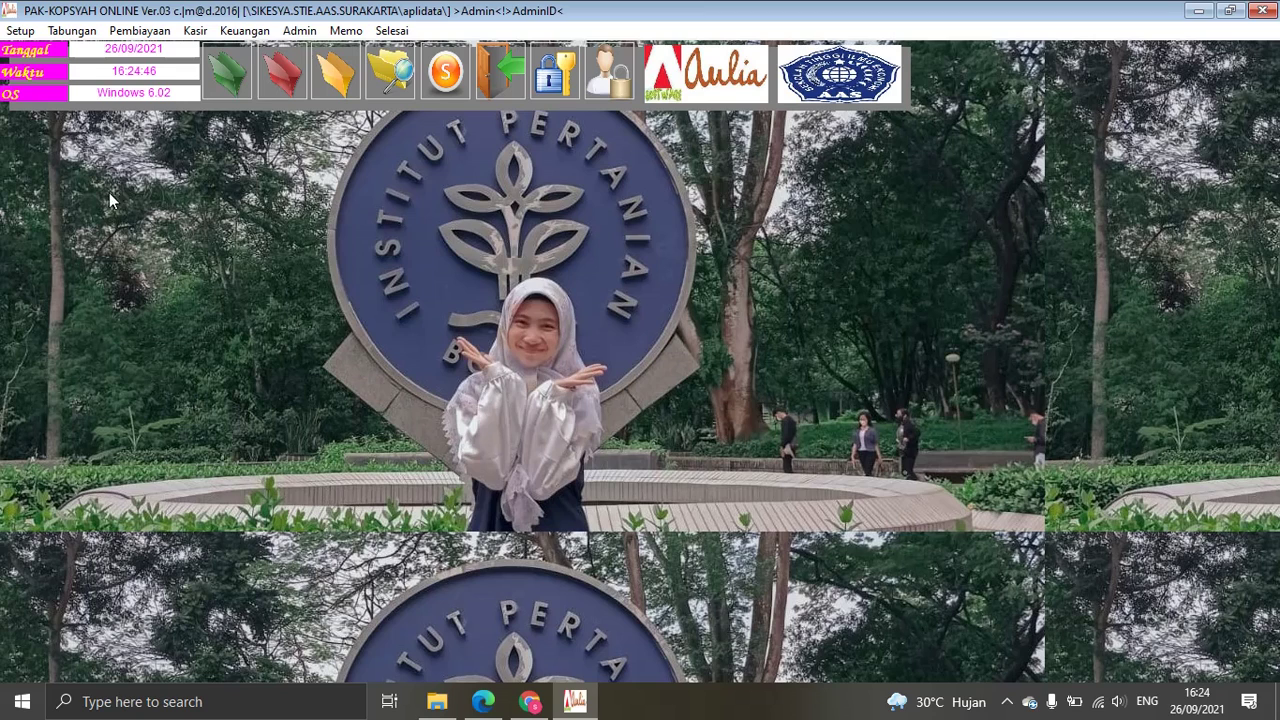
Step: Open the Daftar Anggota Simpanan form to view the savings member's registration data, and close it
left_click(224, 86)
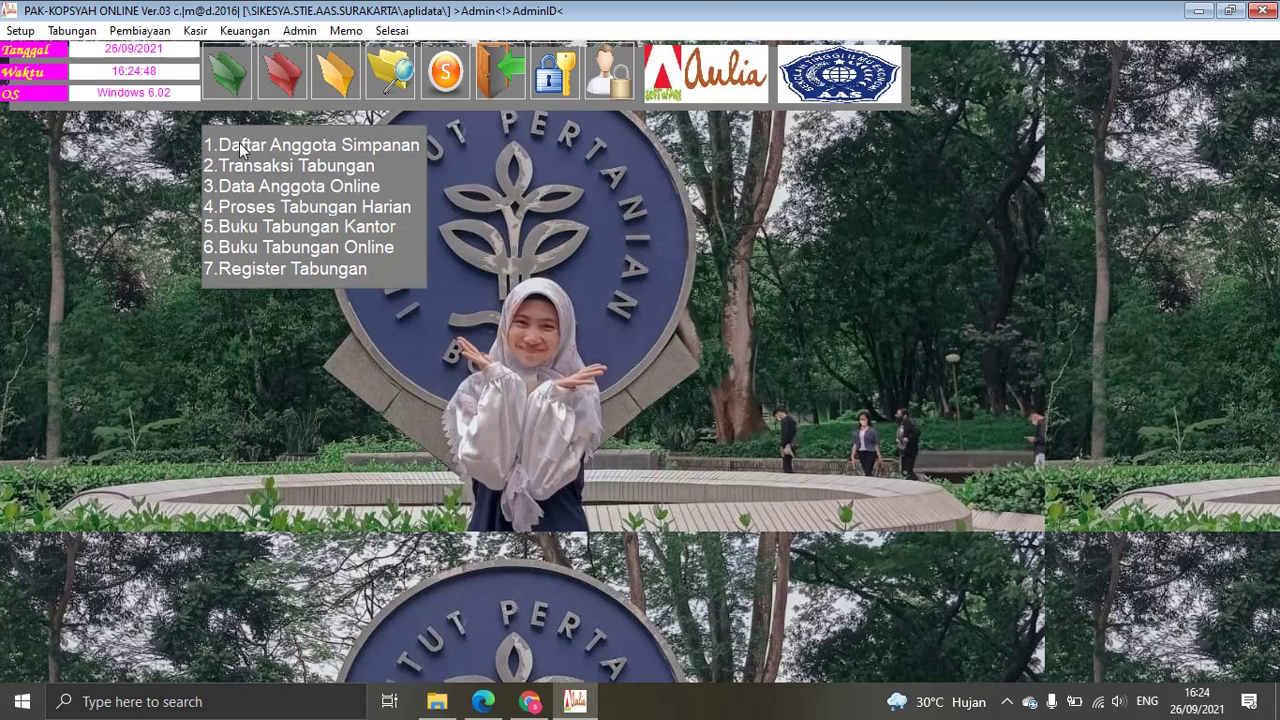
left_click(365, 143)
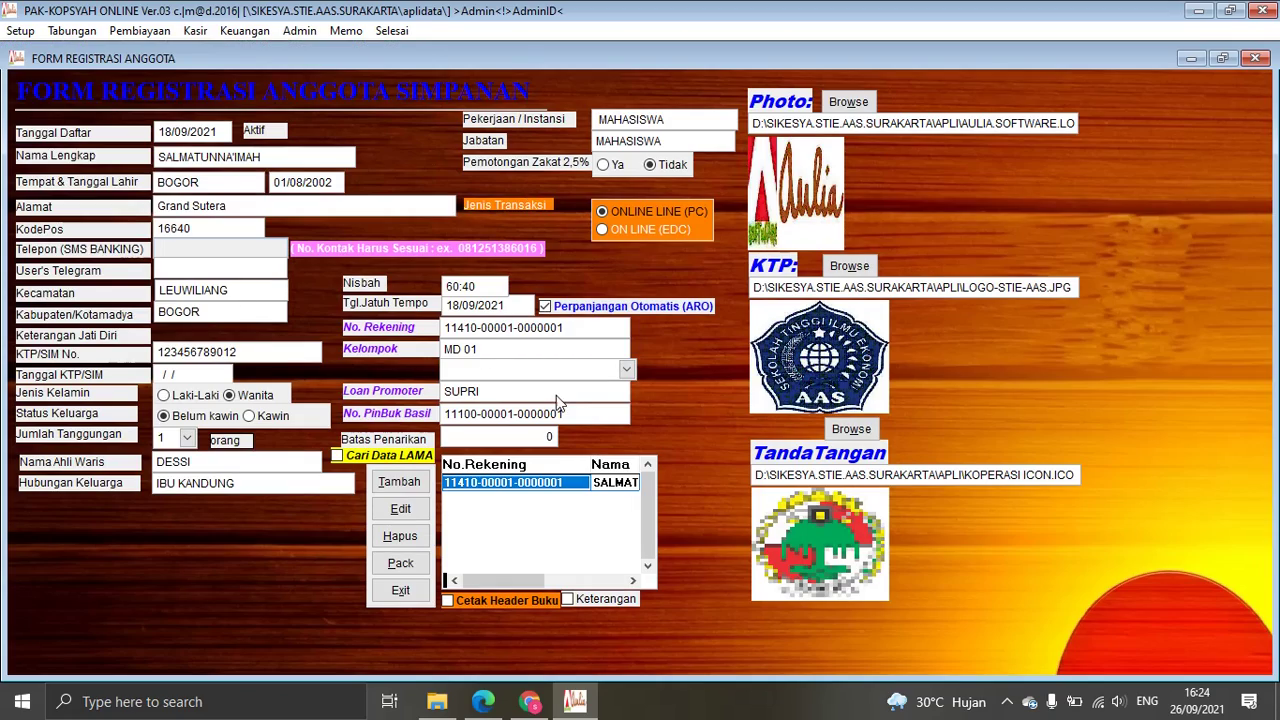
left_click(1256, 60)
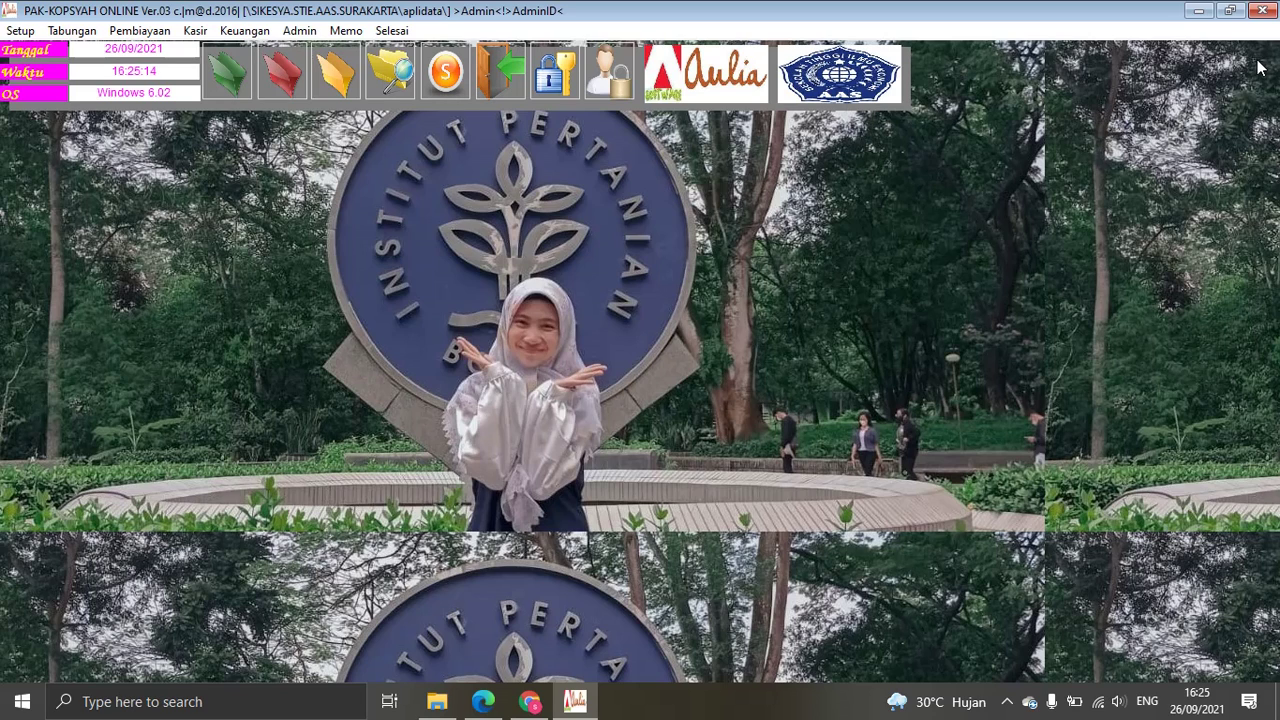
Step: Switch to the second program window and log in as cashier with the position code and account password
left_click(437, 701)
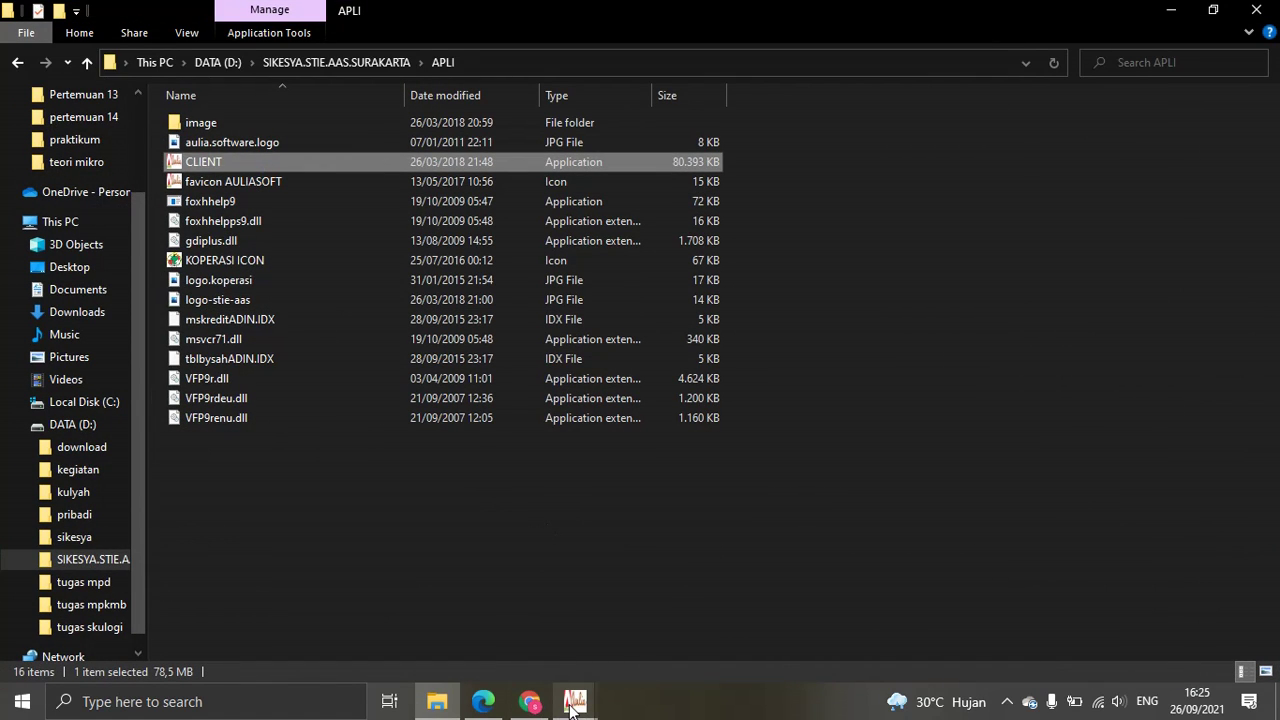
mouse_move(575, 701)
left_click(651, 642)
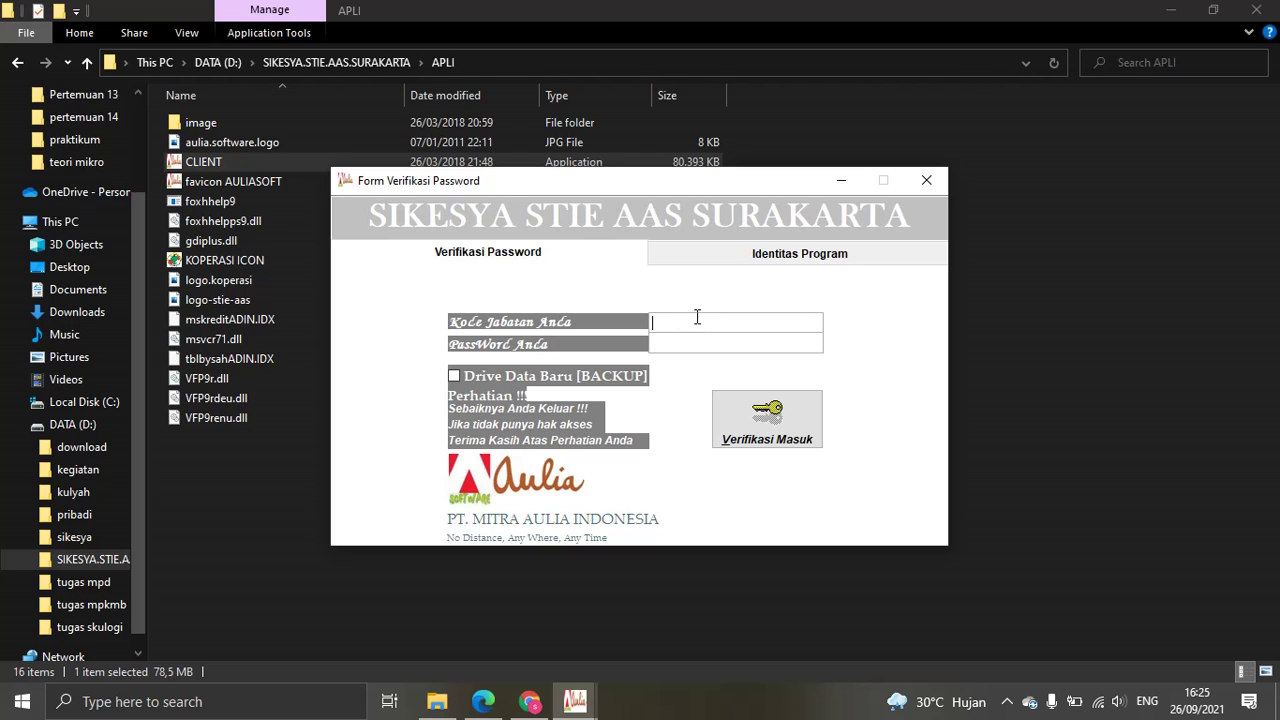
type("**")
key("Return")
type("*********")
key("Return")
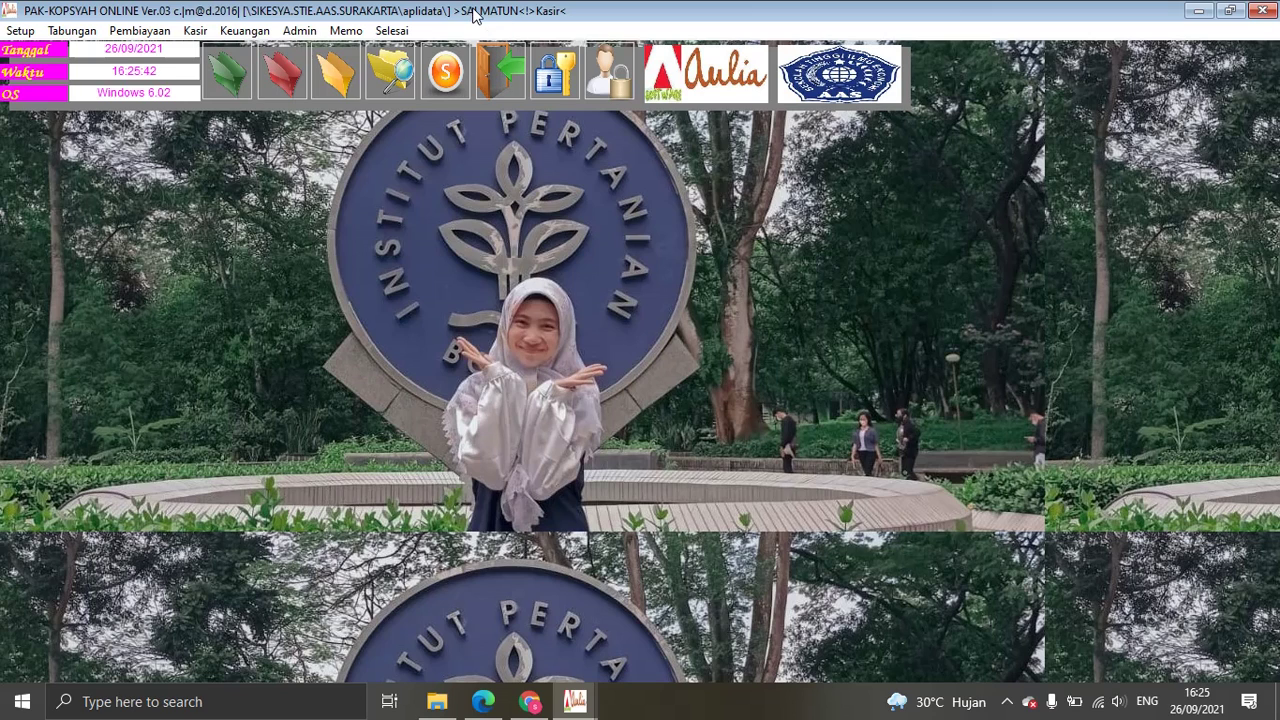
Step: Open the Transaksi Tabungan form in the cashier session and look through the listed savings transactions
mouse_move(233, 80)
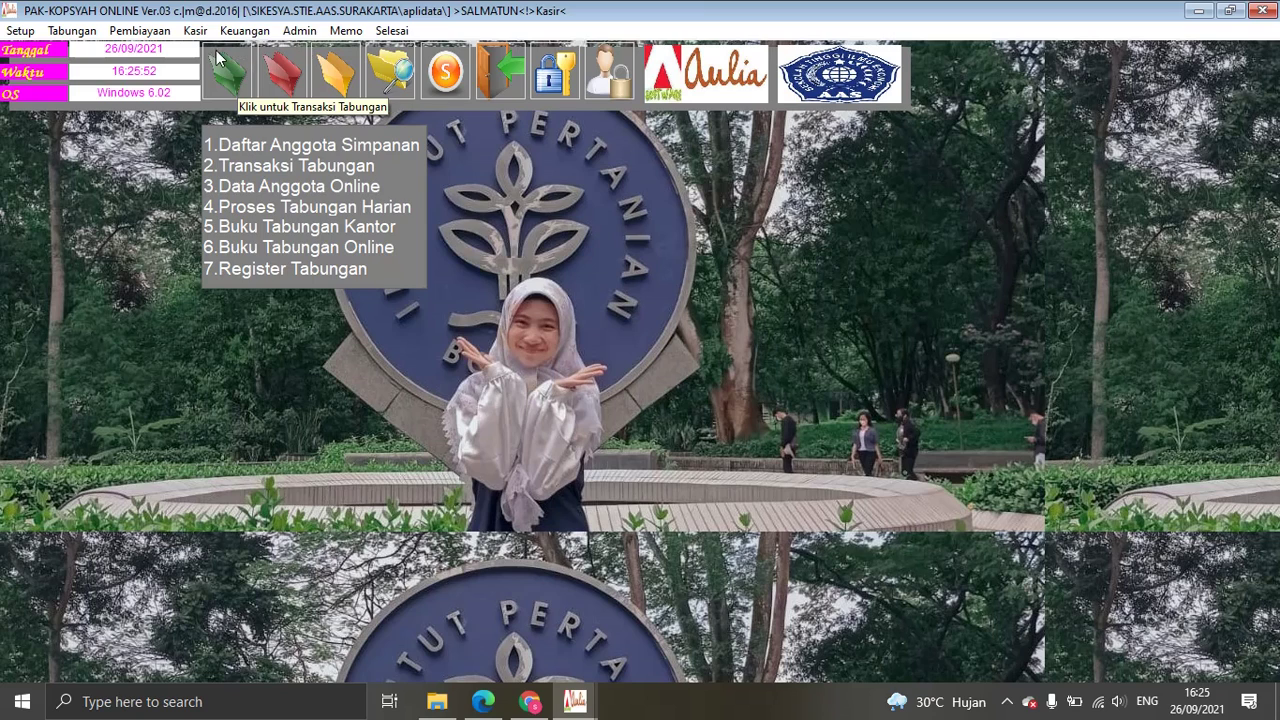
mouse_move(270, 95)
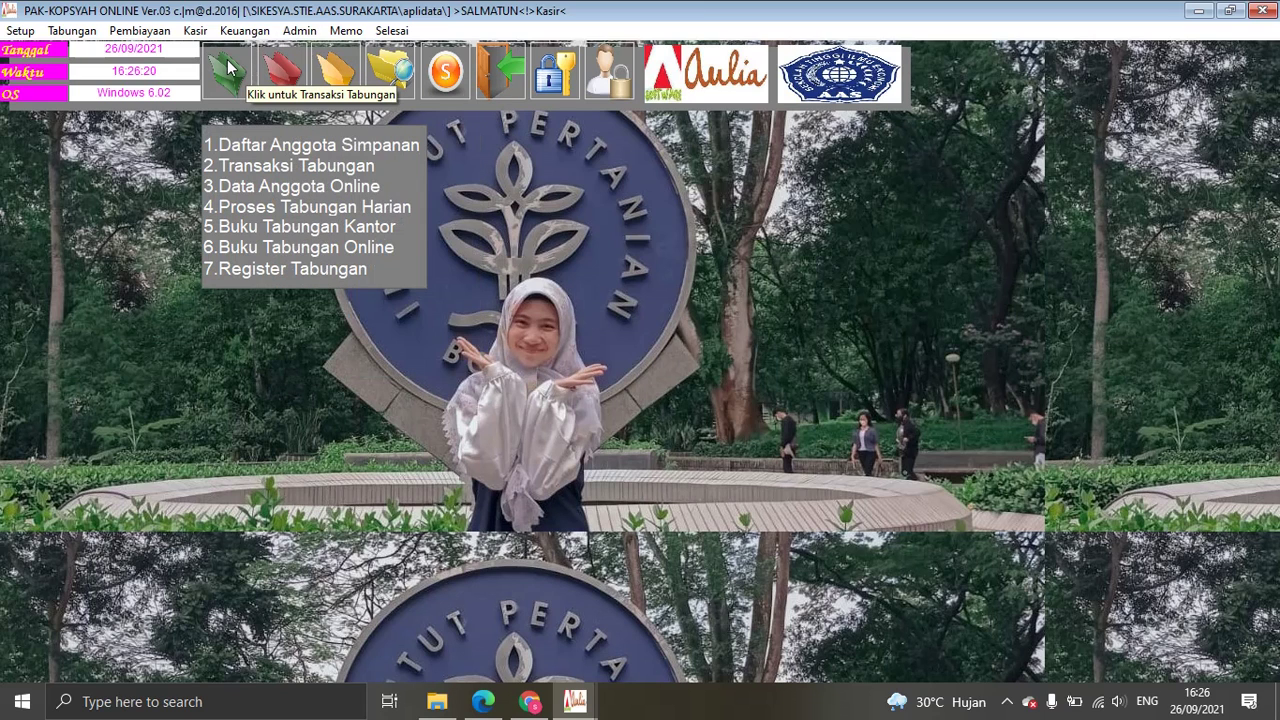
left_click(254, 170)
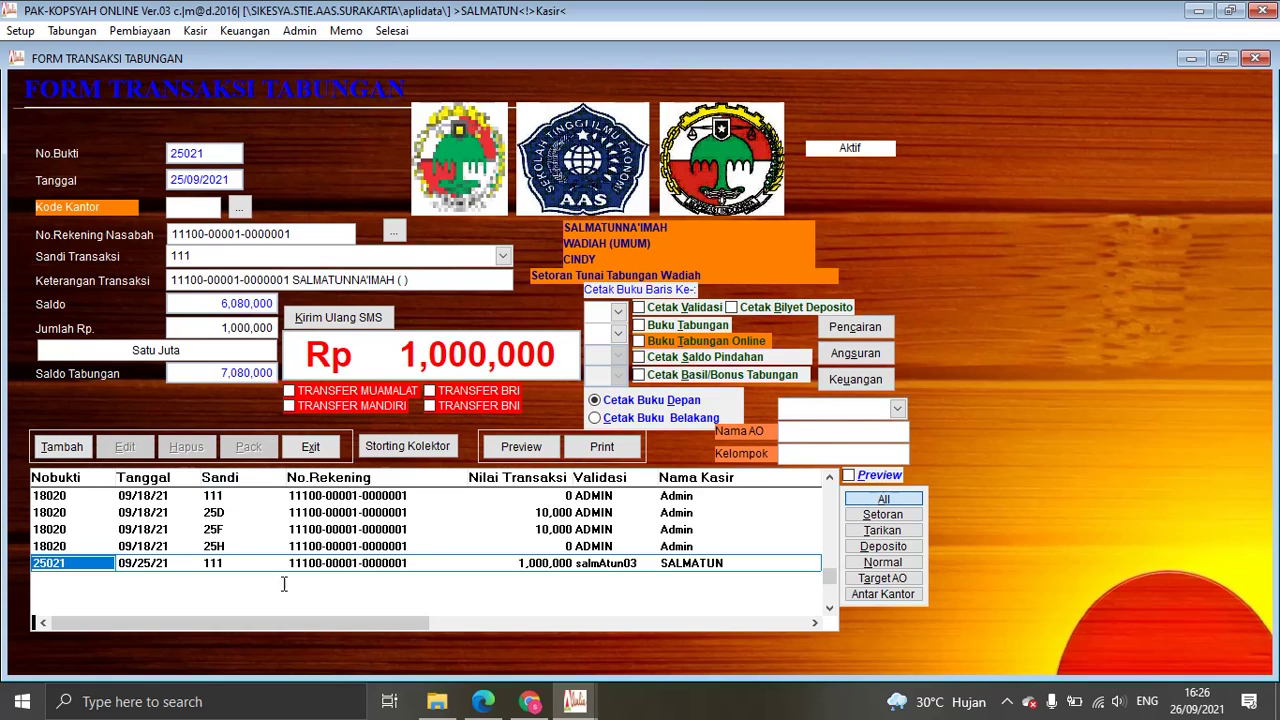
left_click(155, 563)
left_click(169, 528)
left_click(174, 498)
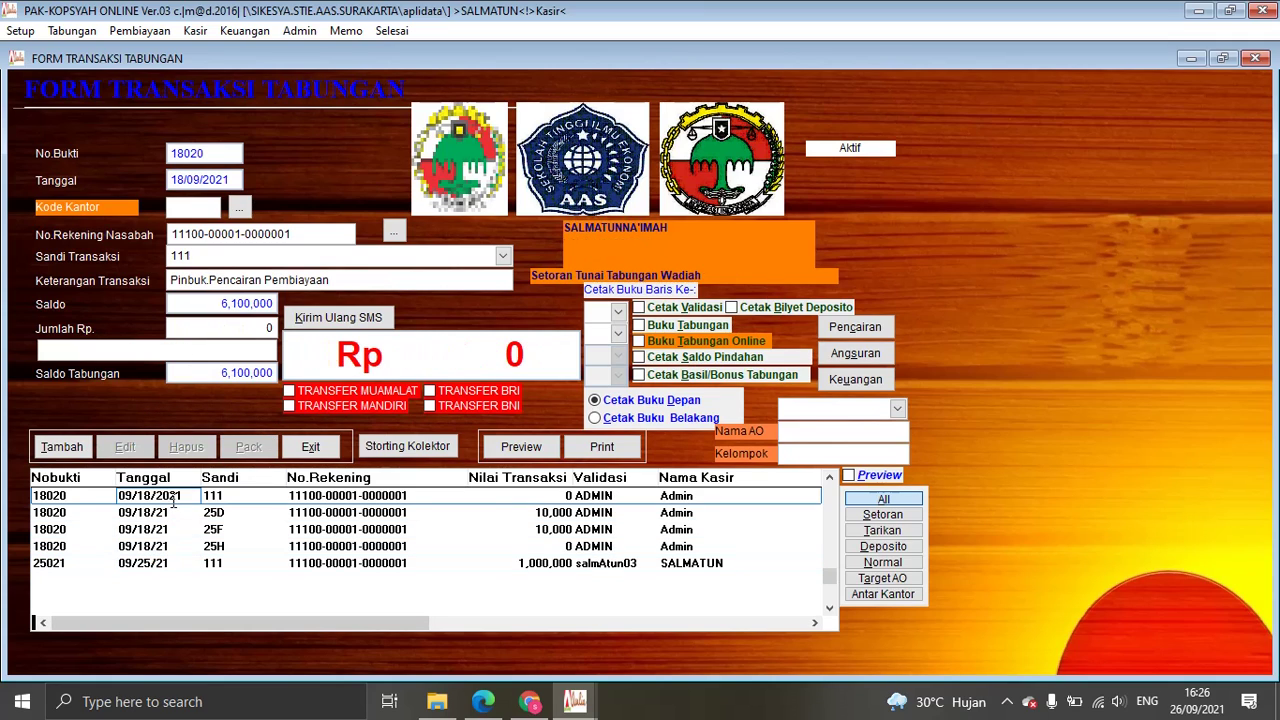
left_click(72, 448)
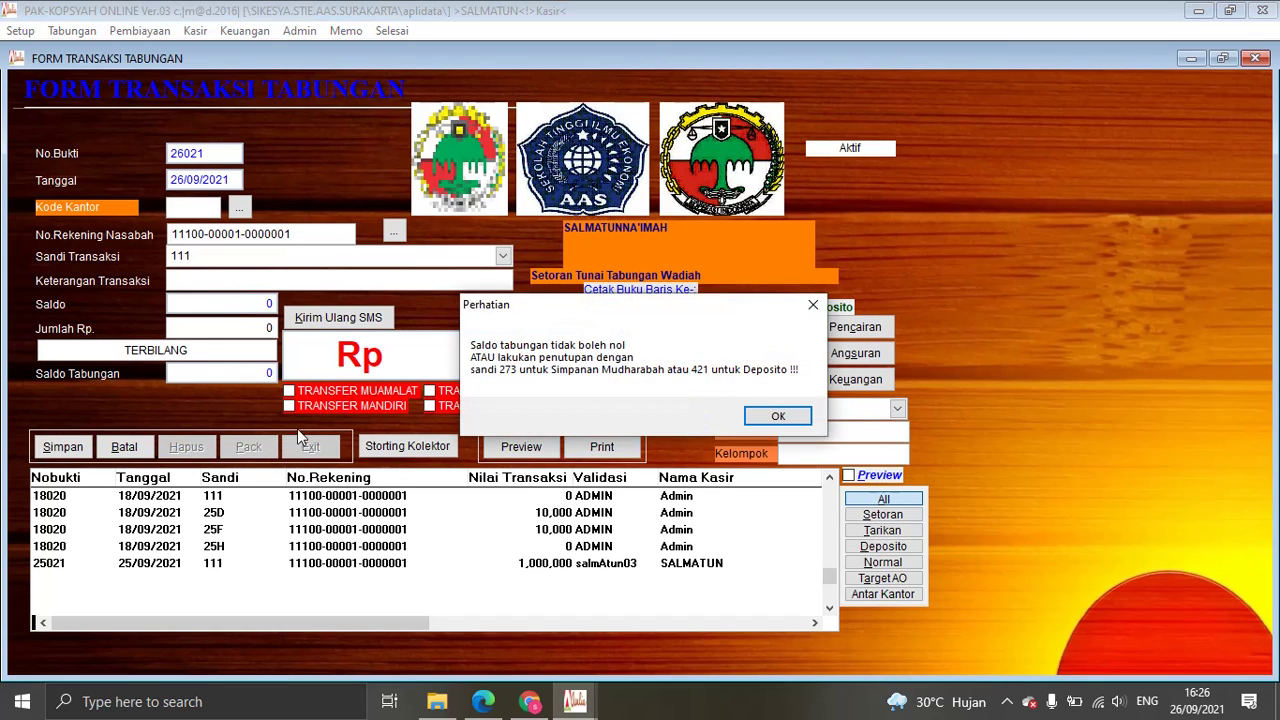
left_click(806, 418)
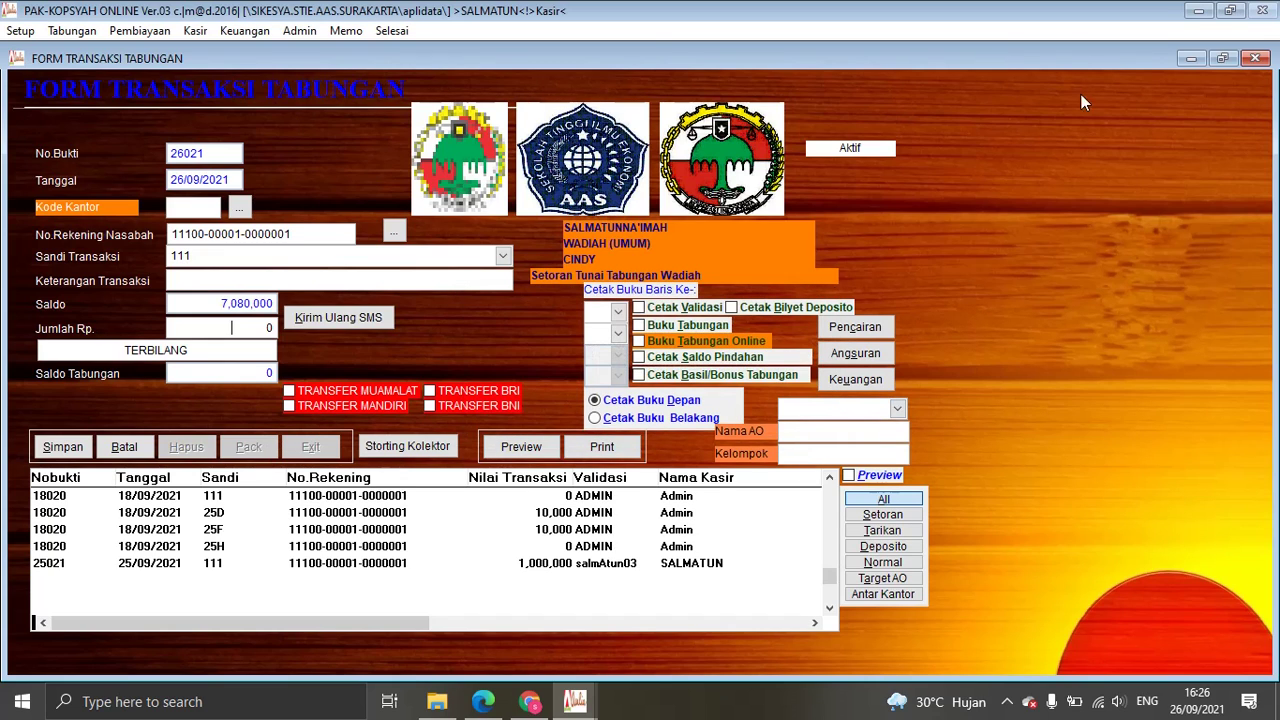
left_click(1260, 62)
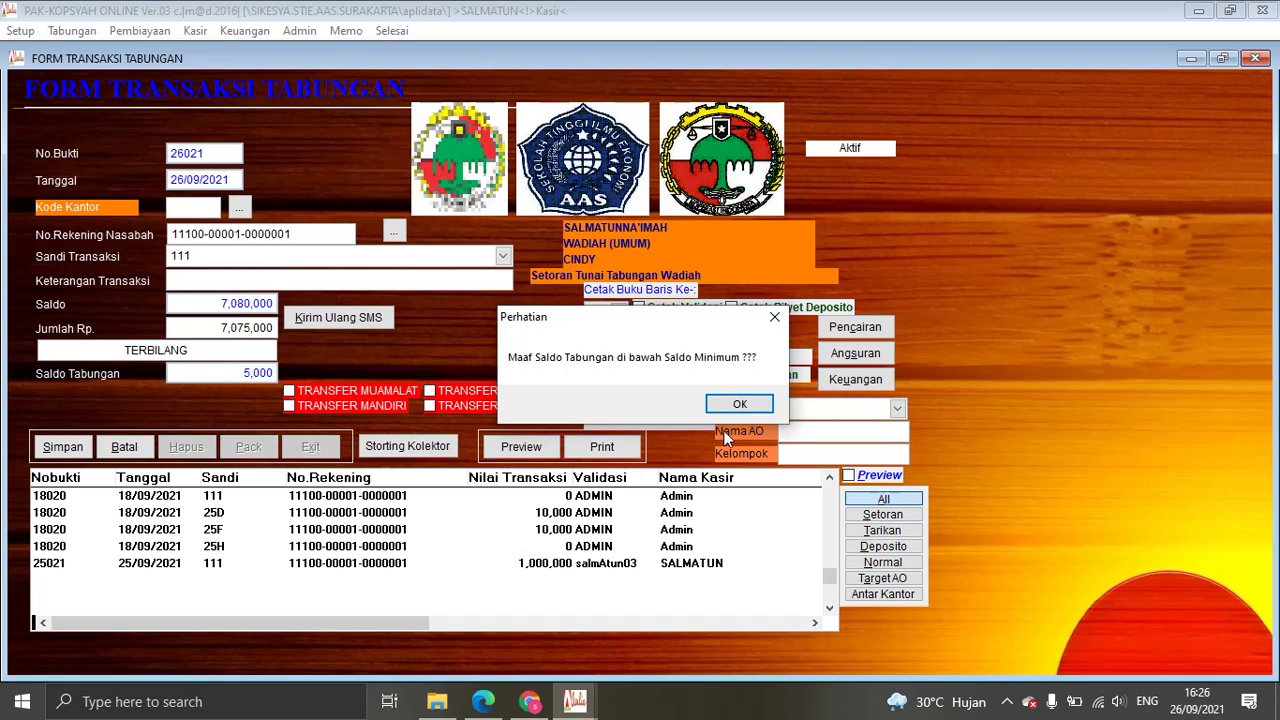
left_click(739, 408)
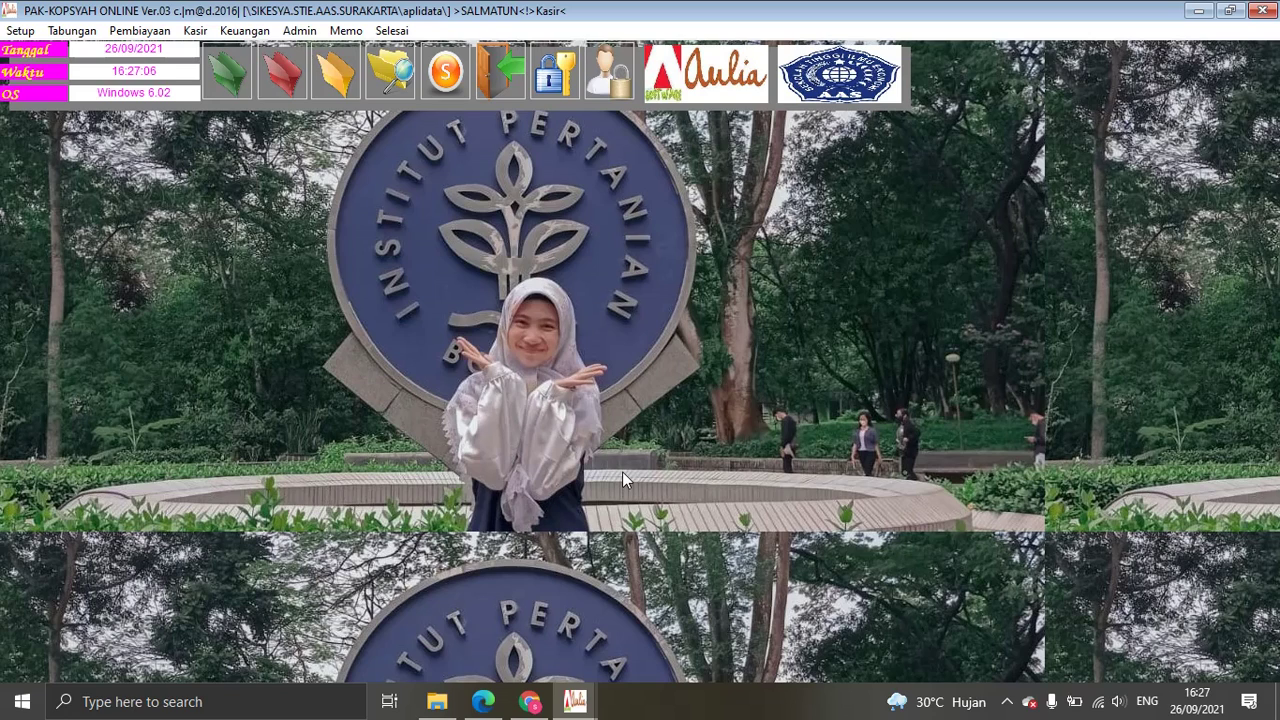
Step: Place the cashier and admin windows side by side and open the Tabel Password form in the admin session
key("super+Left")
left_click(1141, 267)
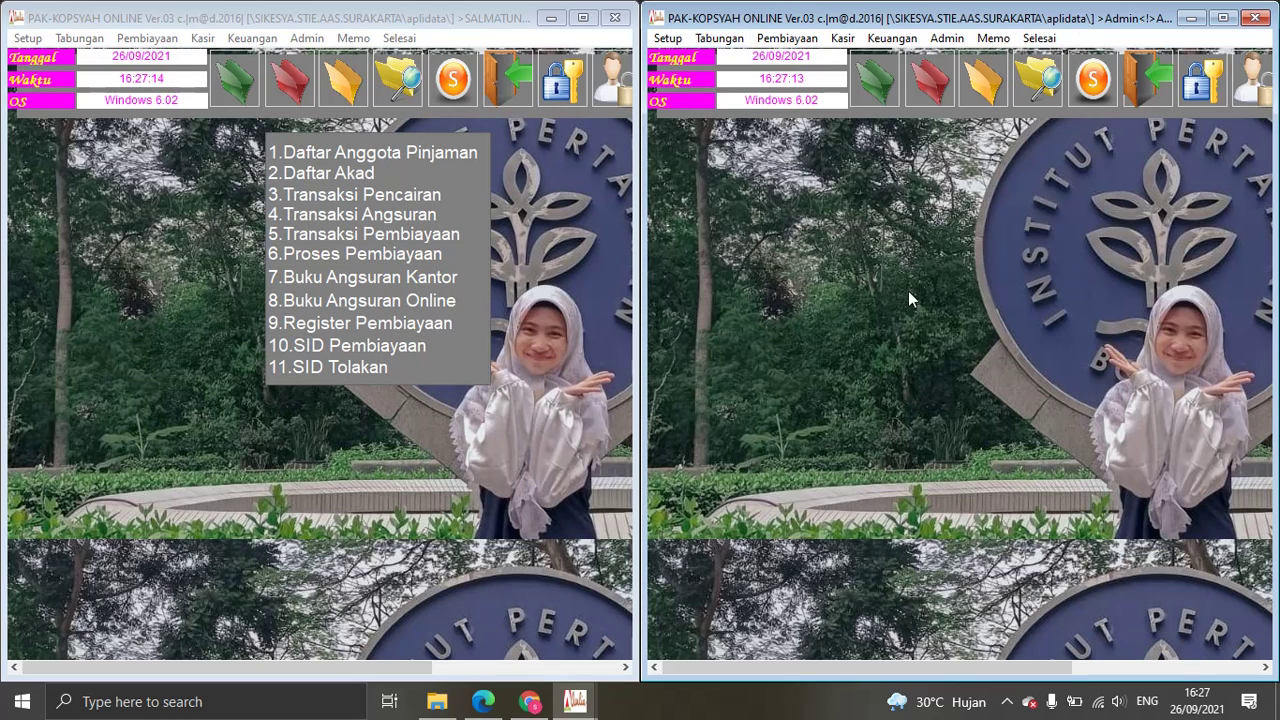
left_click(960, 40)
left_click(950, 40)
left_click(947, 40)
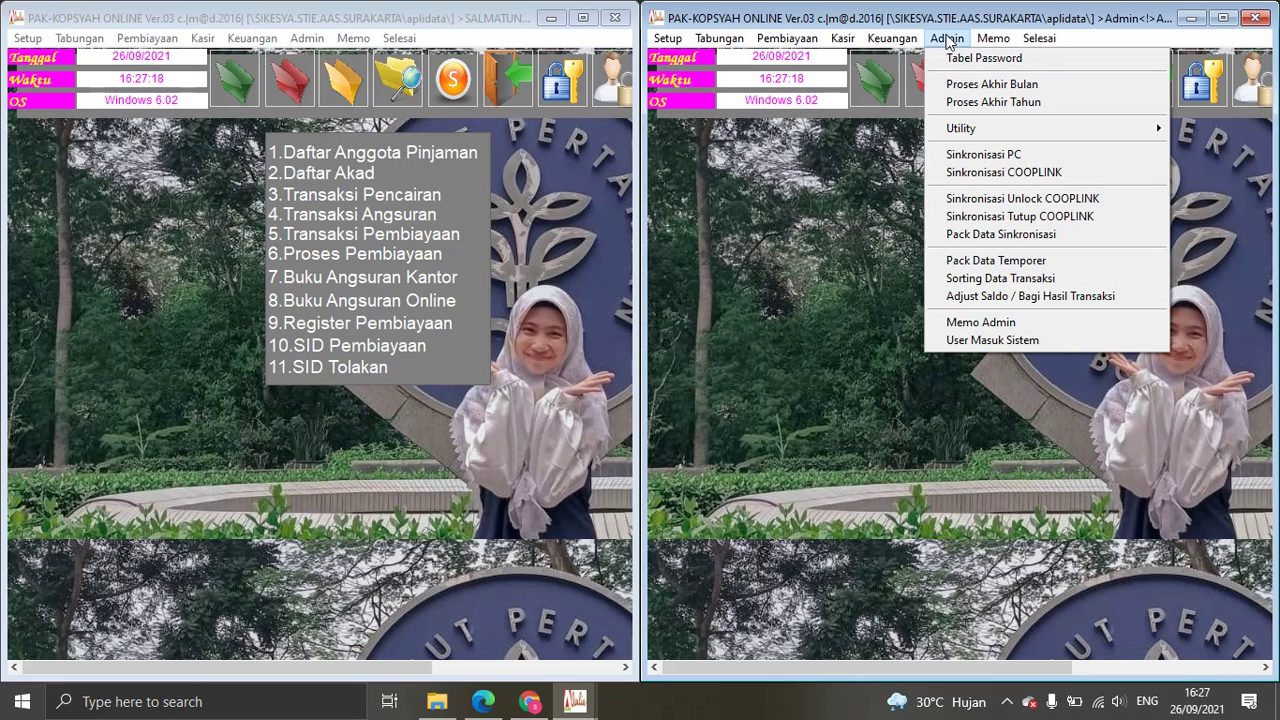
left_click(969, 60)
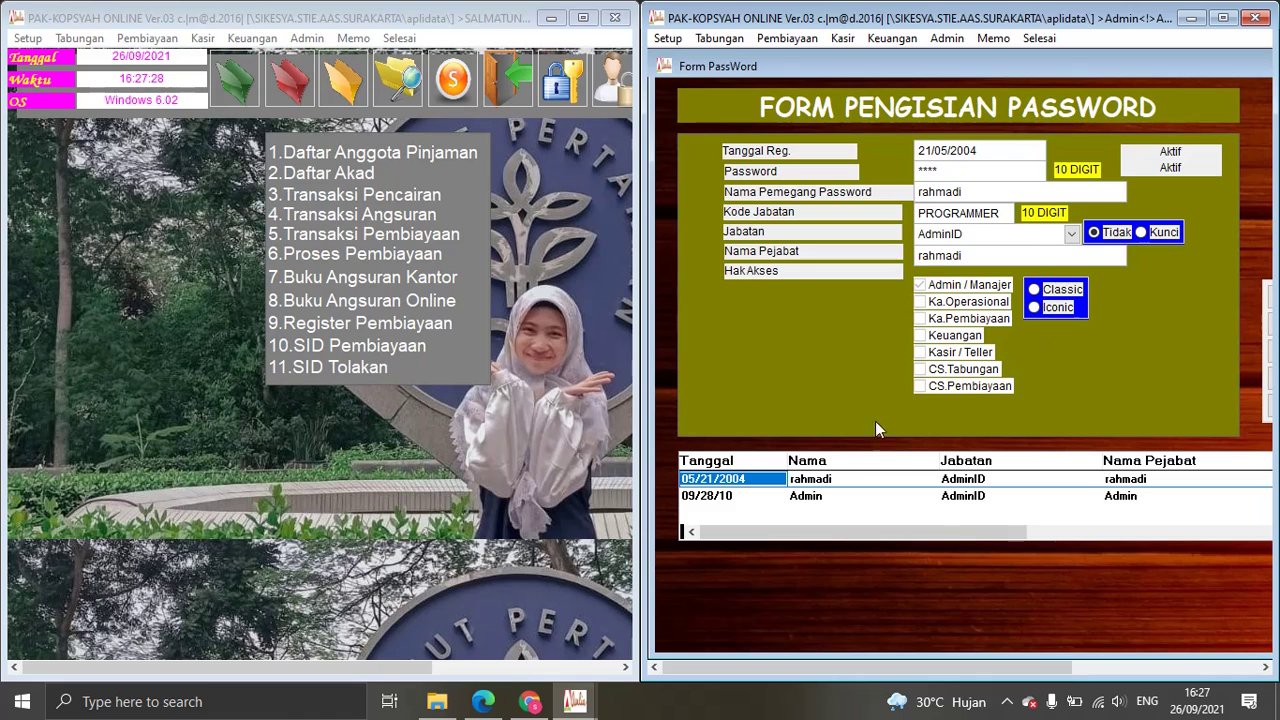
Step: Compare the cashier session's menus with the admin session's password form and its record controls, and close that form
left_click(511, 410)
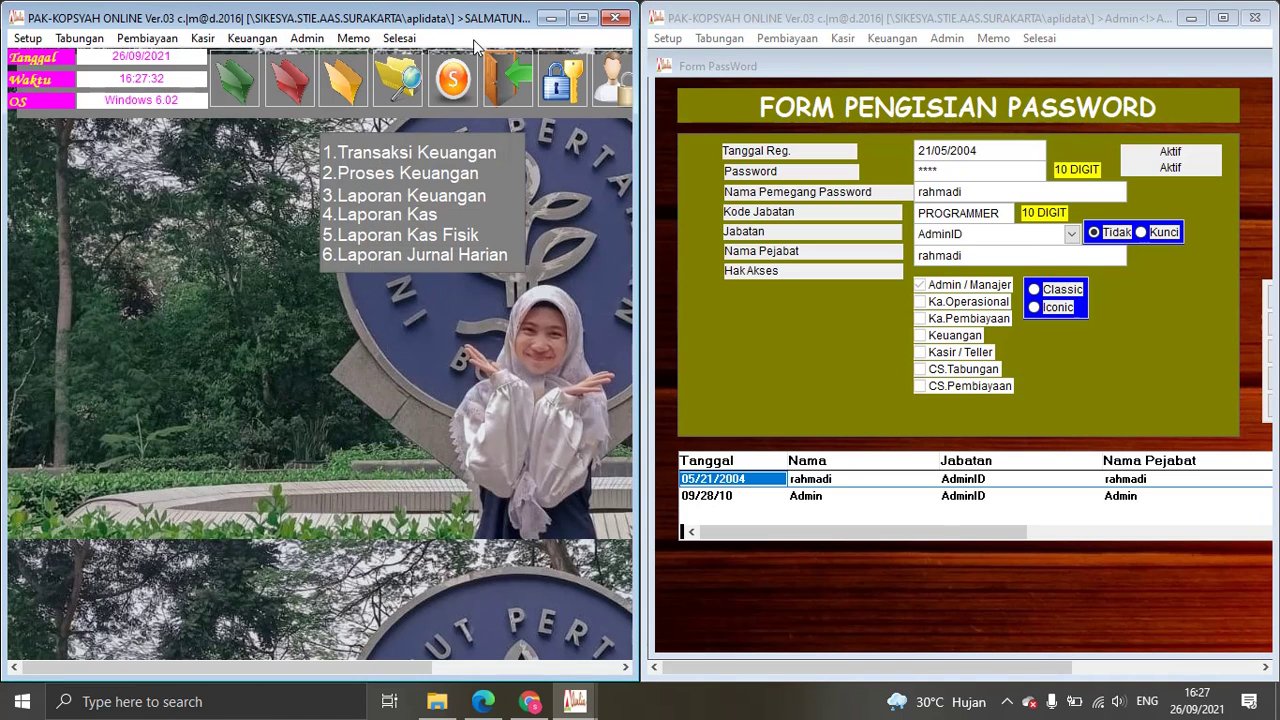
mouse_move(405, 88)
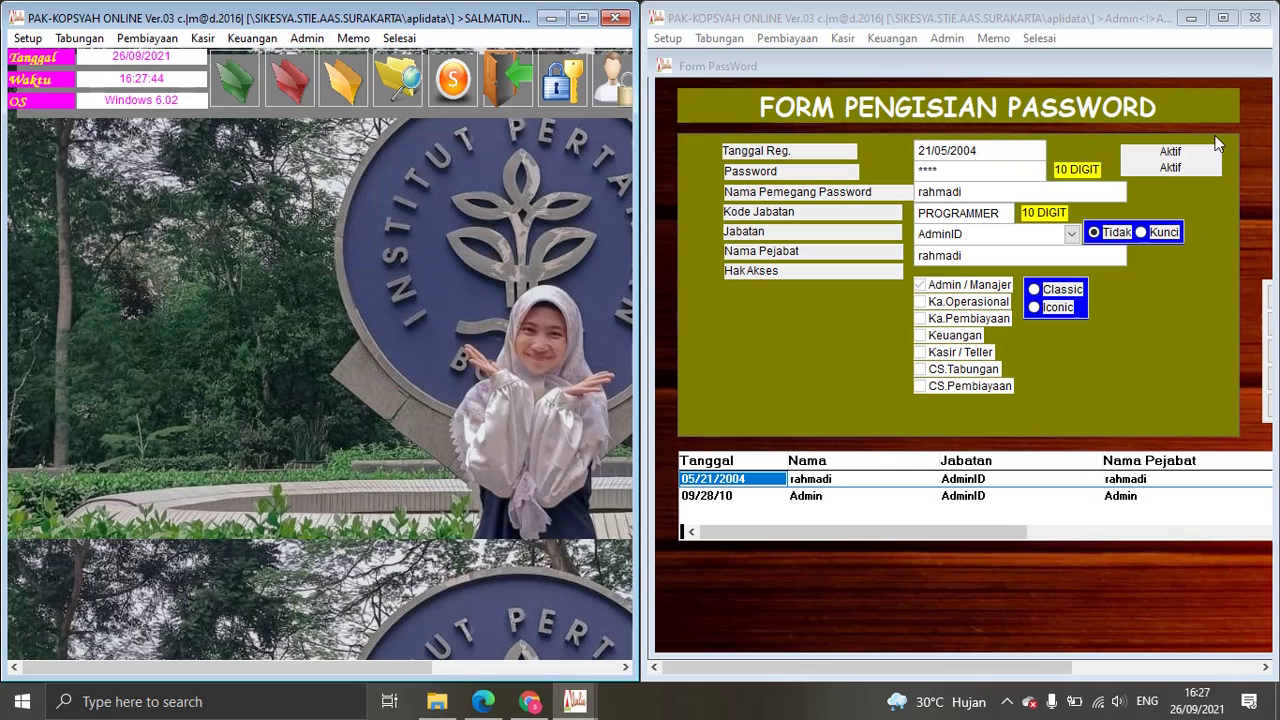
left_click_drag(907, 666, 1064, 680)
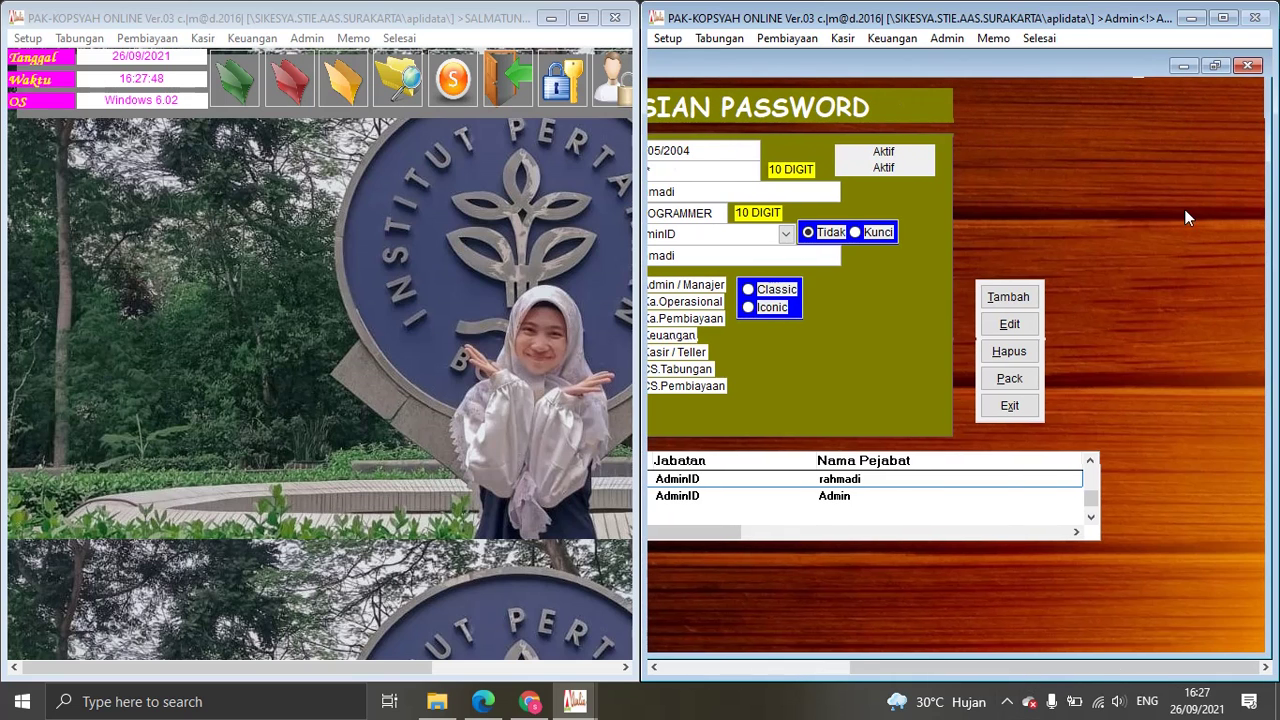
left_click(1247, 68)
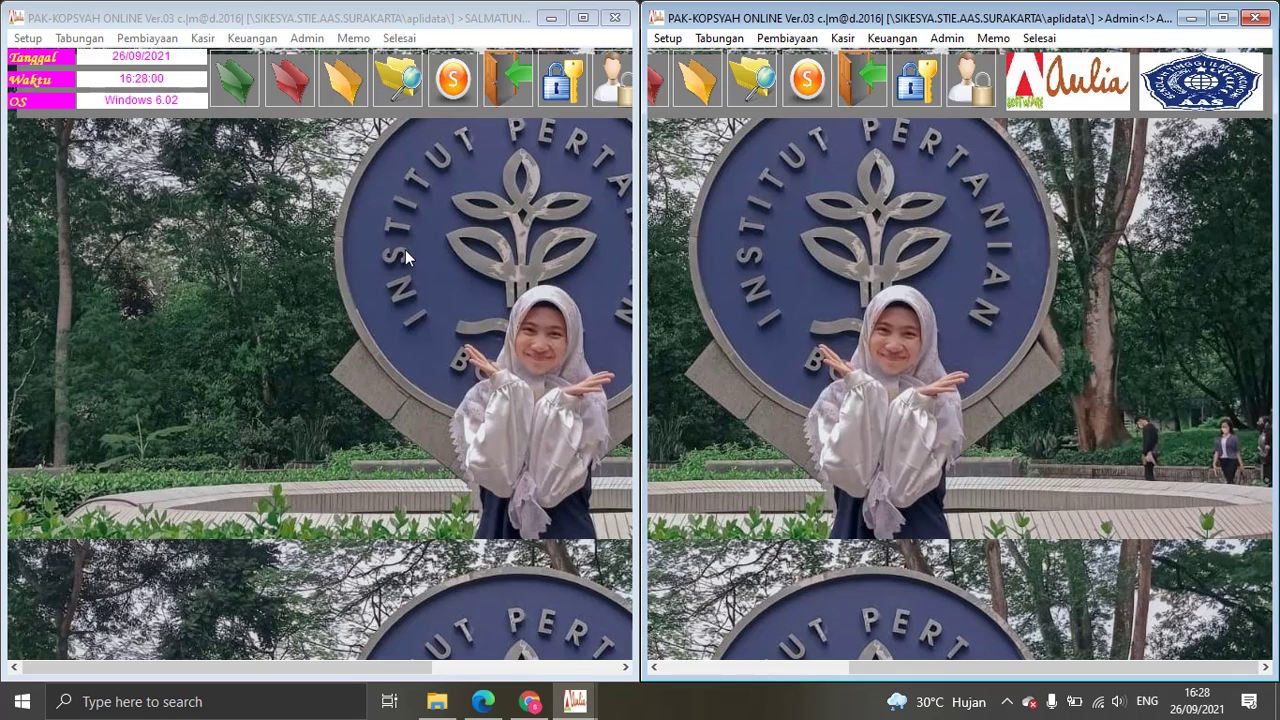
Step: Maximize the cashier session's window and open its Transaksi Keuangan form to view the financial transactions
left_click(340, 95)
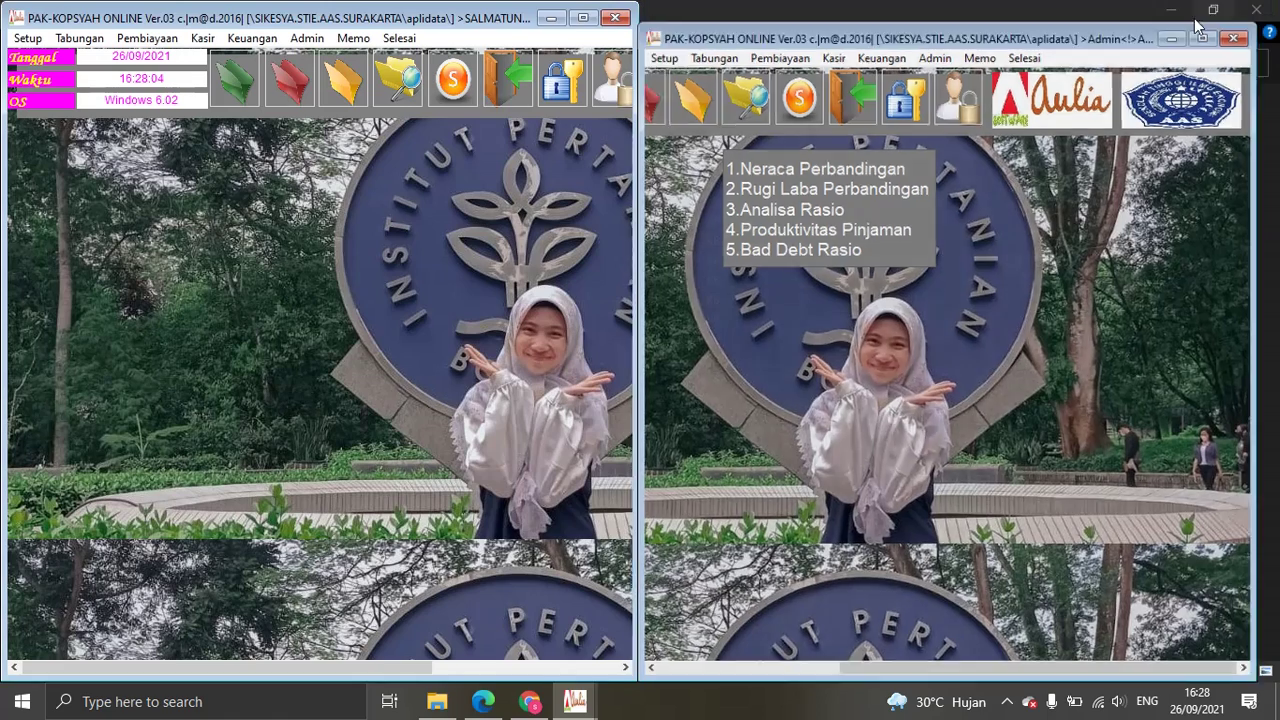
left_click(1195, 18)
left_click(583, 17)
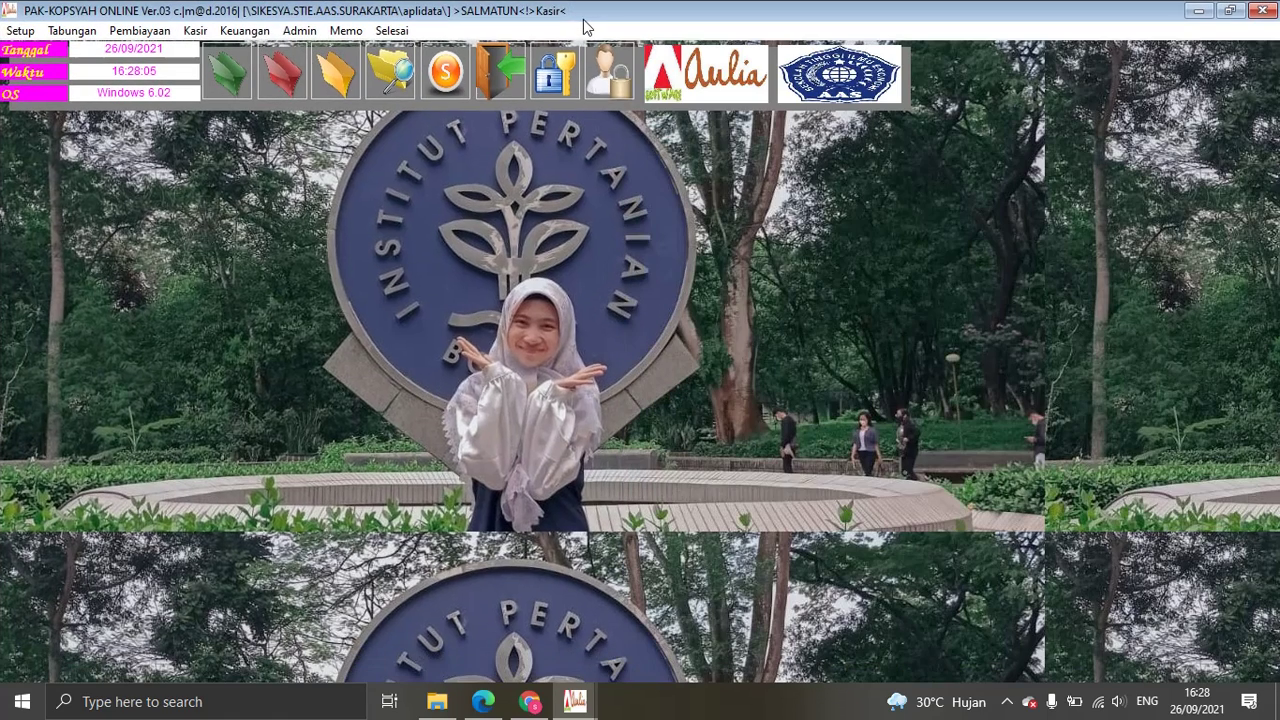
mouse_move(335, 80)
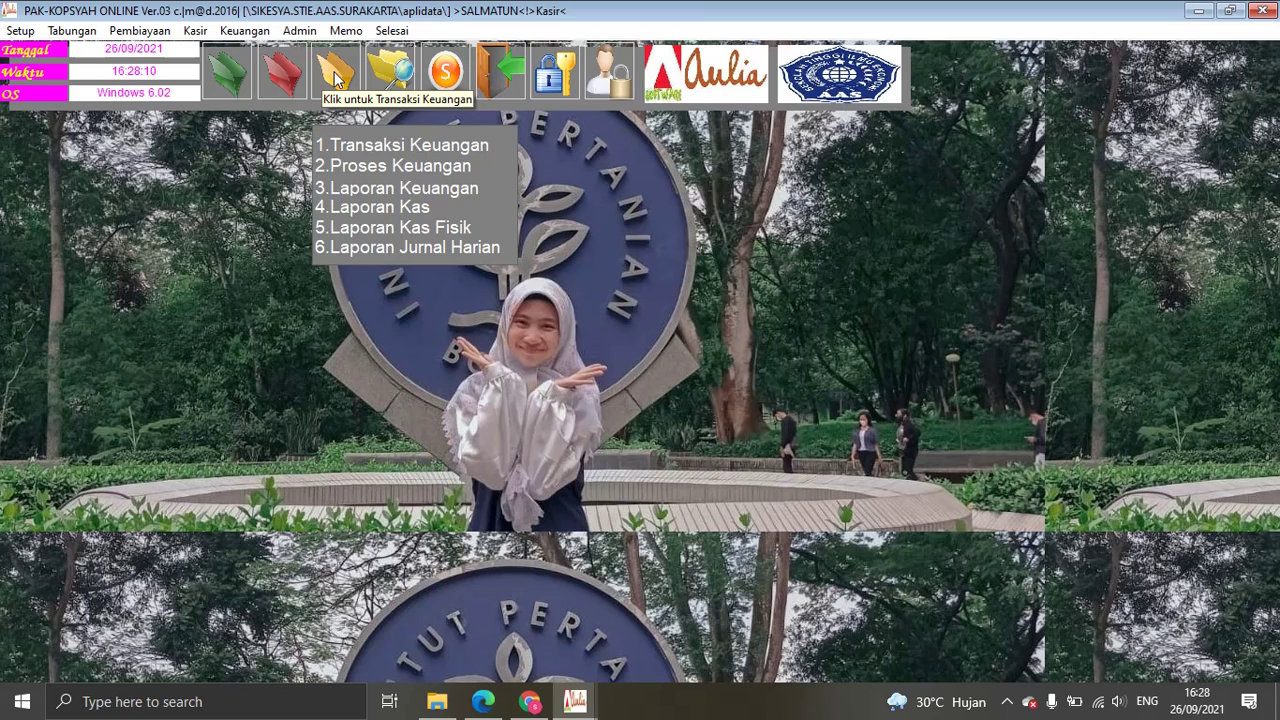
left_click(370, 147)
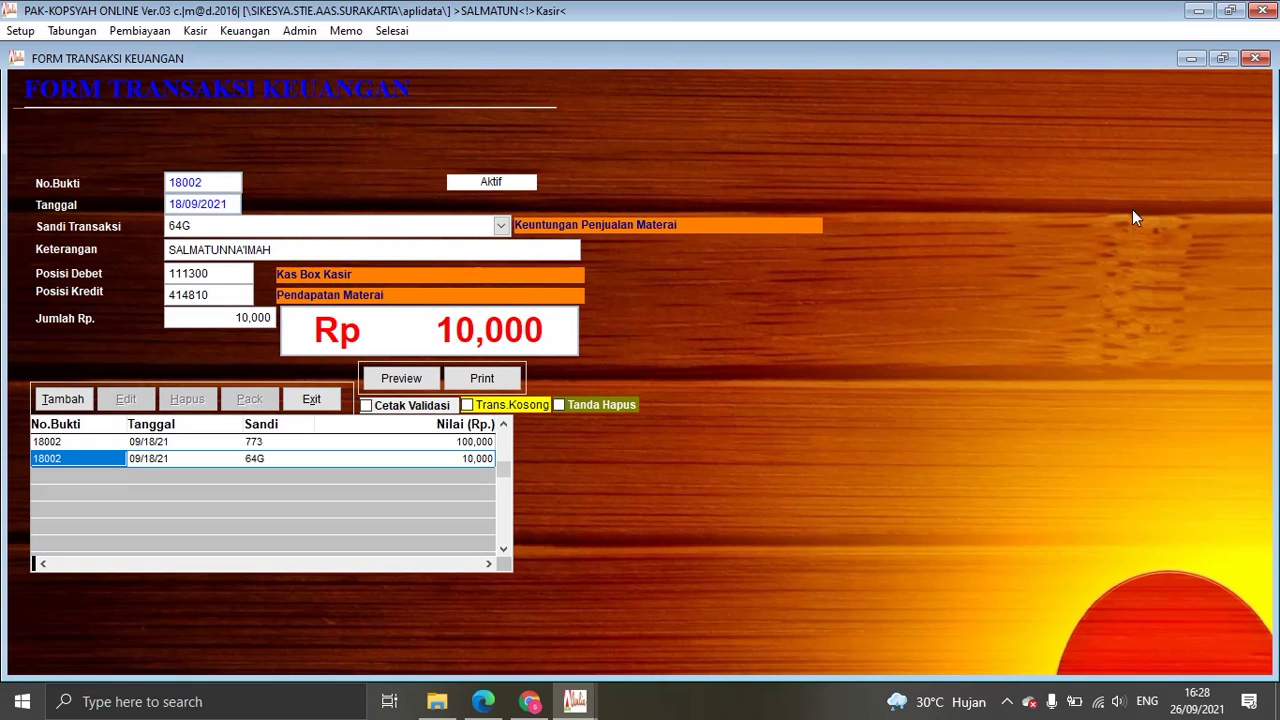
Step: Start a new financial transaction in the cashier session and choose transaction code 642, Biaya Listrik
left_click(63, 399)
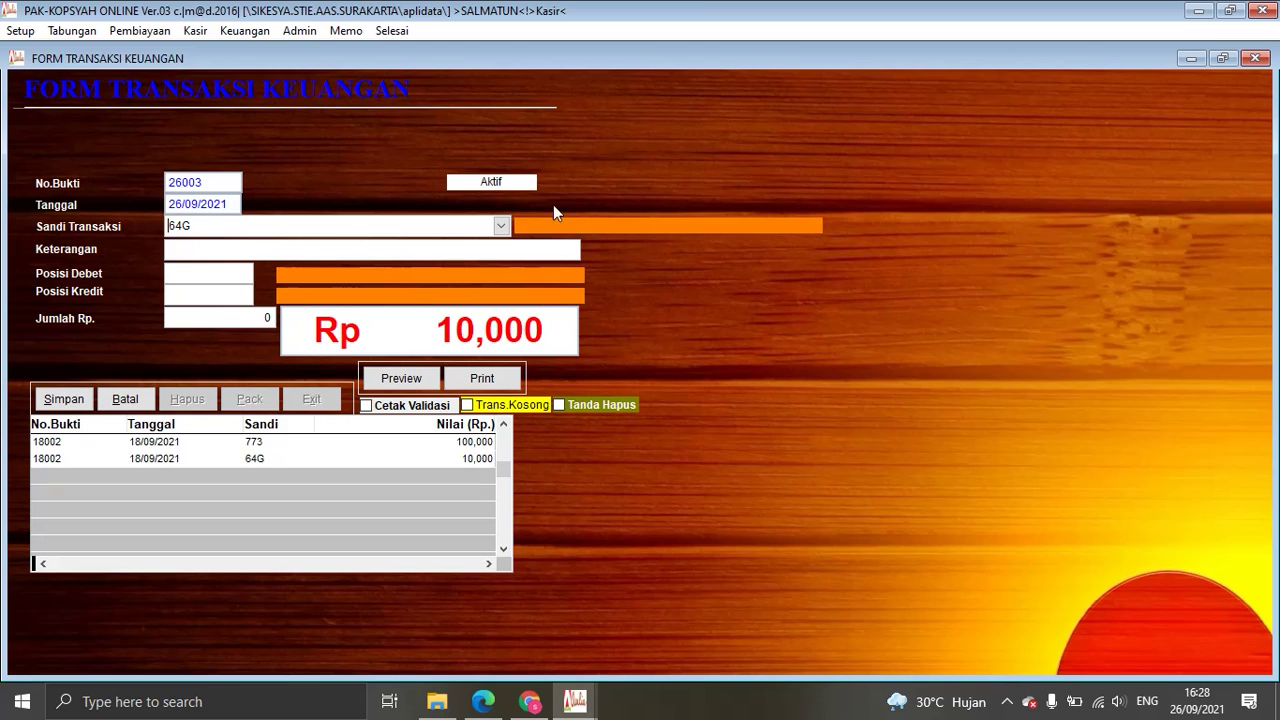
left_click(500, 226)
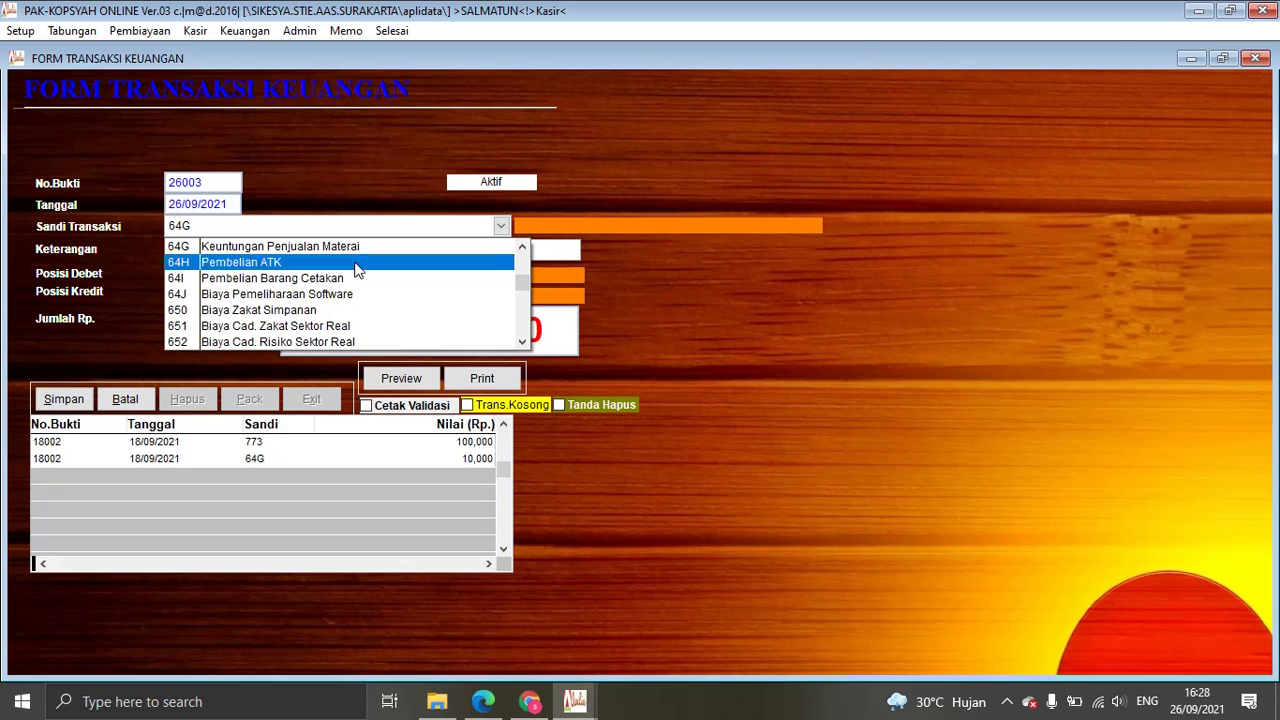
left_click_drag(527, 290, 525, 334)
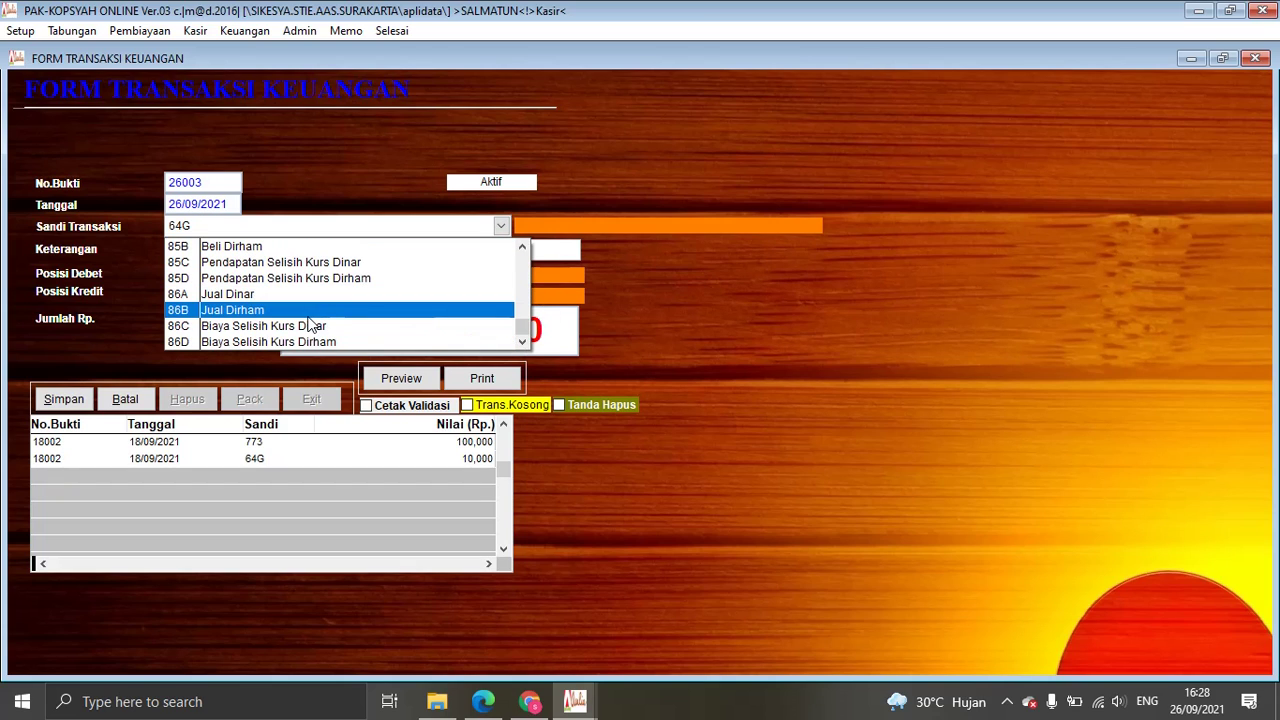
left_click_drag(527, 316, 529, 271)
left_click_drag(519, 344, 519, 344)
left_click(262, 297)
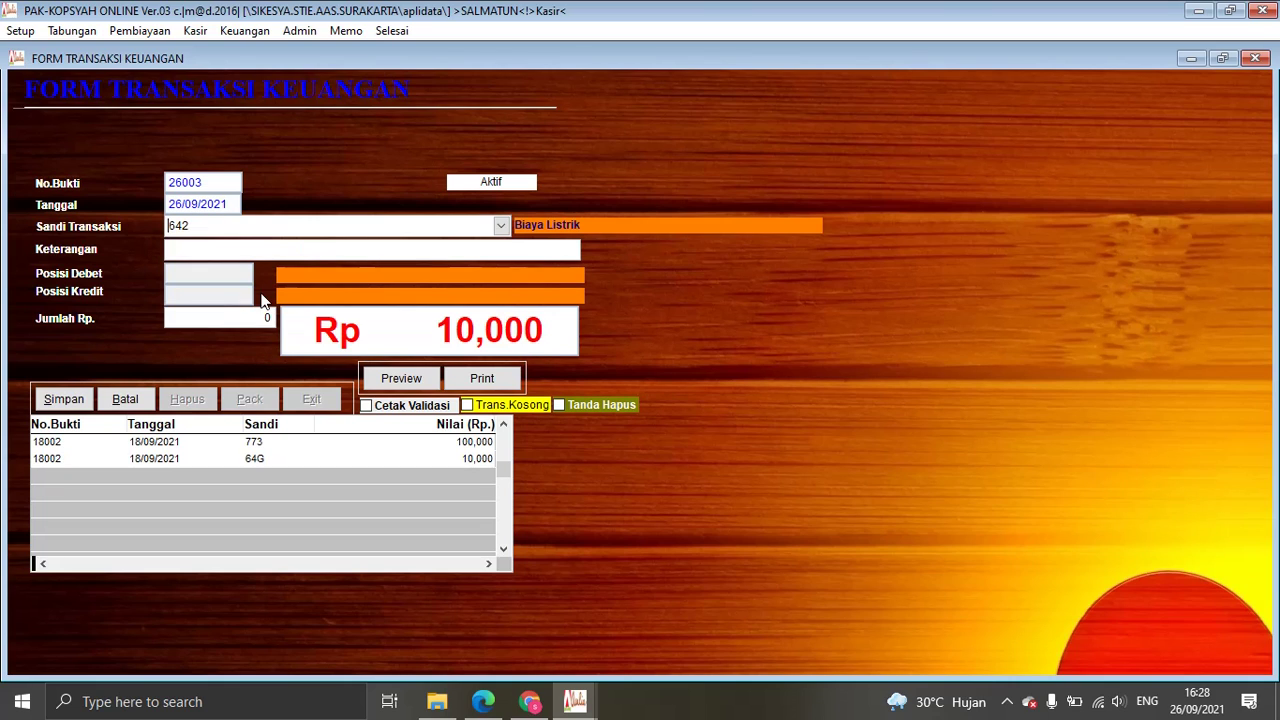
Step: Enter TRANSAKSI LISTRIK as the description (Keterangan) of the new transaction
left_click(209, 250)
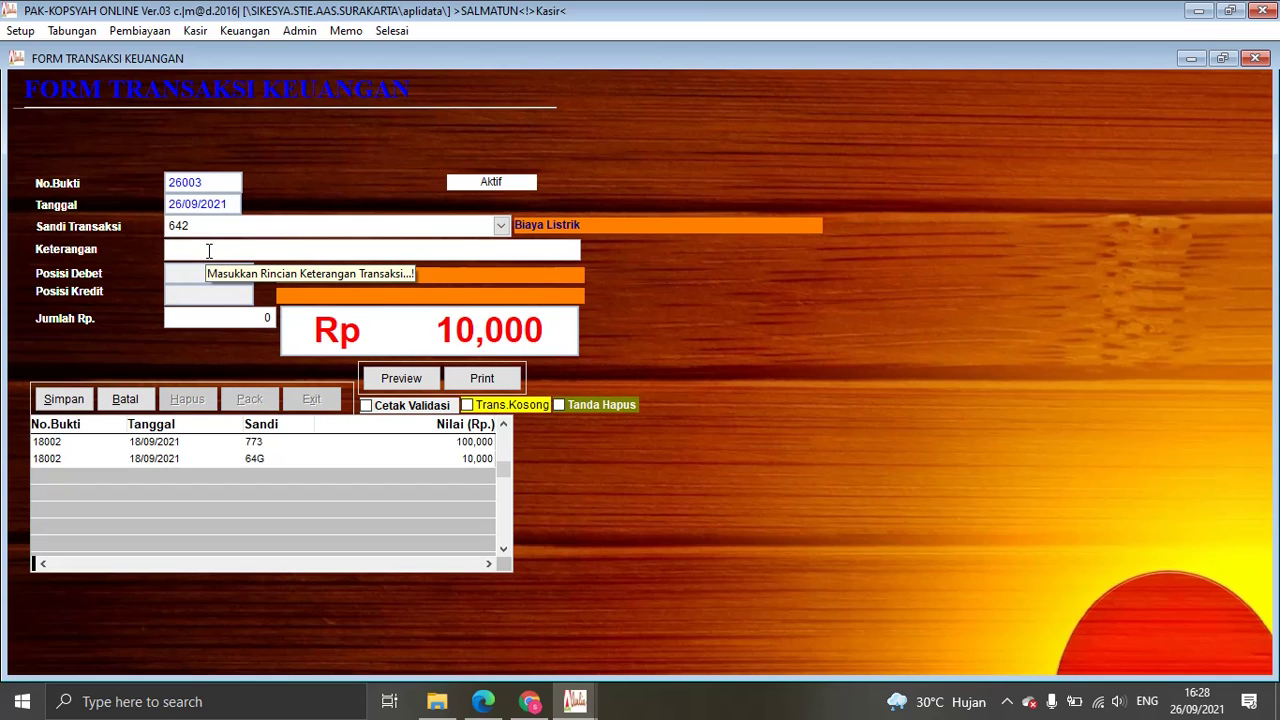
type("TRANSAKSI L")
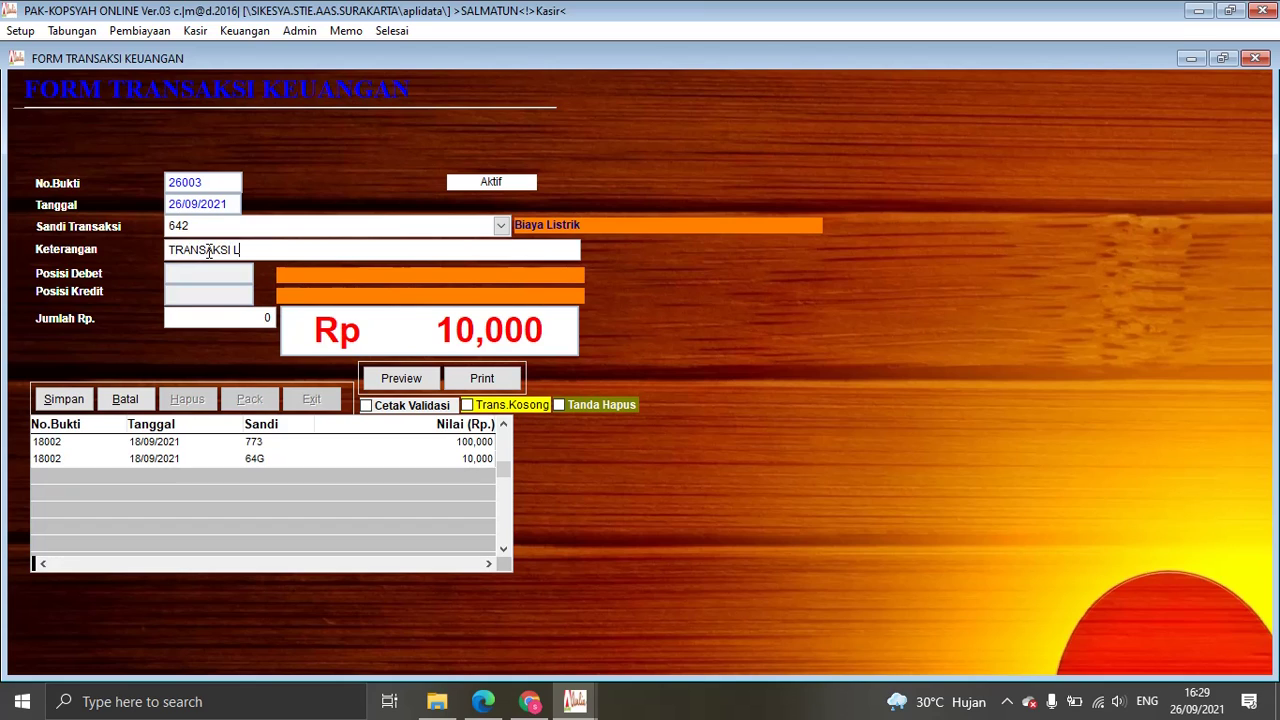
type("ISTRIK")
Step: Set the transaction amount to Rp 500,000 and save the new record
left_click(211, 318)
double_click(264, 318)
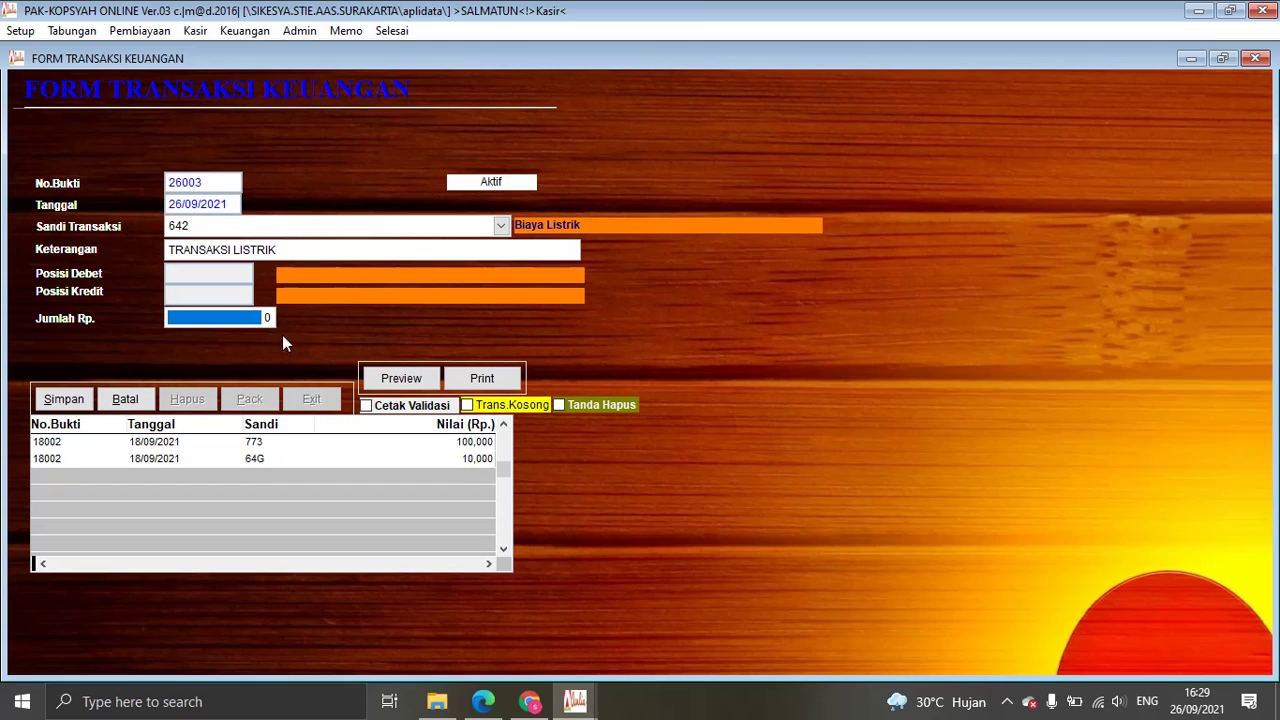
left_click(268, 317)
double_click(268, 317)
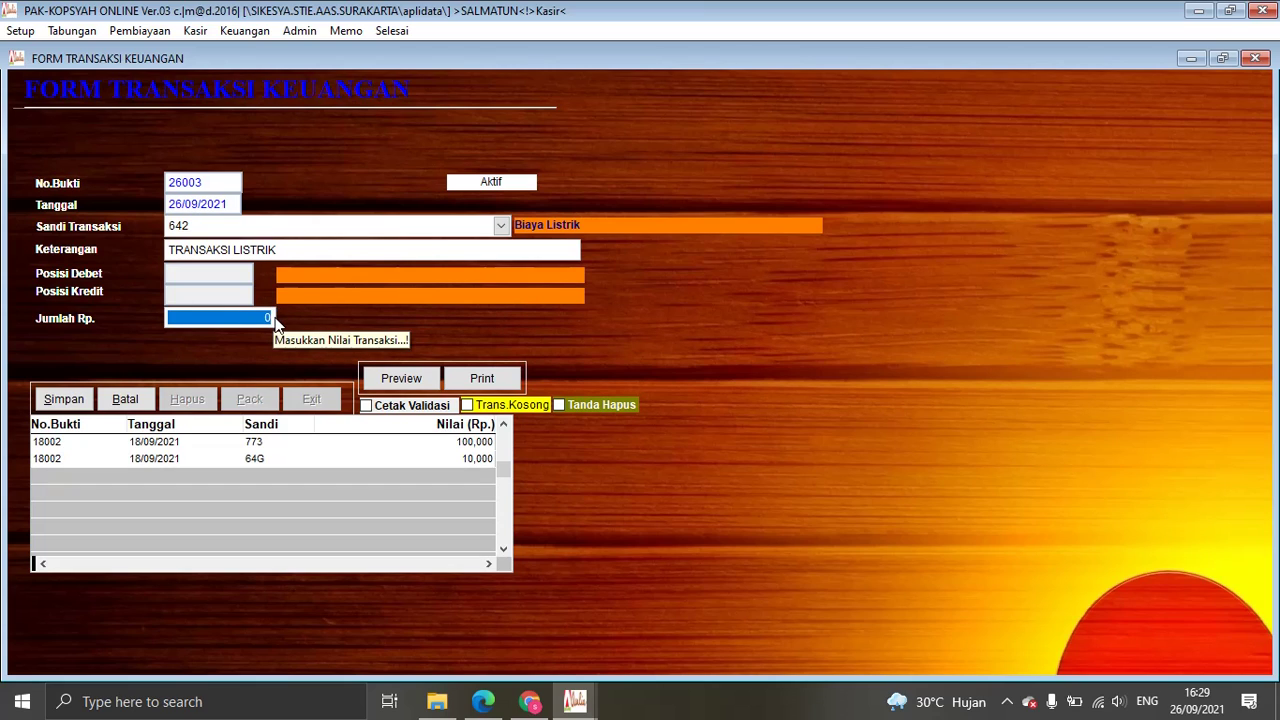
type("500000")
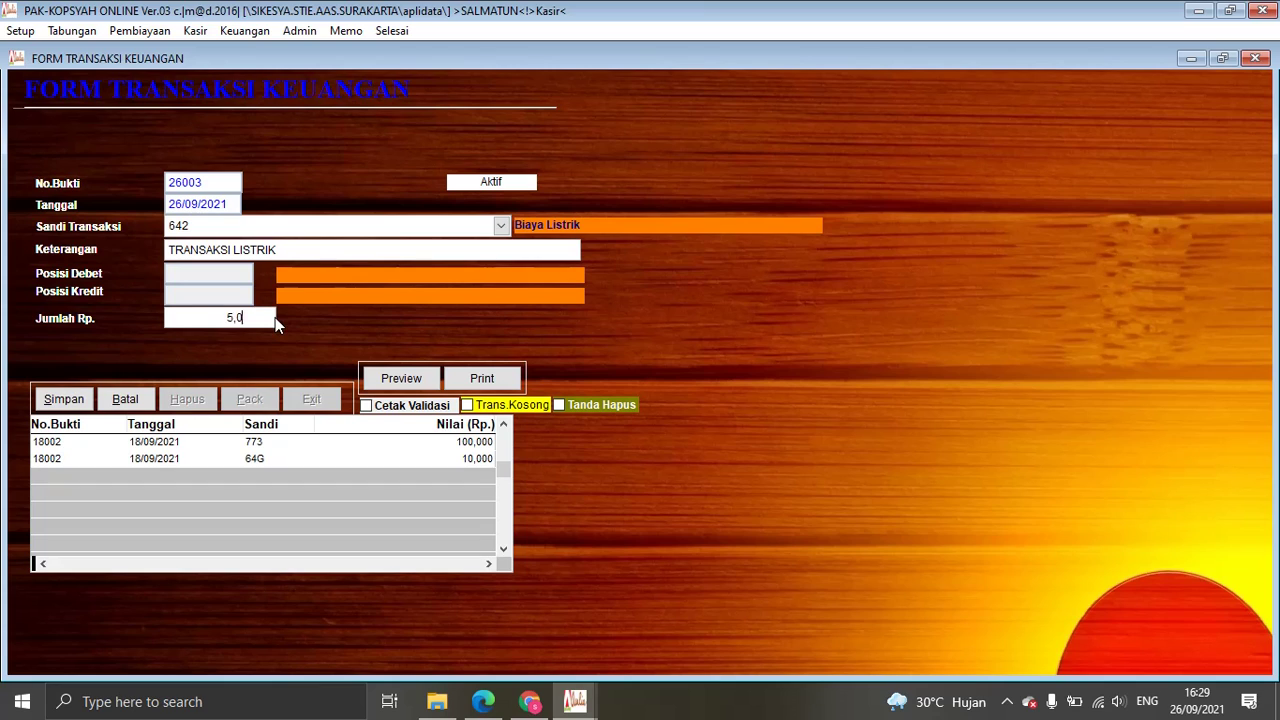
key("Return")
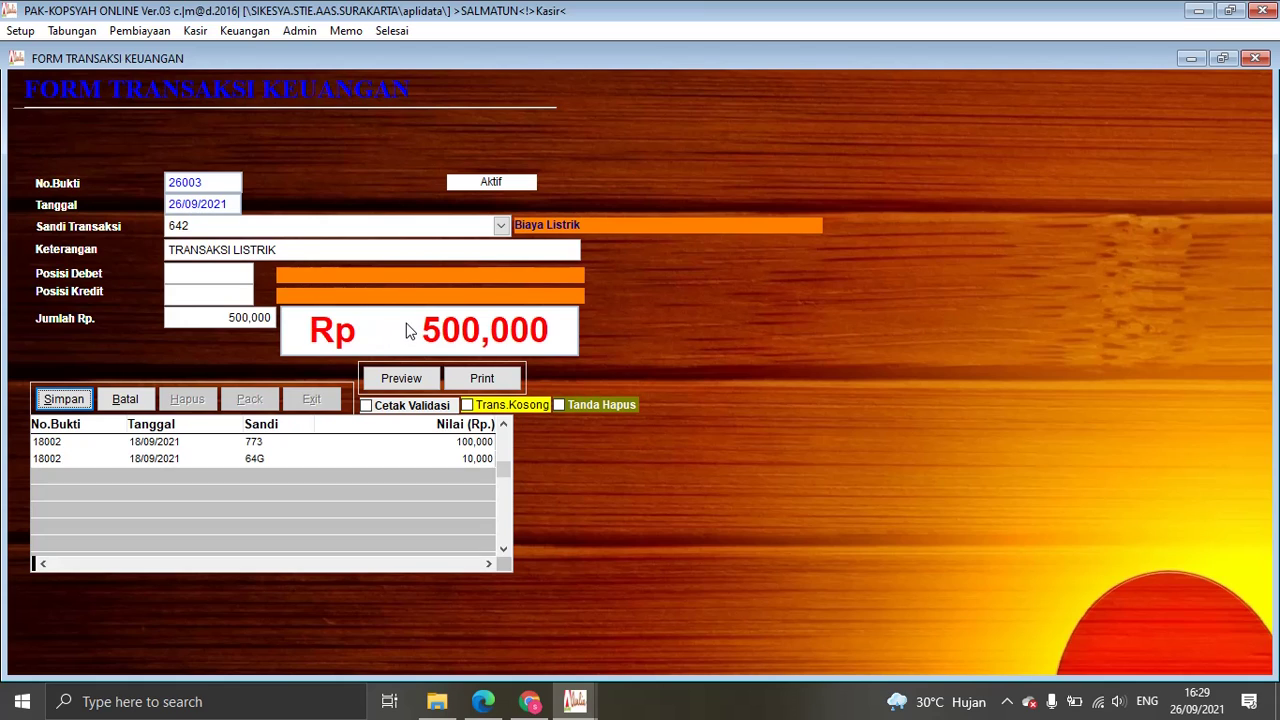
left_click(75, 402)
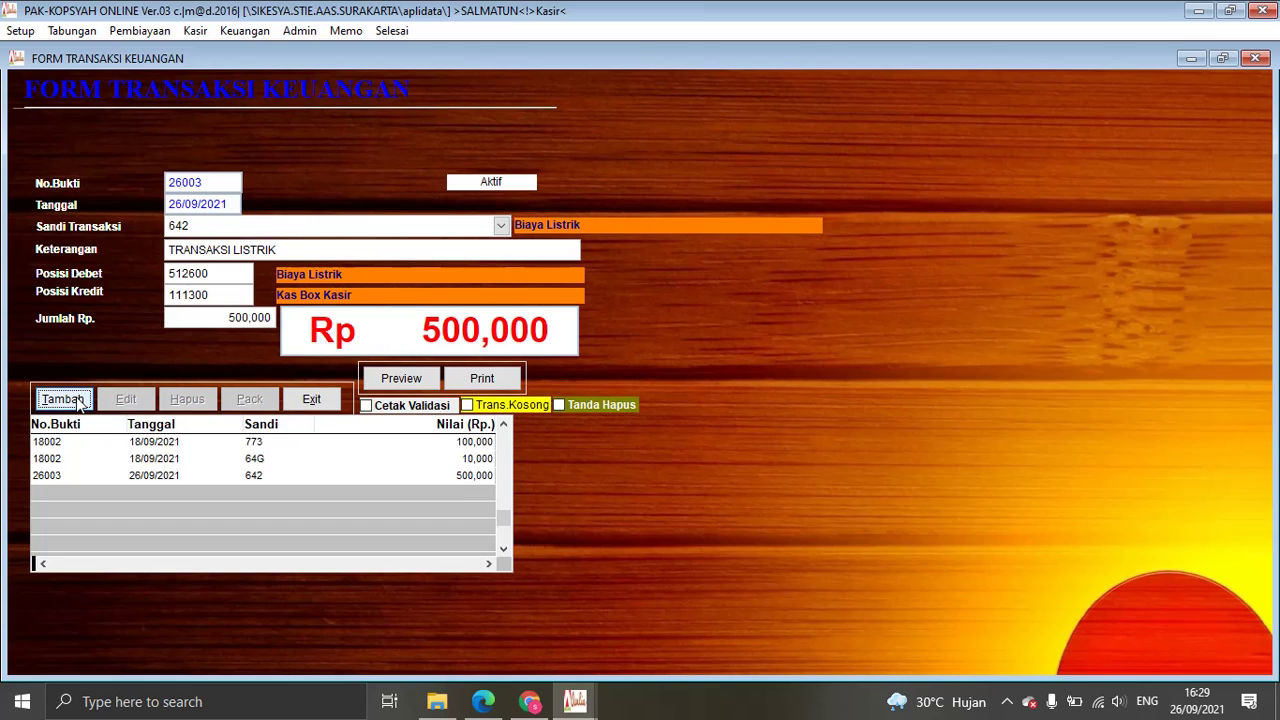
Step: Place the cashier and admin windows side by side, and select the code 642 transaction in the admin session's Transaksi Keuangan form
left_click(268, 476)
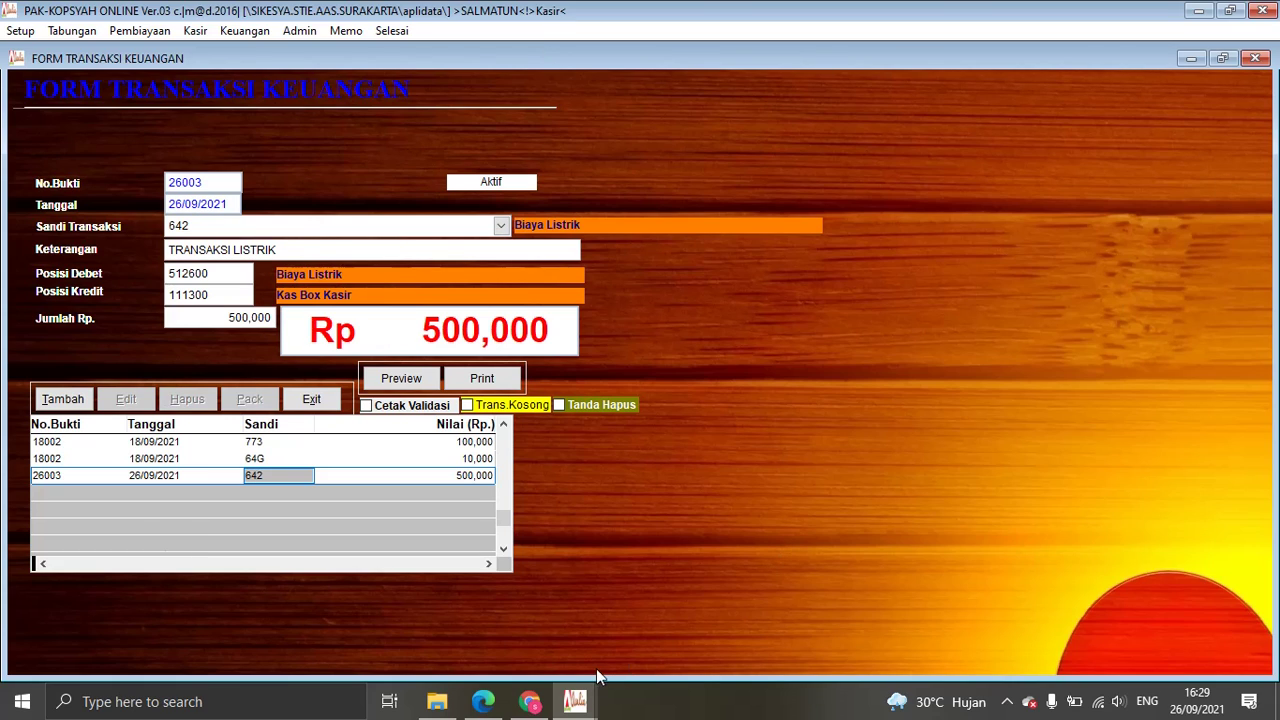
key("super+Left")
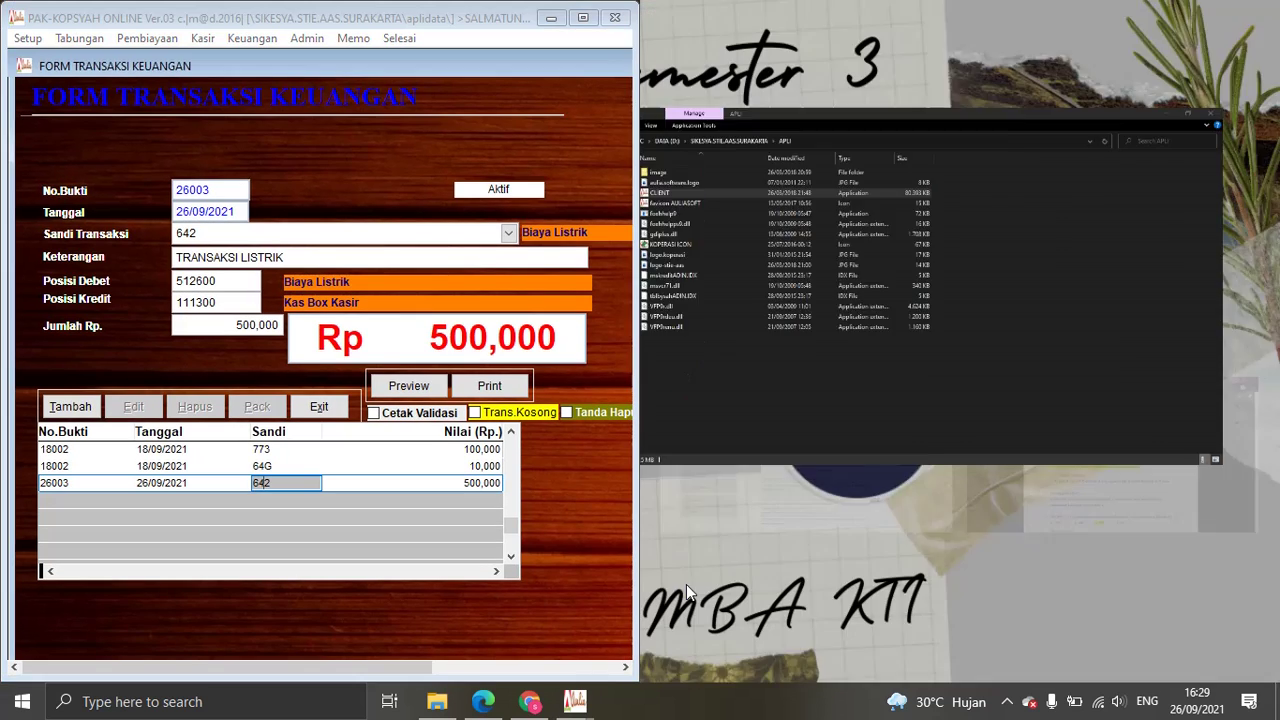
left_click(772, 283)
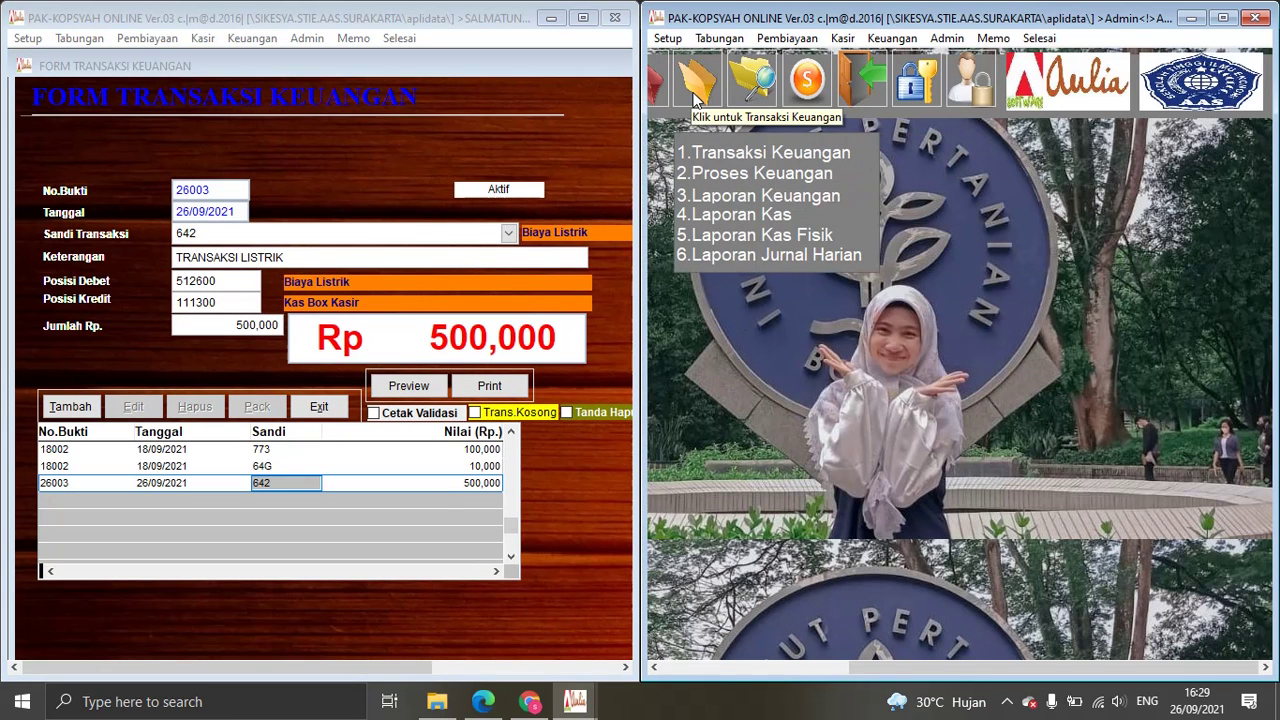
mouse_move(692, 92)
left_click(731, 156)
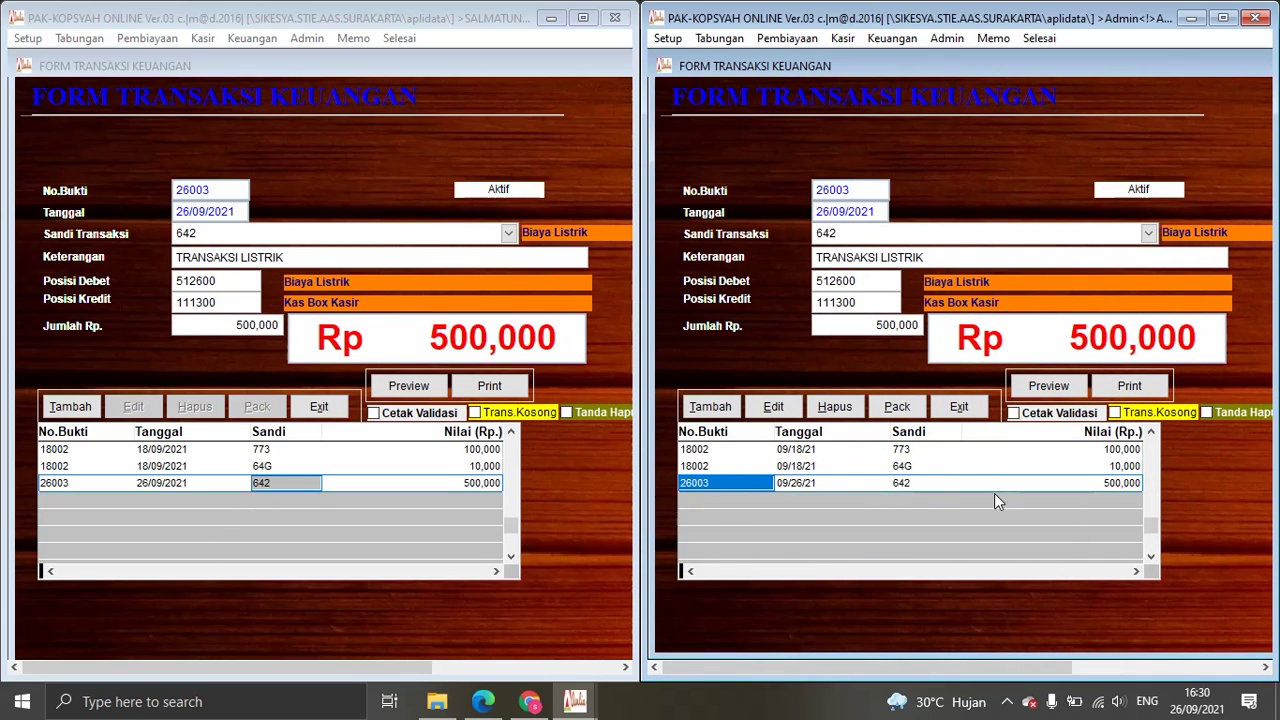
left_click(896, 483)
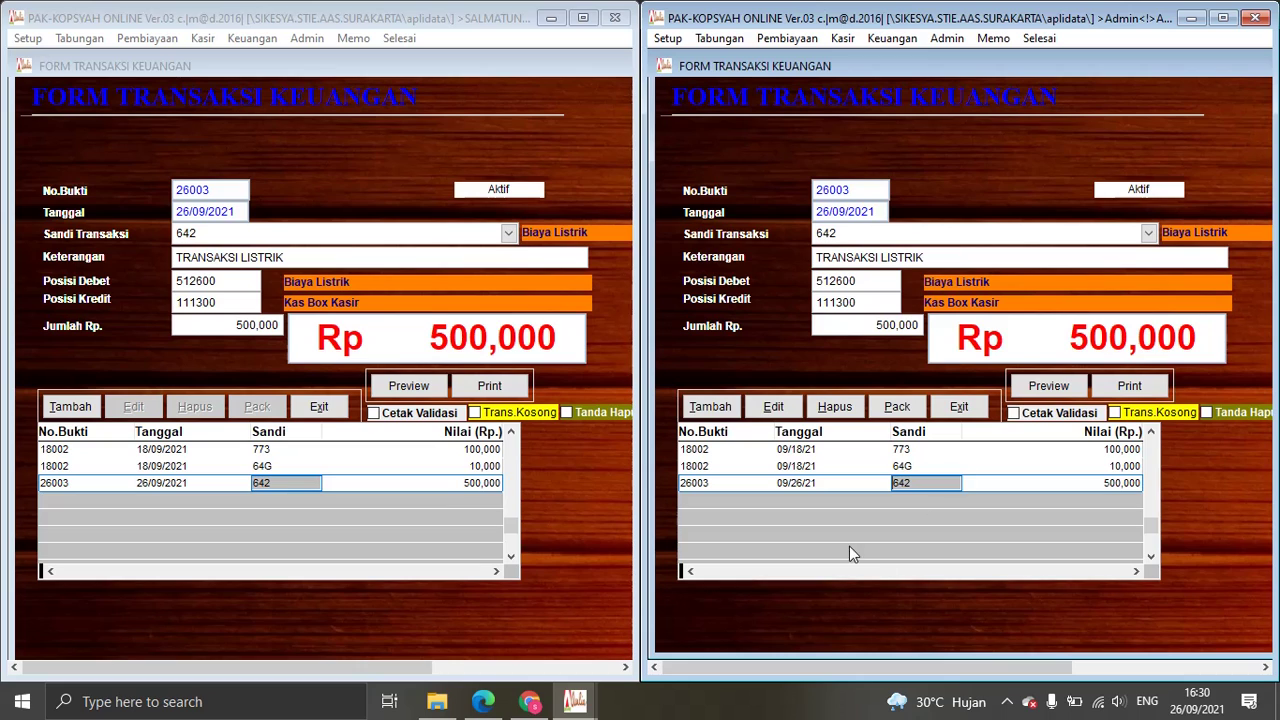
Step: Deactivate the code 642 electricity transaction in the admin session by marking it for deletion
left_click(770, 407)
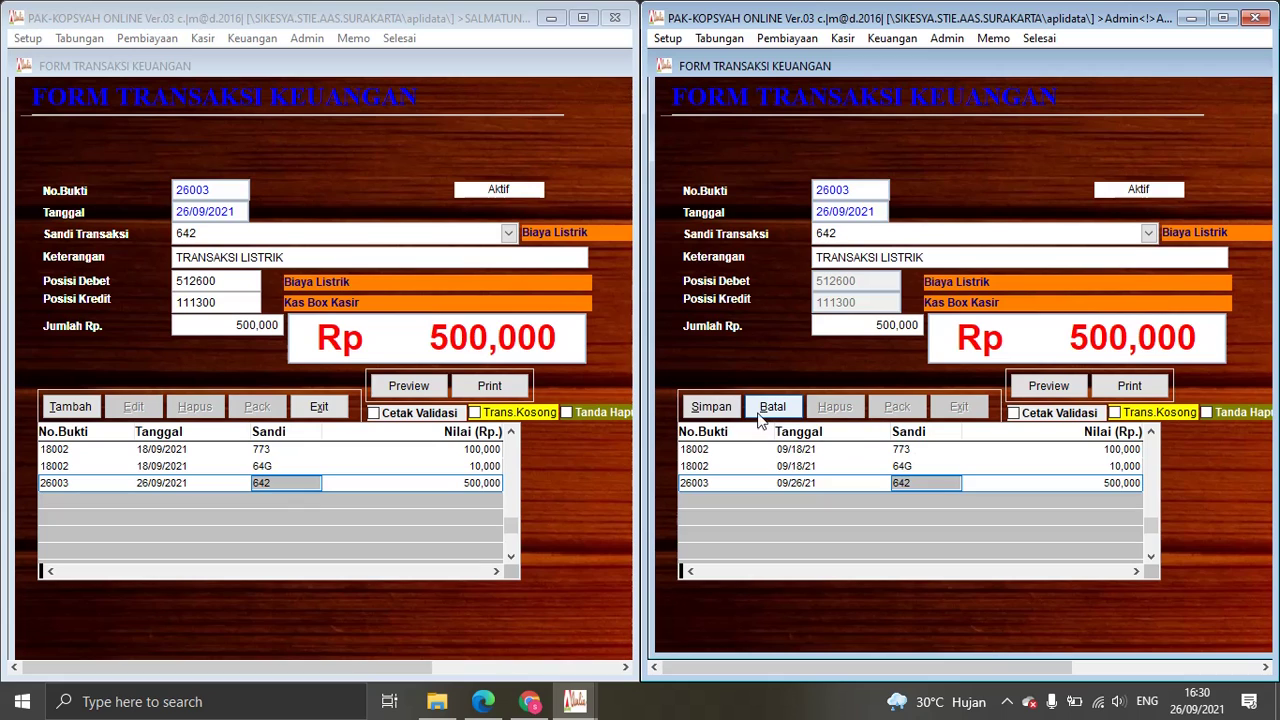
left_click(770, 408)
left_click(928, 485)
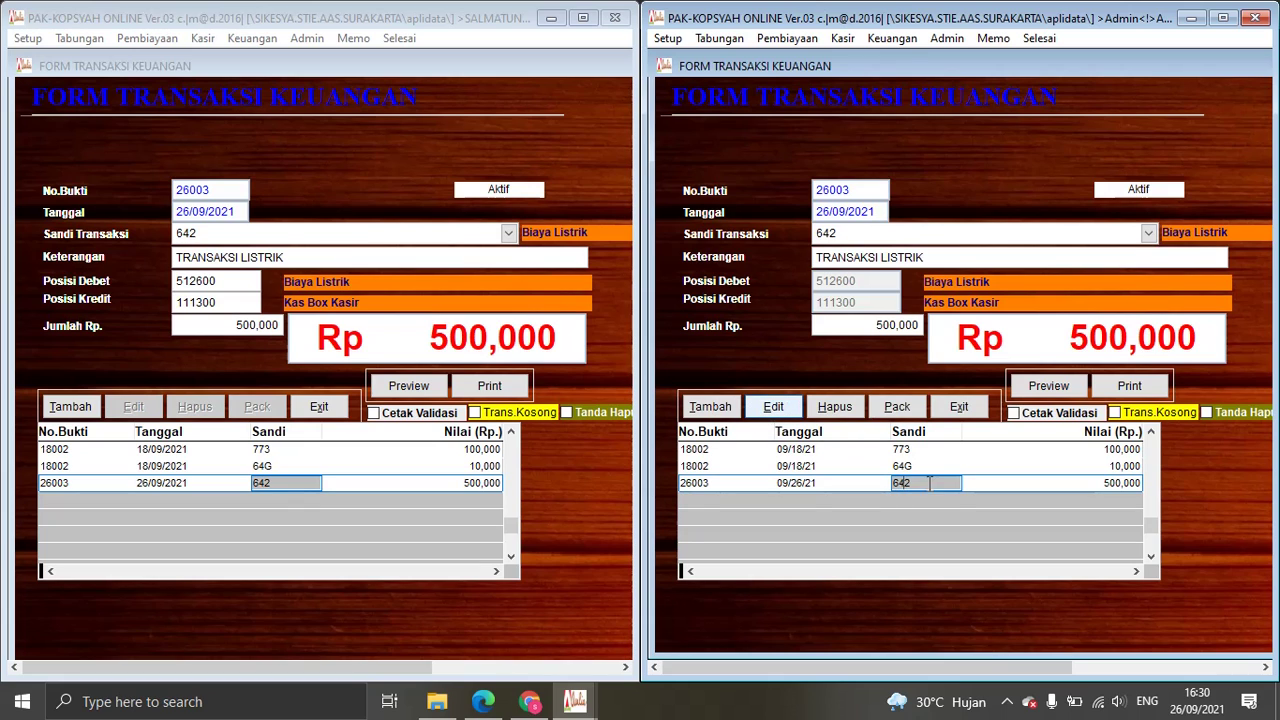
left_click(847, 410)
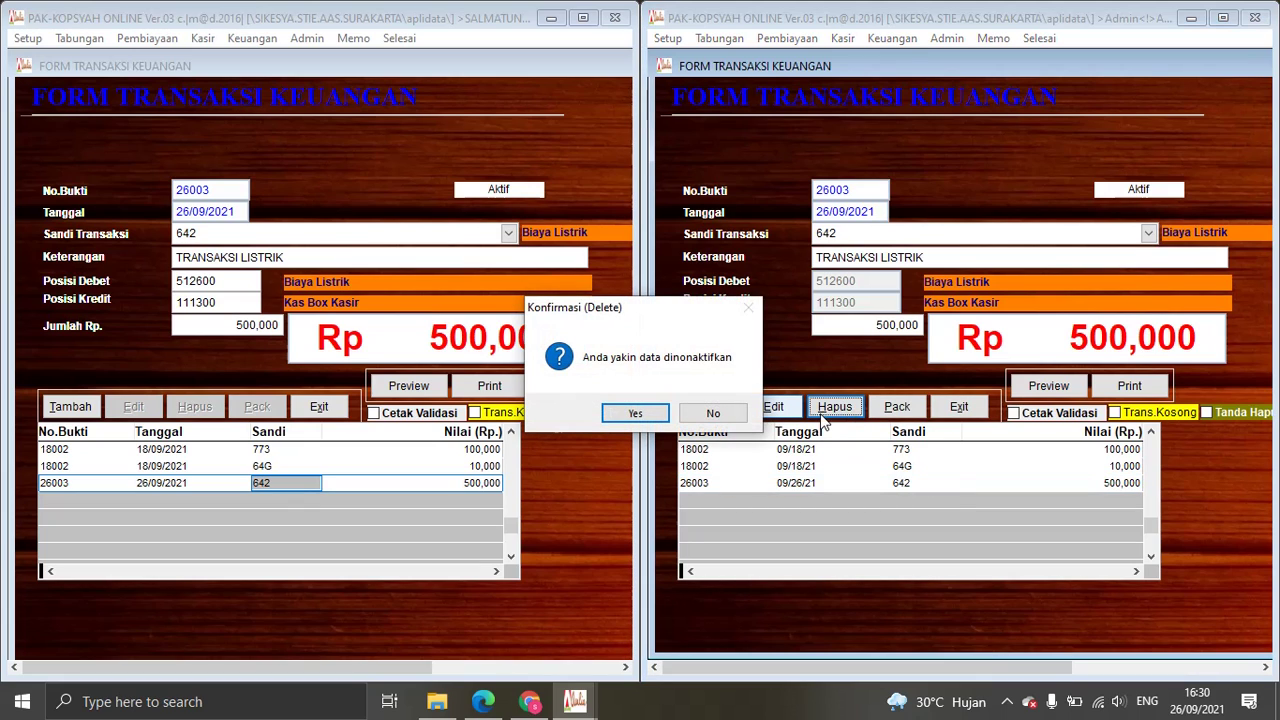
left_click(646, 418)
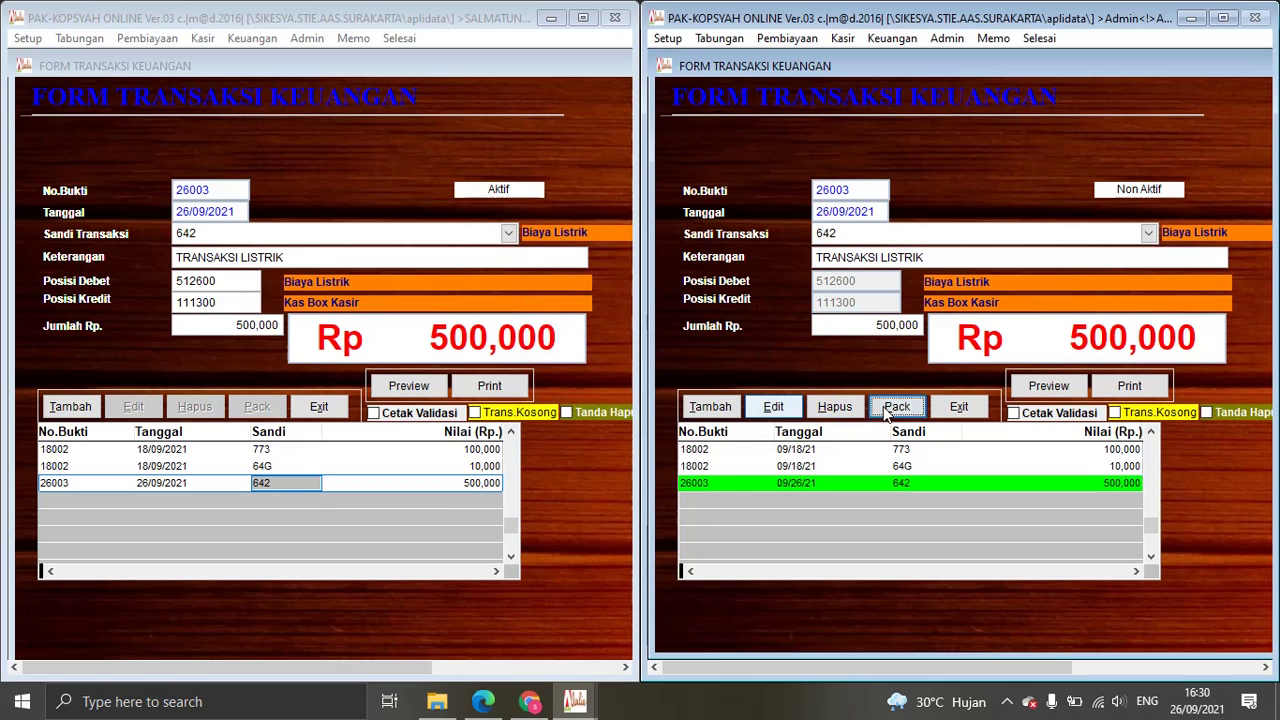
Step: Try to permanently remove the deactivated transaction with Pack in the admin session, retrying once before cancelling
left_click(887, 410)
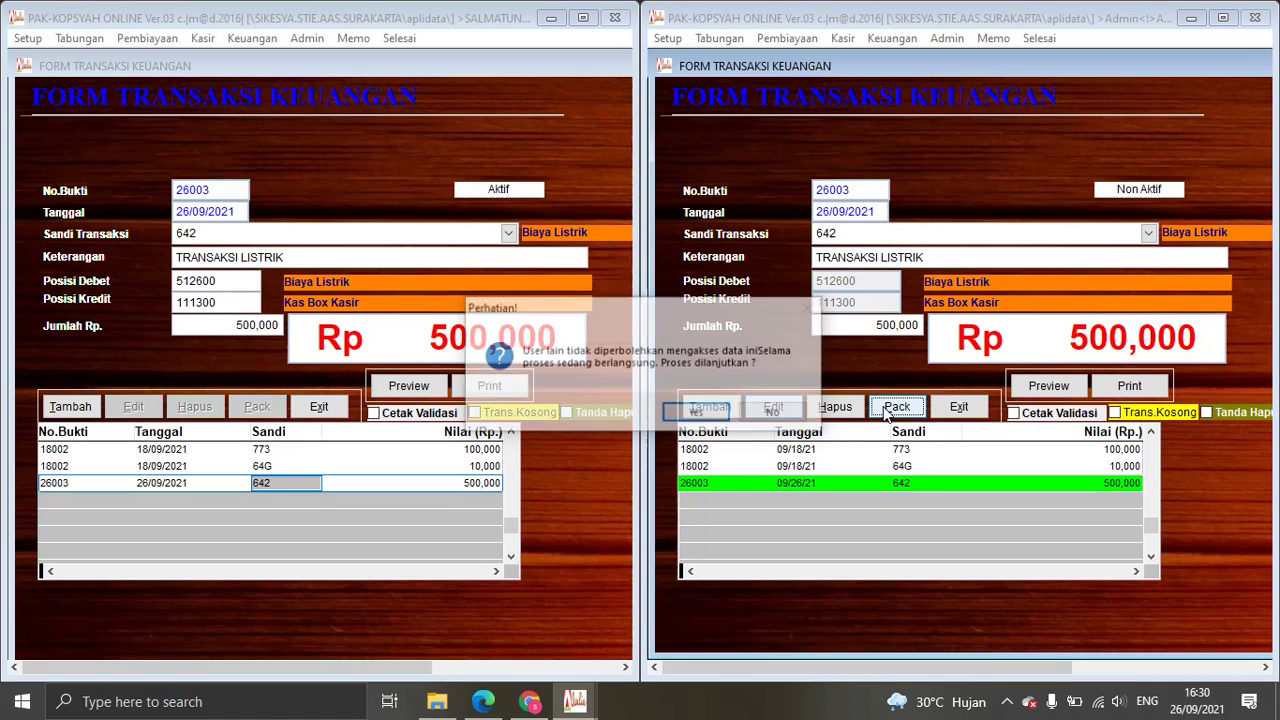
left_click(697, 414)
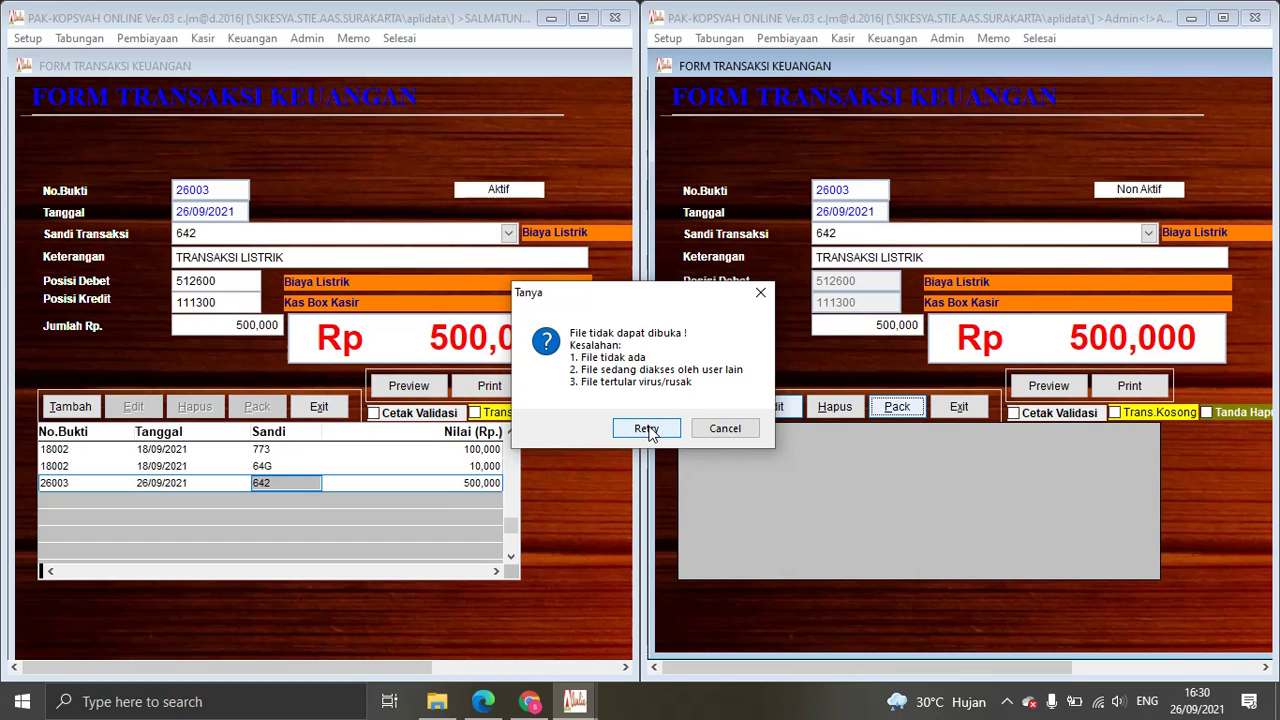
left_click(646, 428)
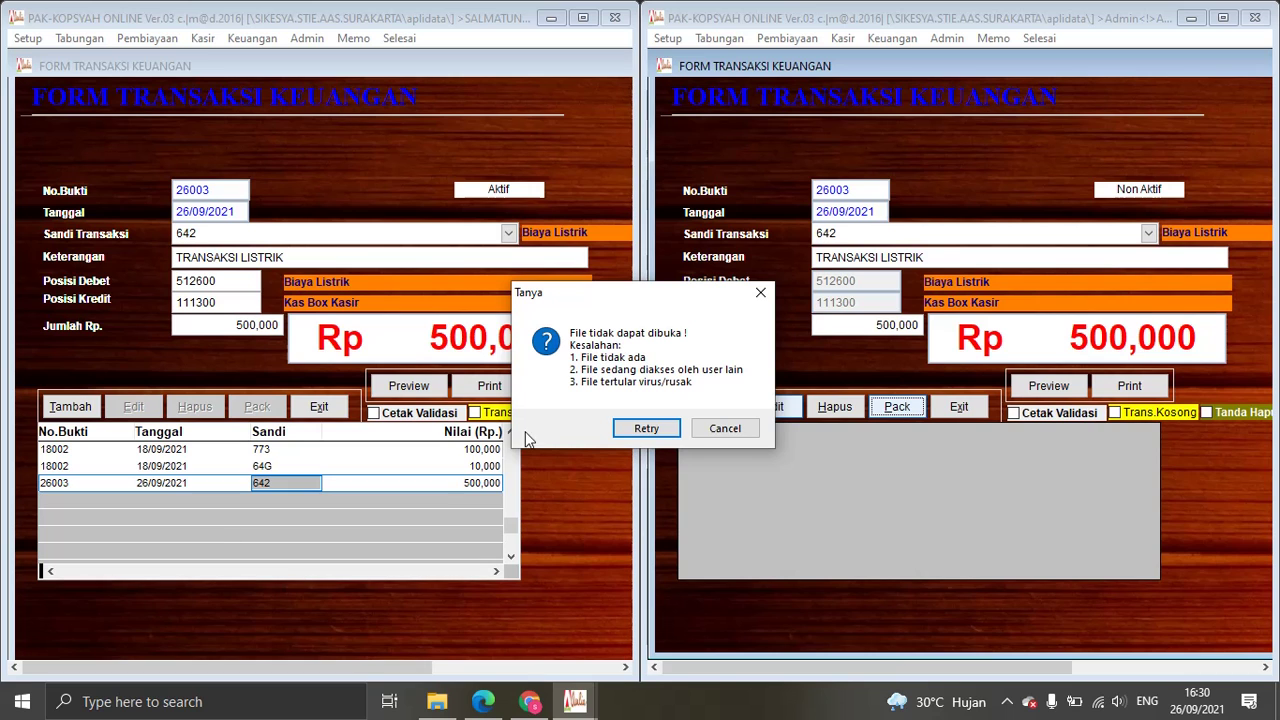
left_click(724, 428)
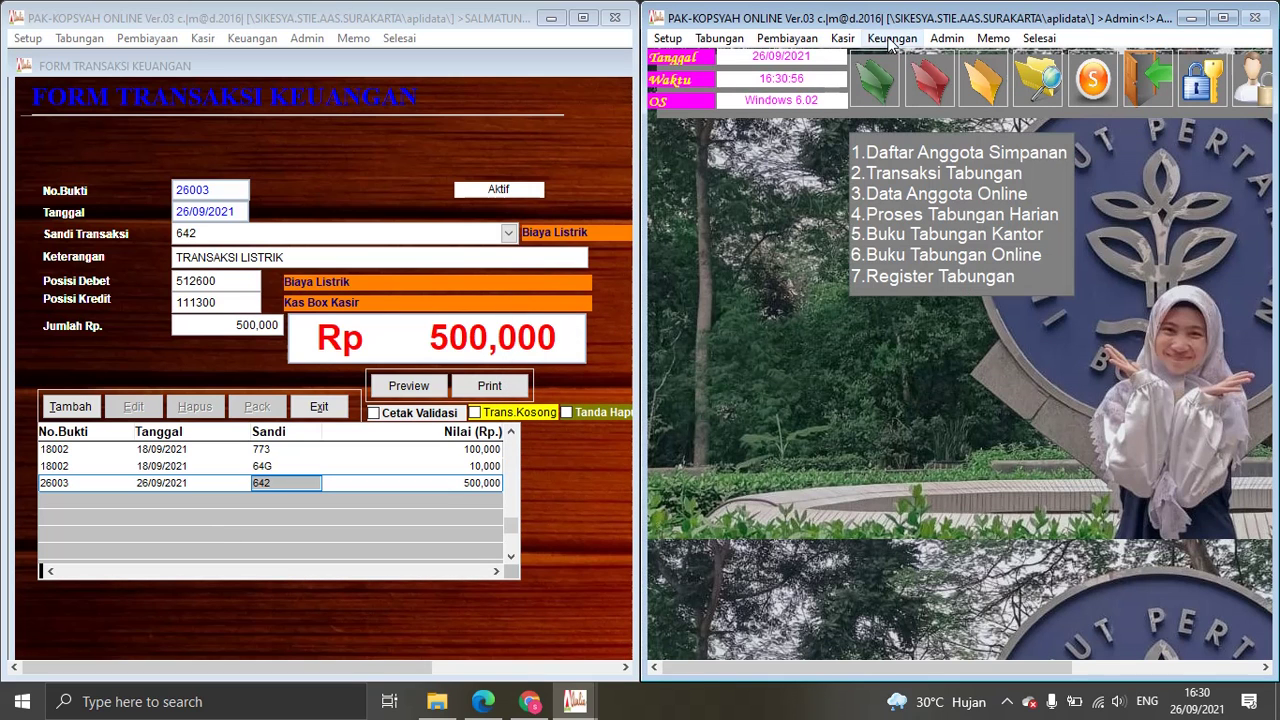
Step: Reopen the Transaksi Keuangan form in the admin session and compare its code 642 record and controls with the cashier session's form
mouse_move(890, 38)
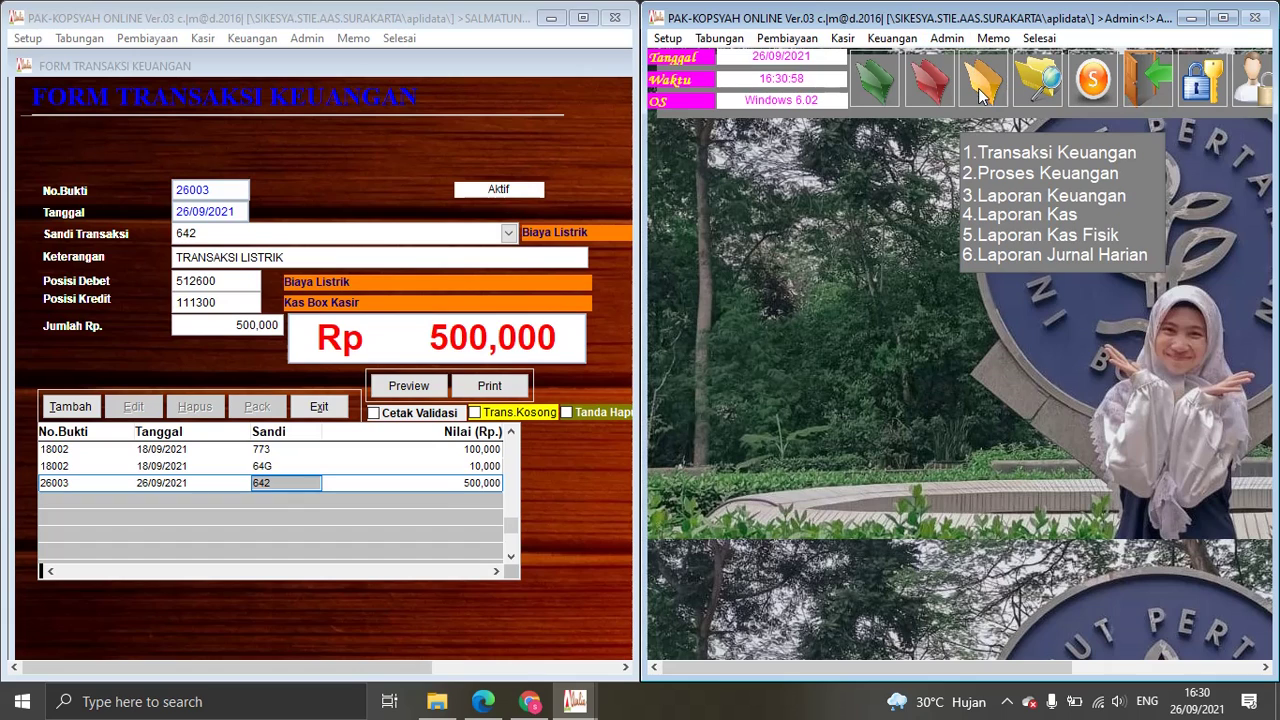
left_click(1007, 151)
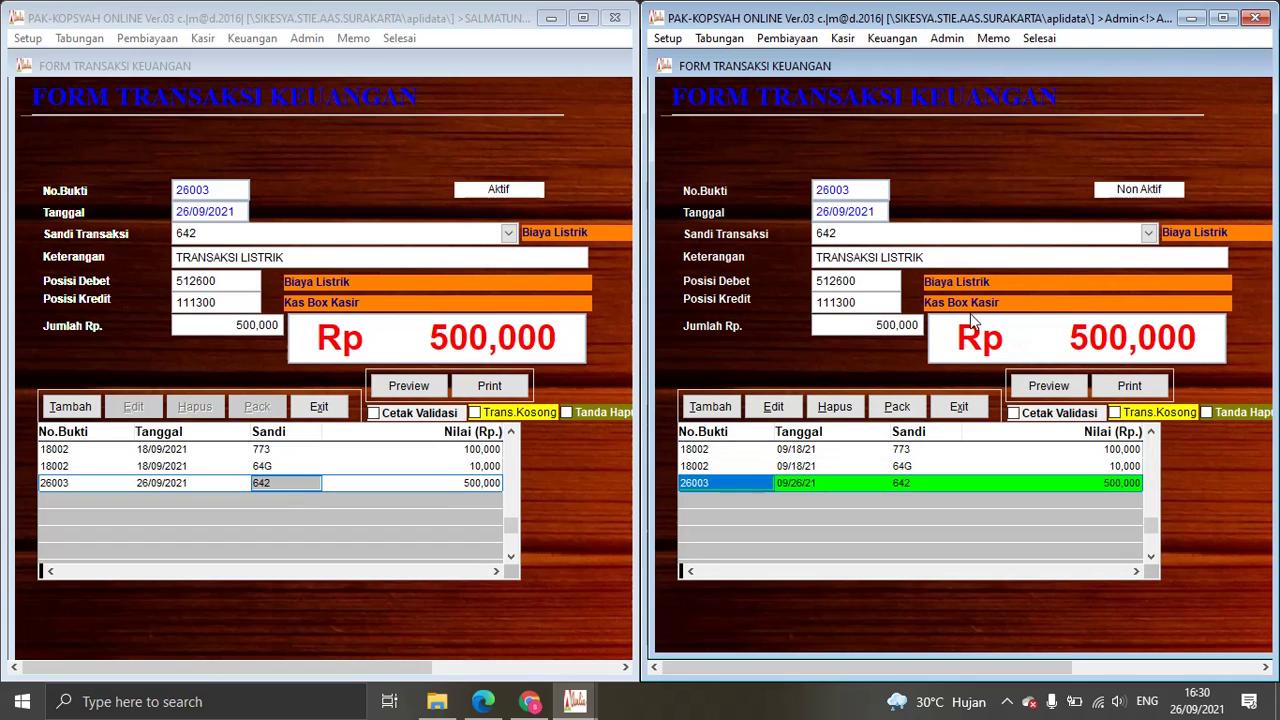
left_click(916, 483)
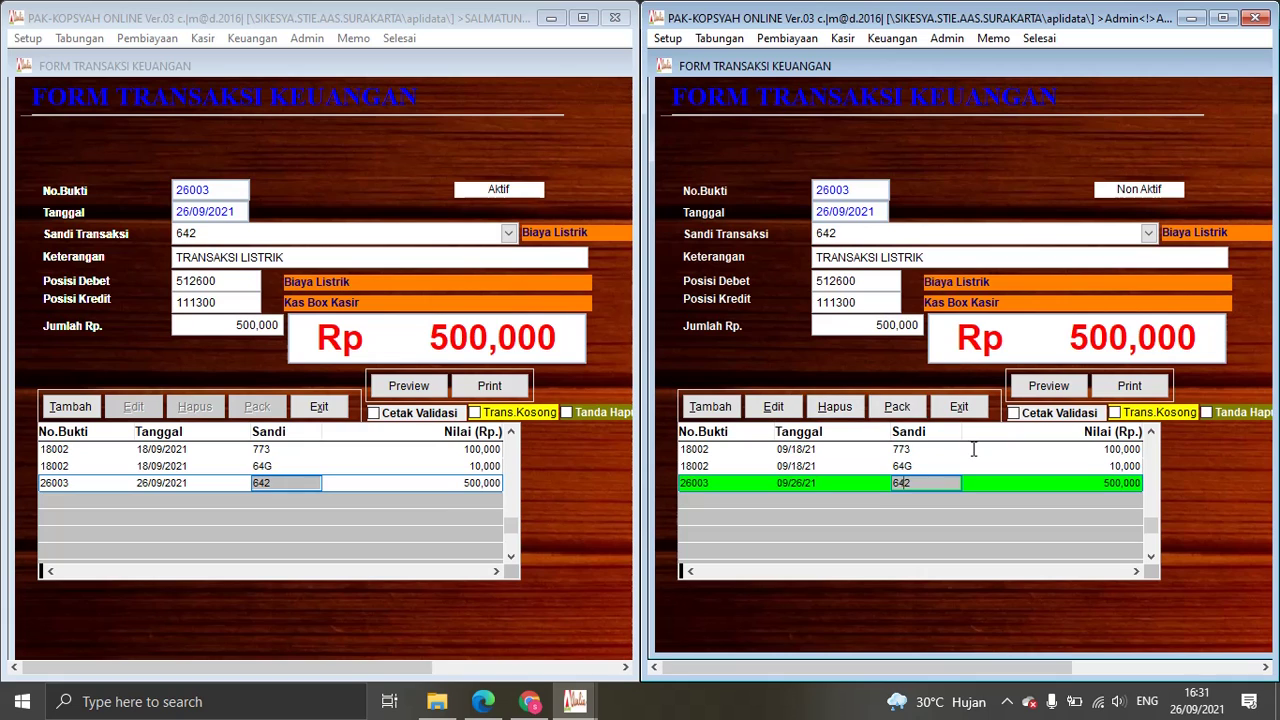
left_click(559, 106)
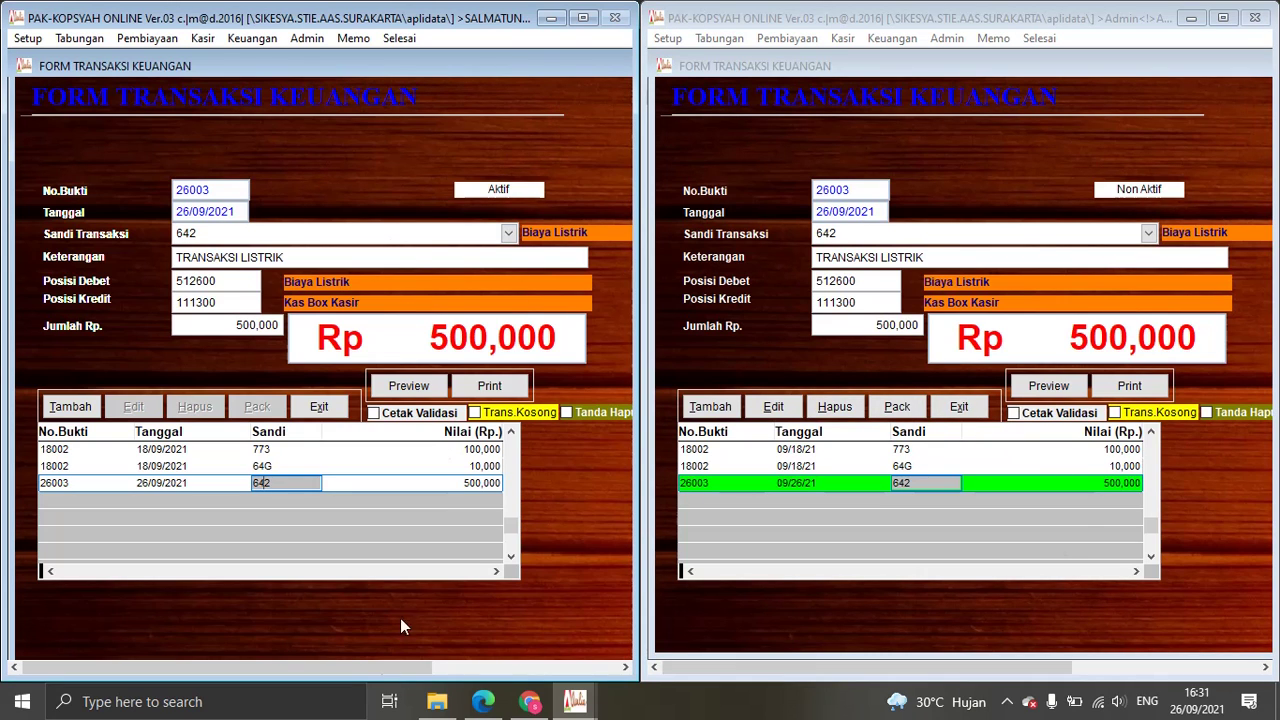
left_click_drag(357, 668, 578, 672)
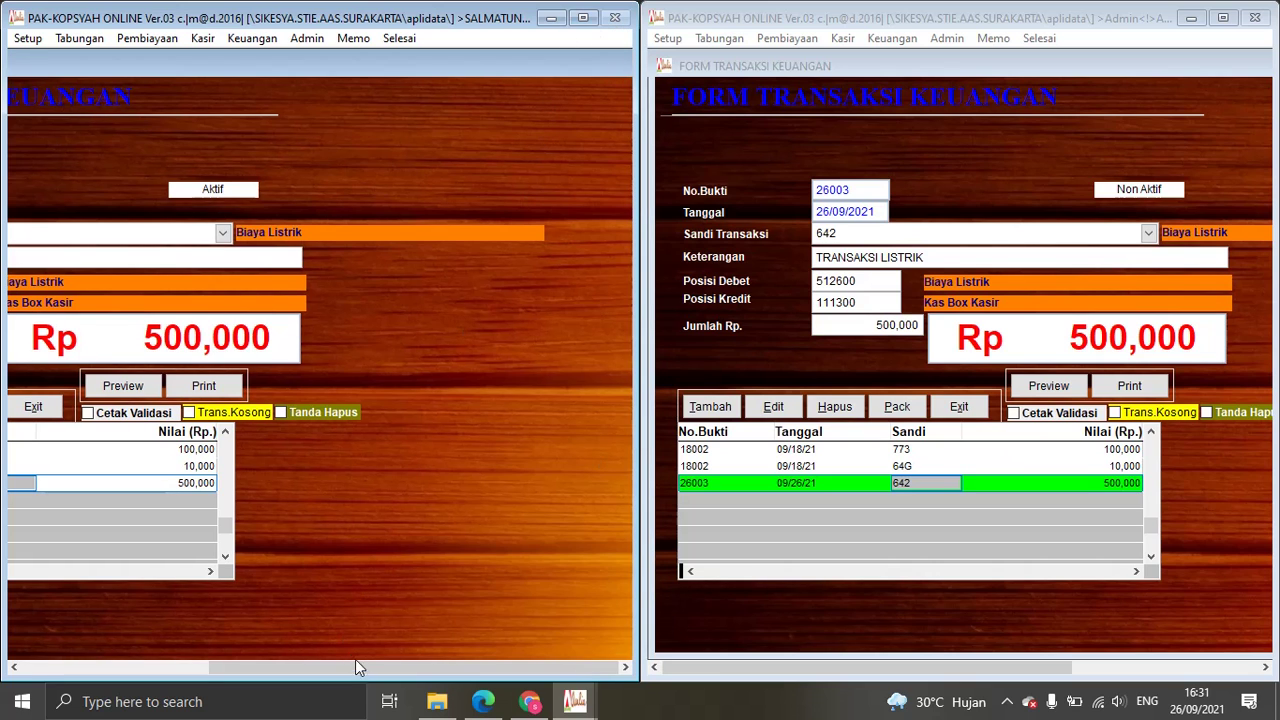
left_click_drag(355, 668, 159, 668)
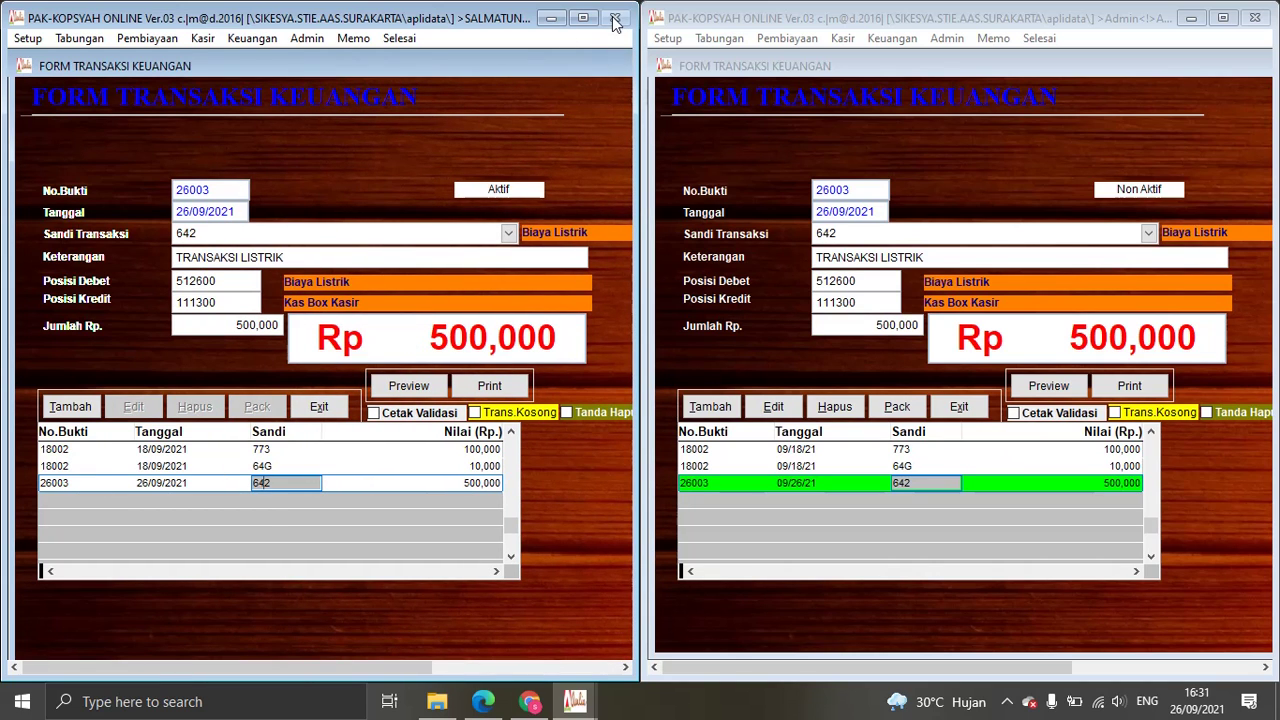
Step: Close the cashier session's Transaksi Keuangan form and minimize the cashier window
left_click(582, 19)
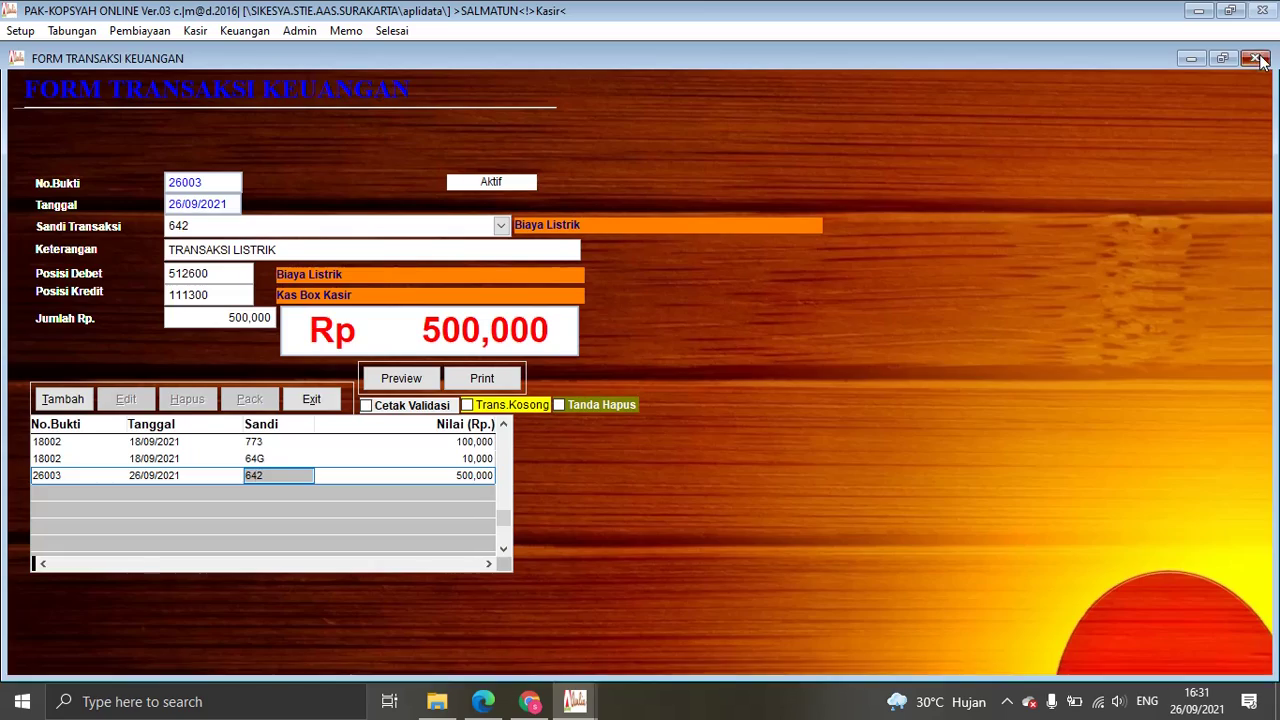
left_click(1255, 58)
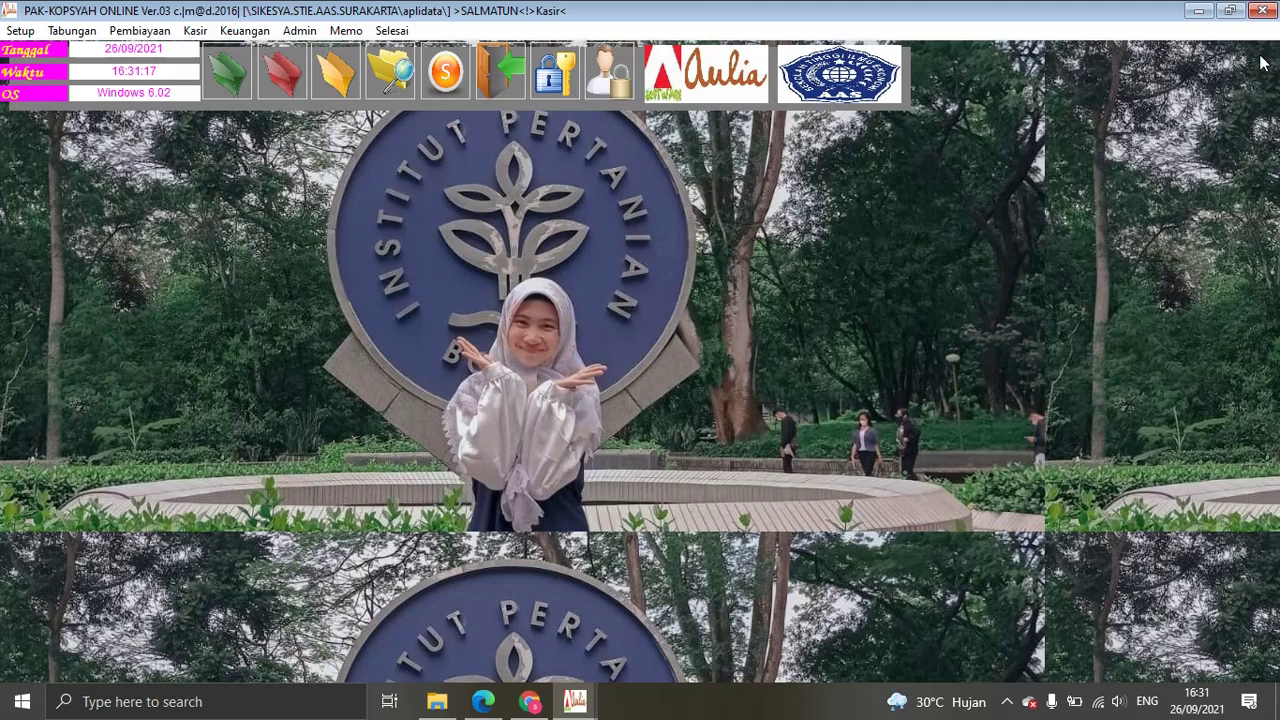
left_click(1201, 14)
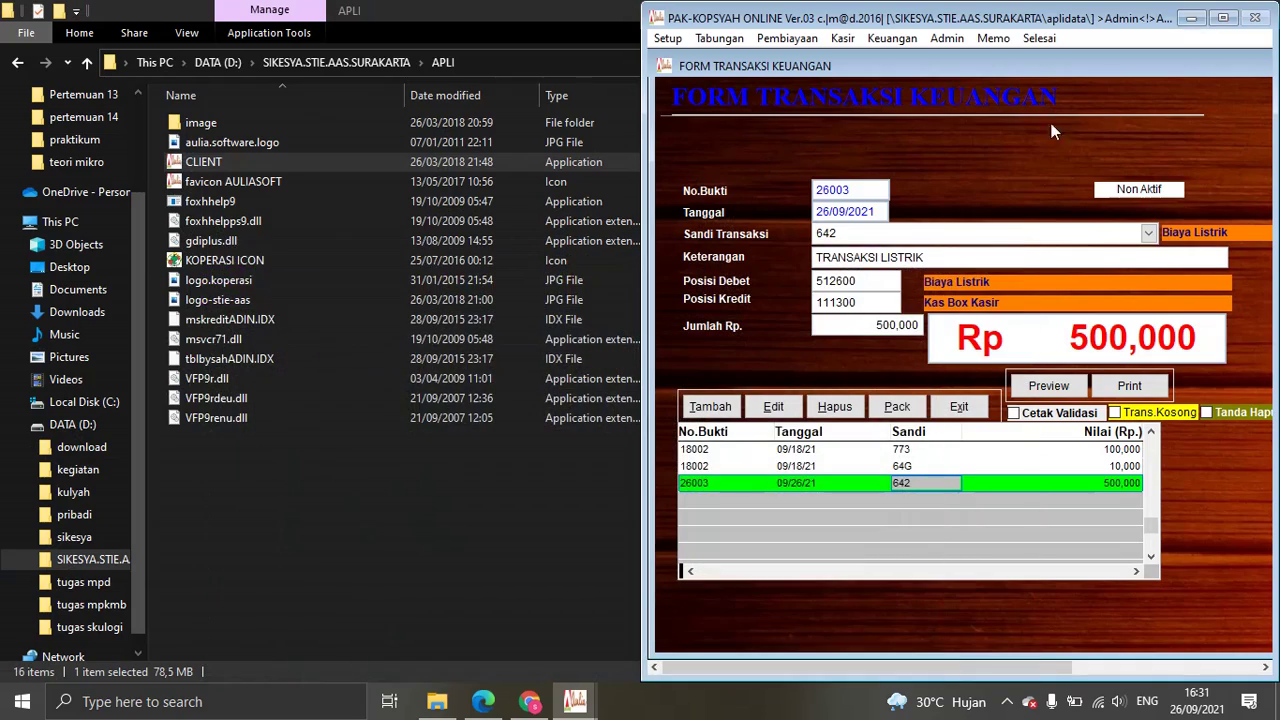
Step: Maximize the admin session, decline recalling the deactivated code 642 transaction, and permanently remove it with Pack
left_click(1222, 18)
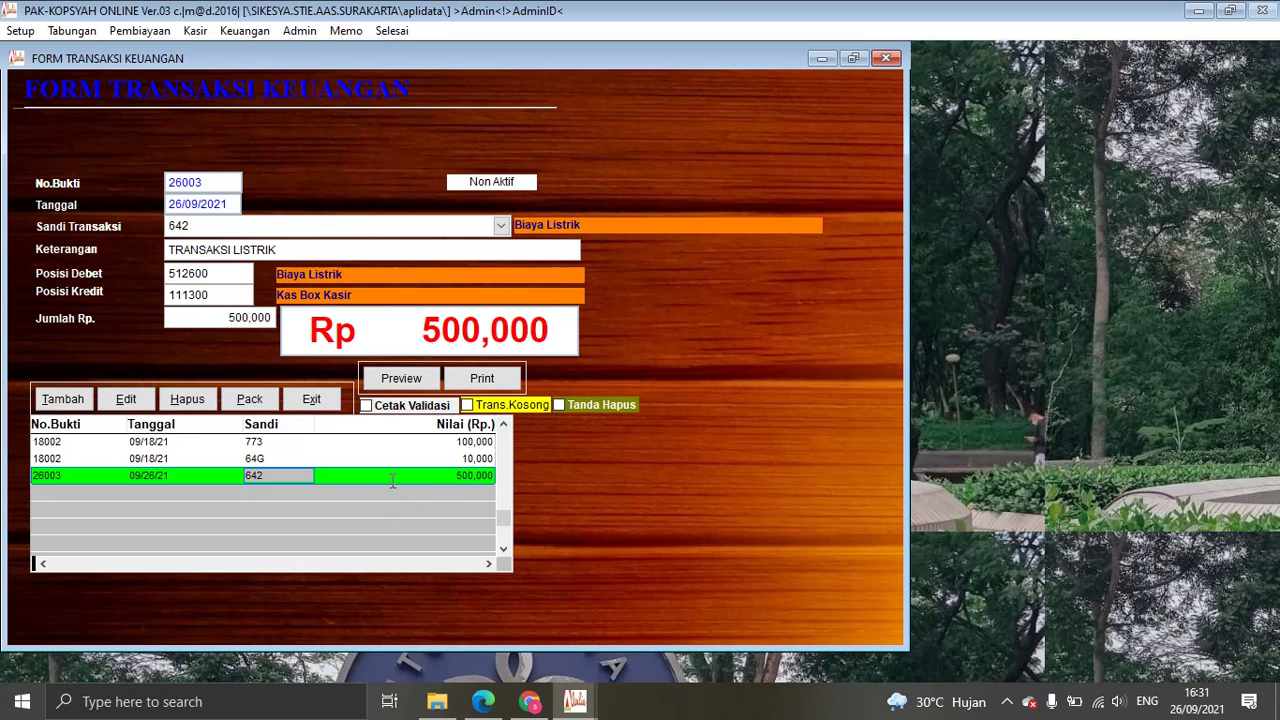
left_click(197, 401)
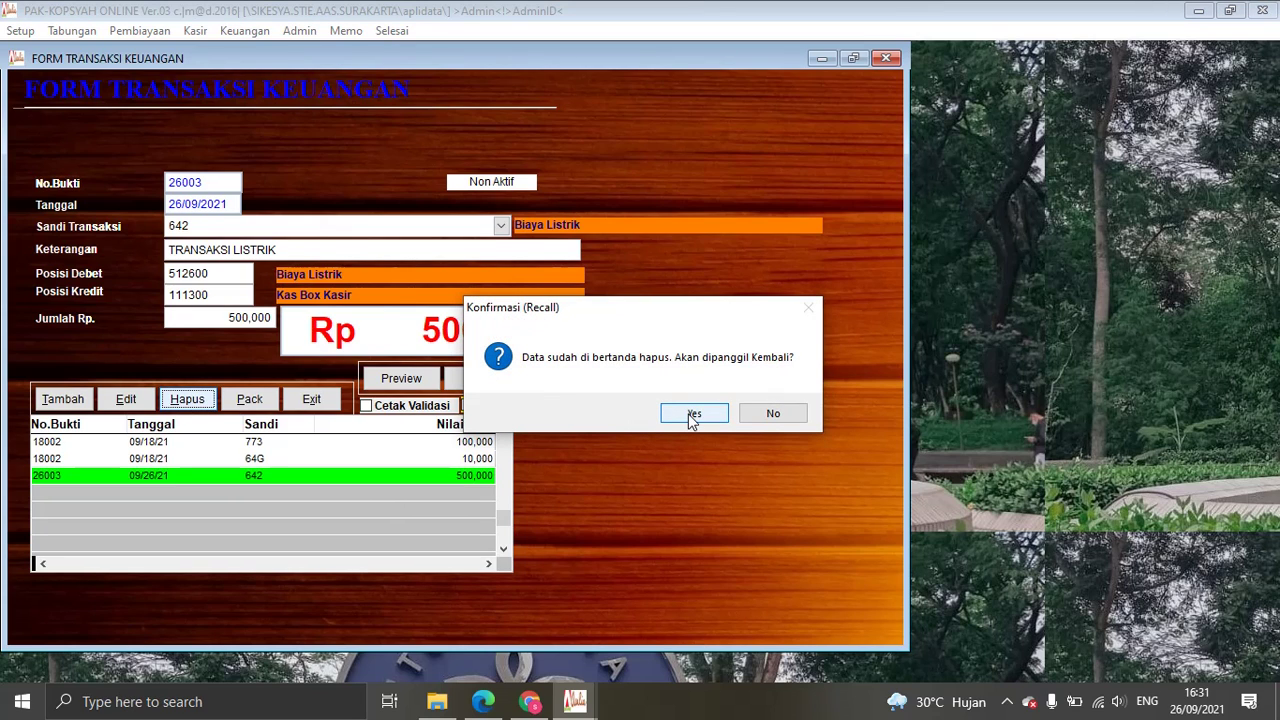
left_click(773, 413)
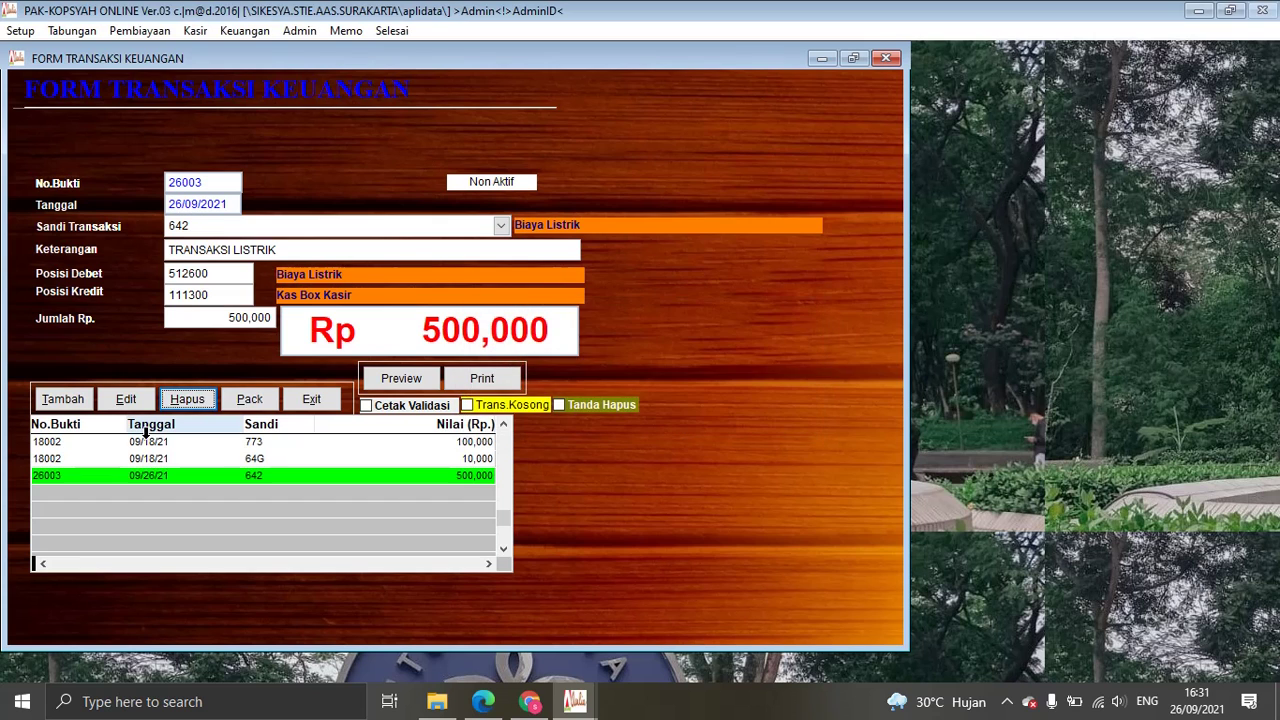
left_click(250, 401)
left_click(699, 407)
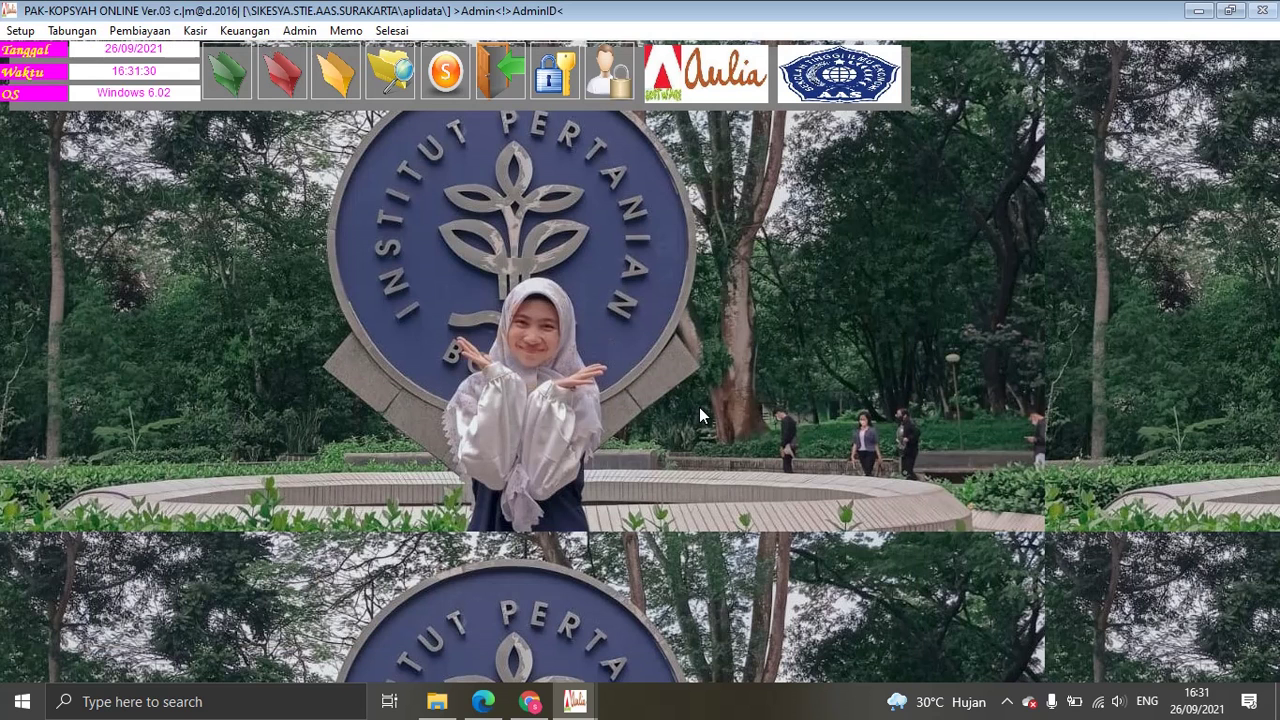
Step: Reopen the Transaksi Keuangan form in the admin session and open the same form in the cashier session
left_click(336, 88)
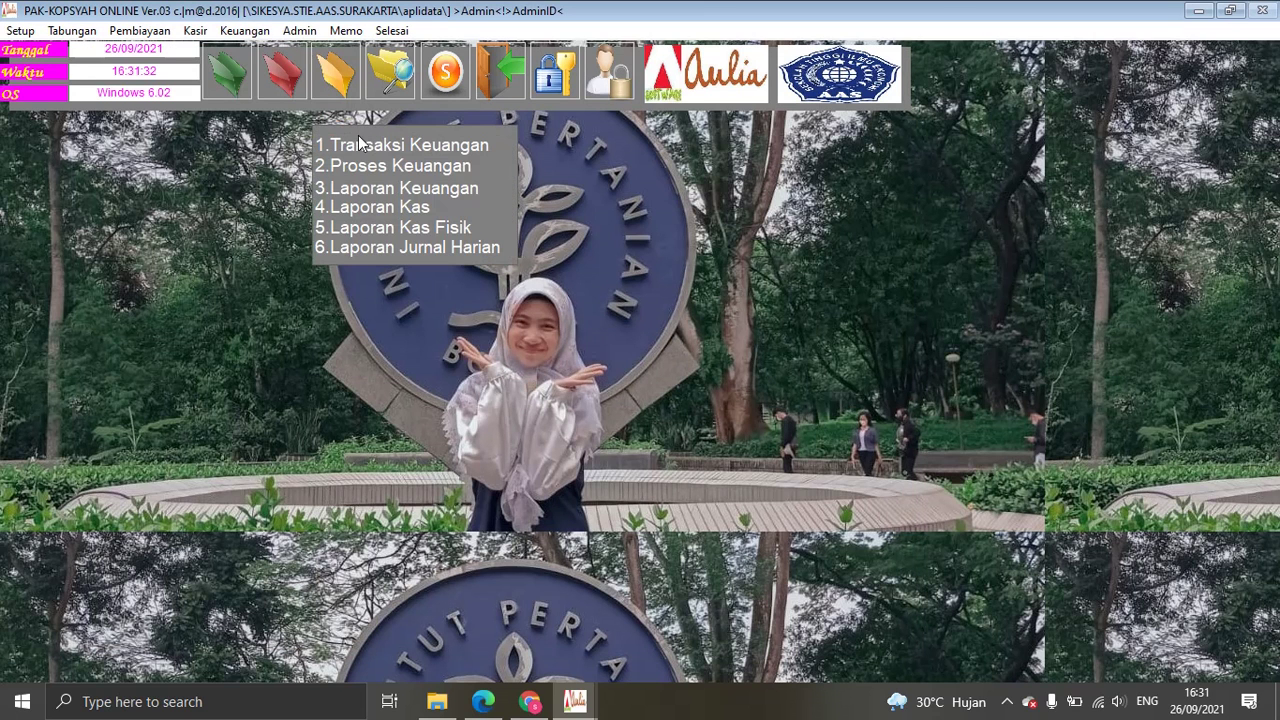
mouse_move(590, 705)
left_click(405, 148)
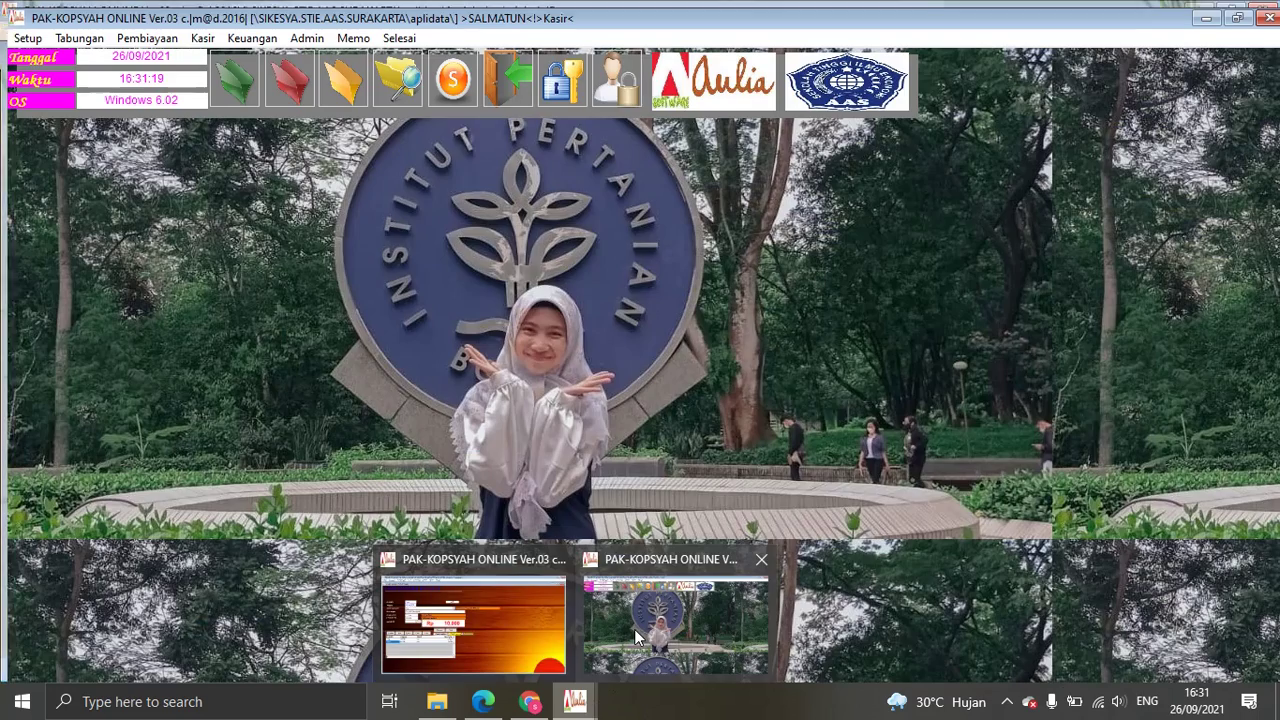
left_click(634, 629)
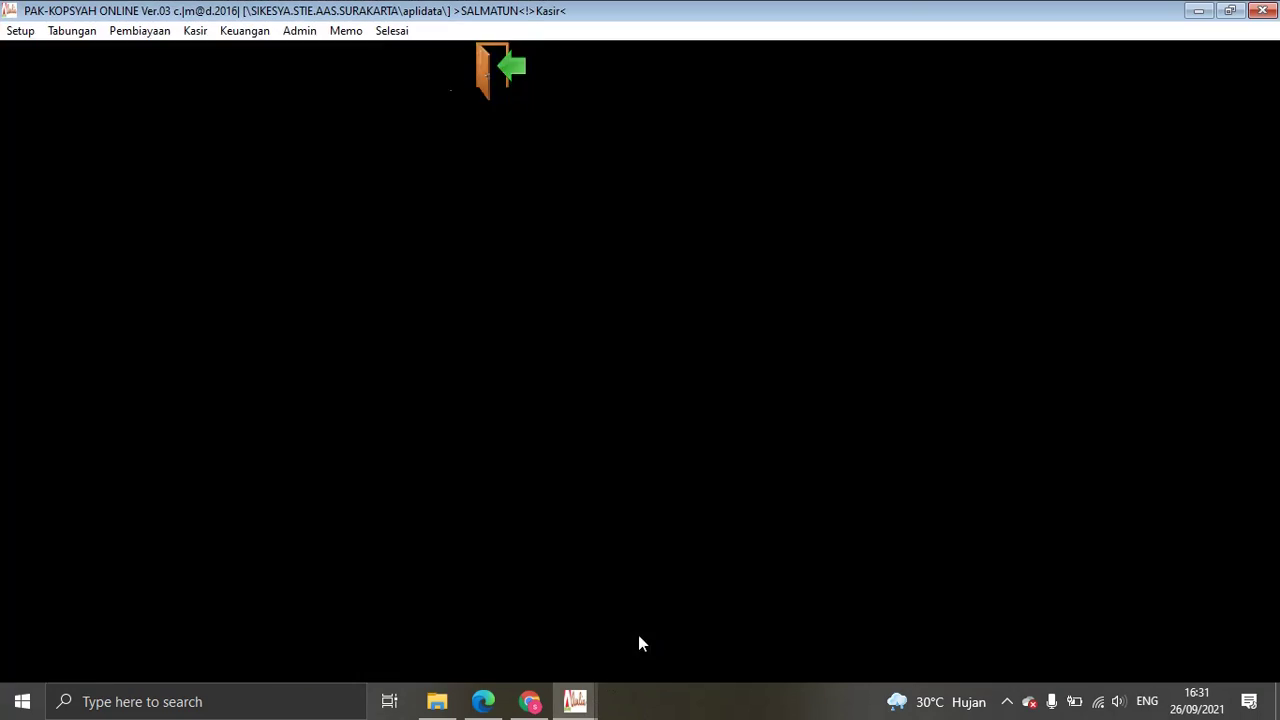
left_click(335, 74)
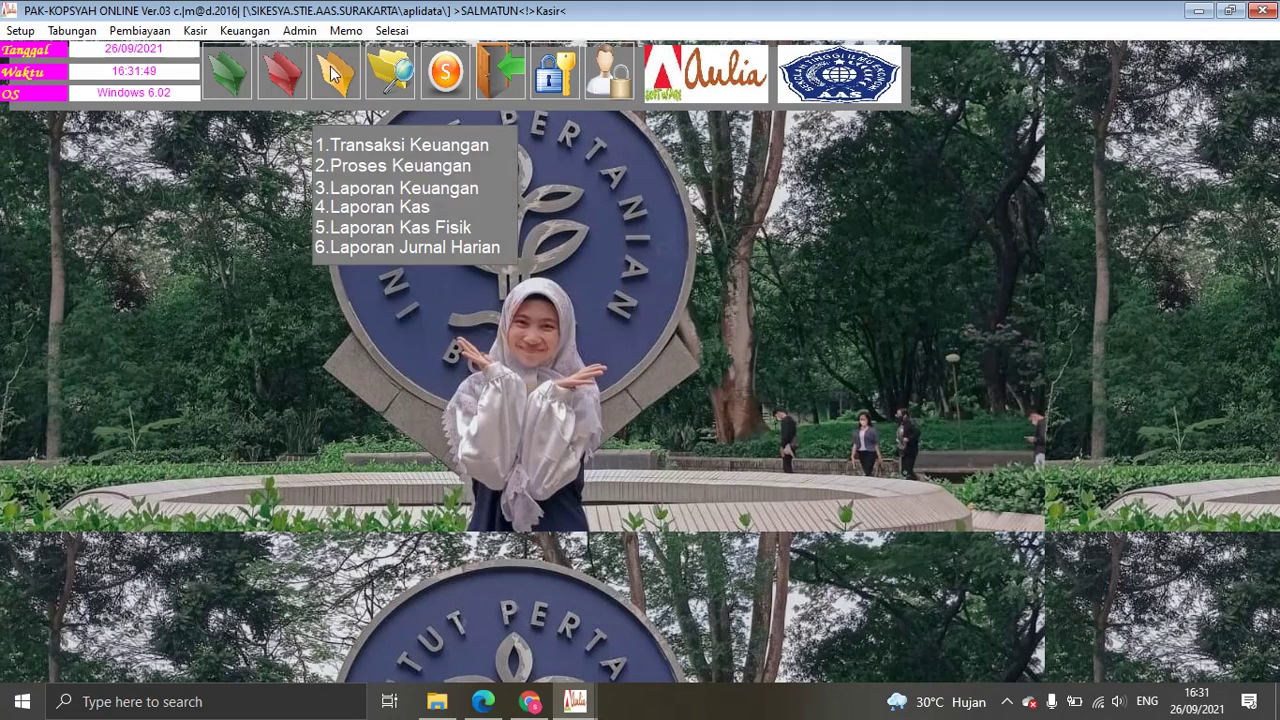
left_click(372, 142)
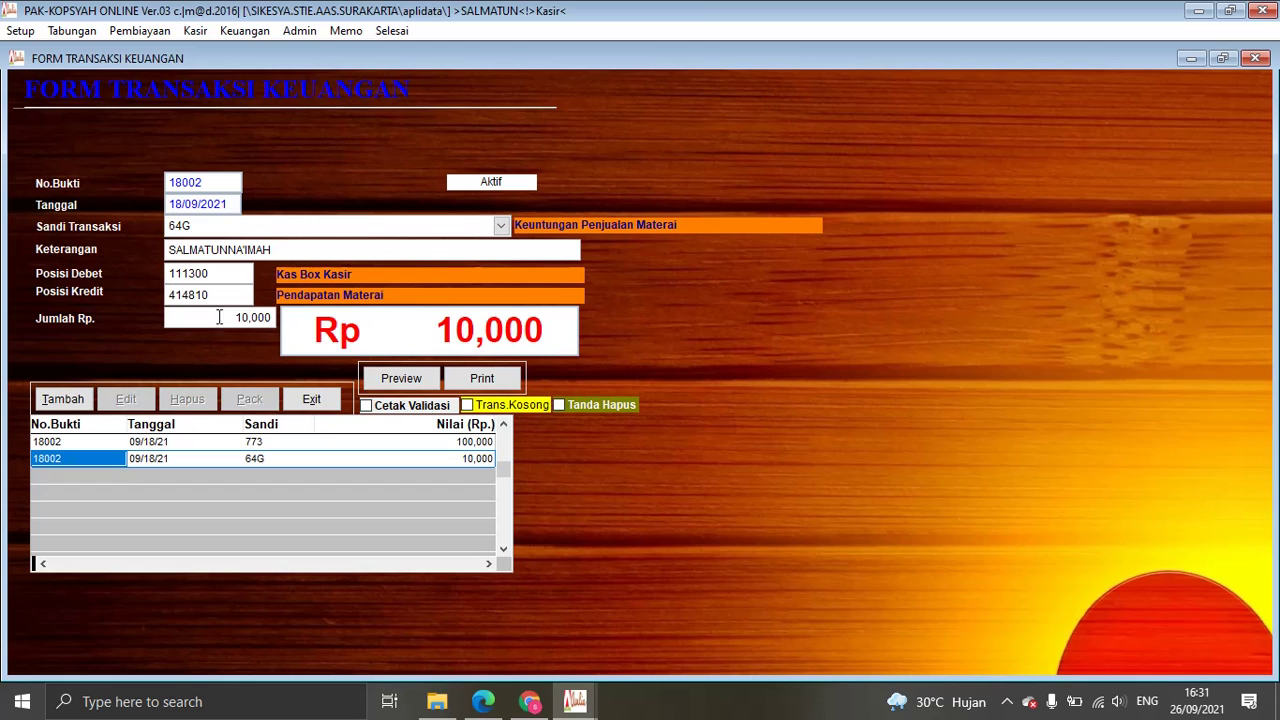
Step: Start a new financial transaction in the cashier session with transaction code 706, Pemberian Talangan Listrik
left_click(62, 400)
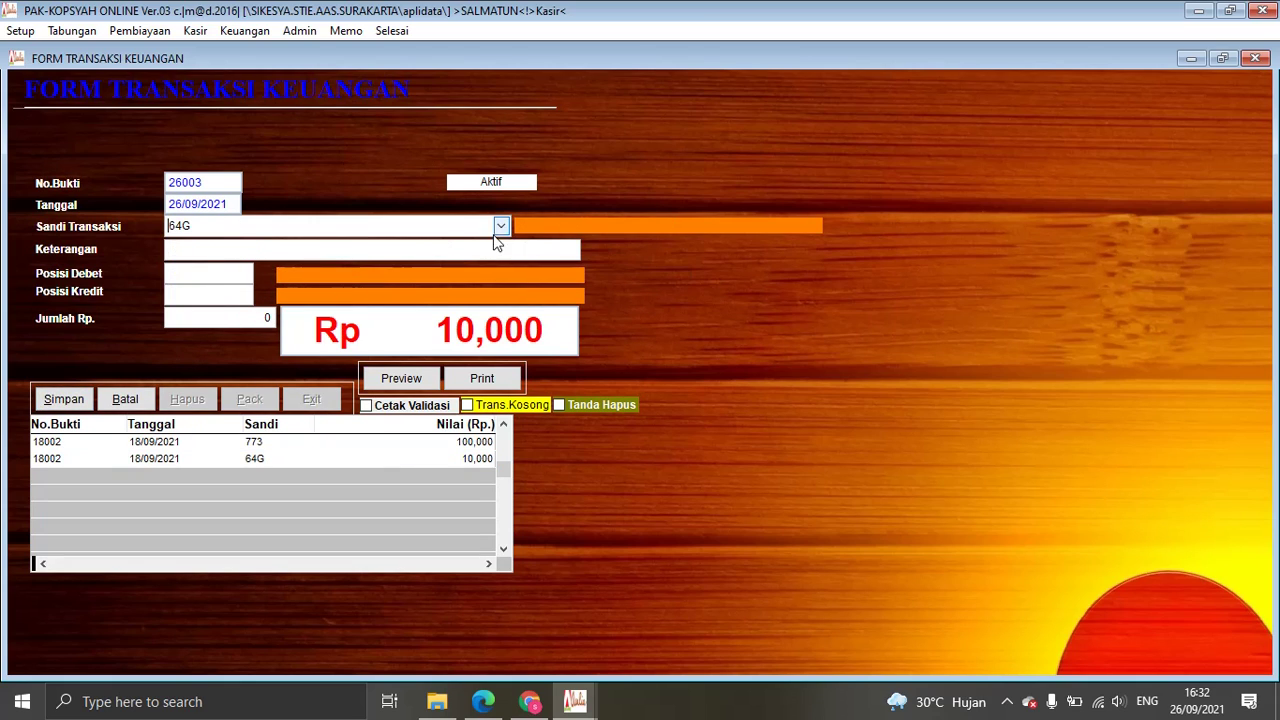
left_click(501, 226)
left_click(524, 343)
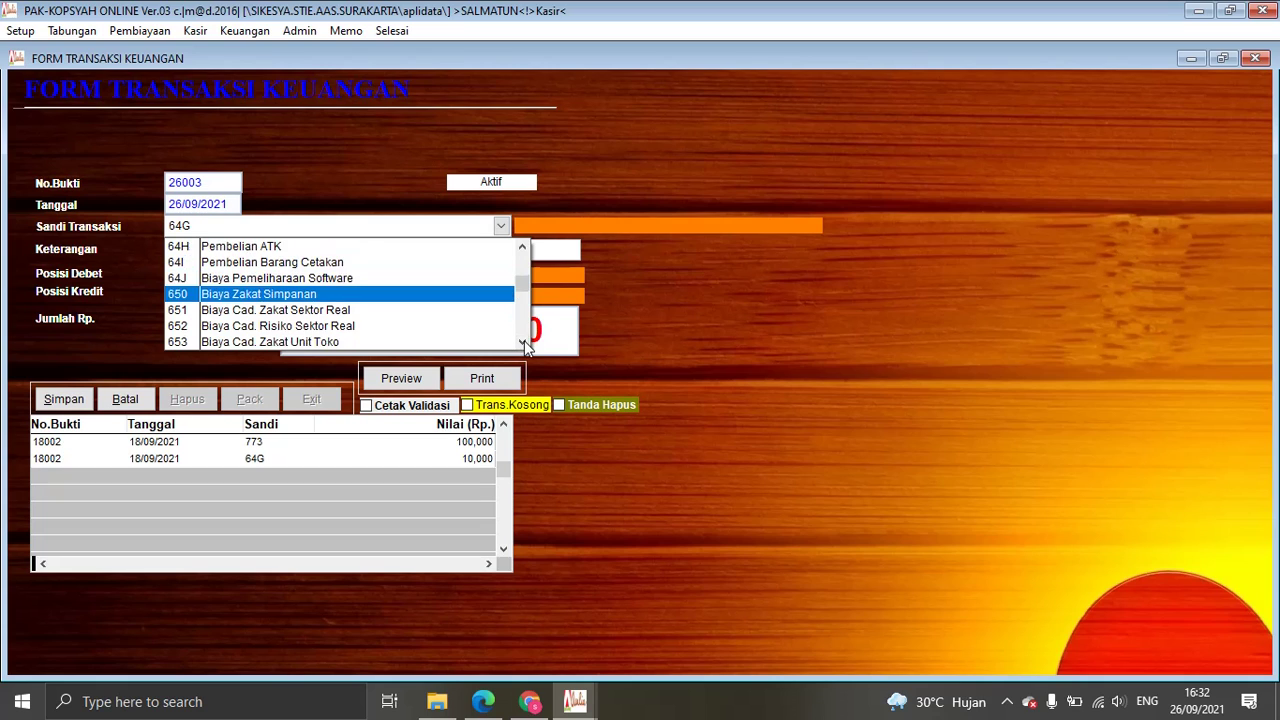
left_click(524, 343)
left_click_drag(524, 343, 524, 343)
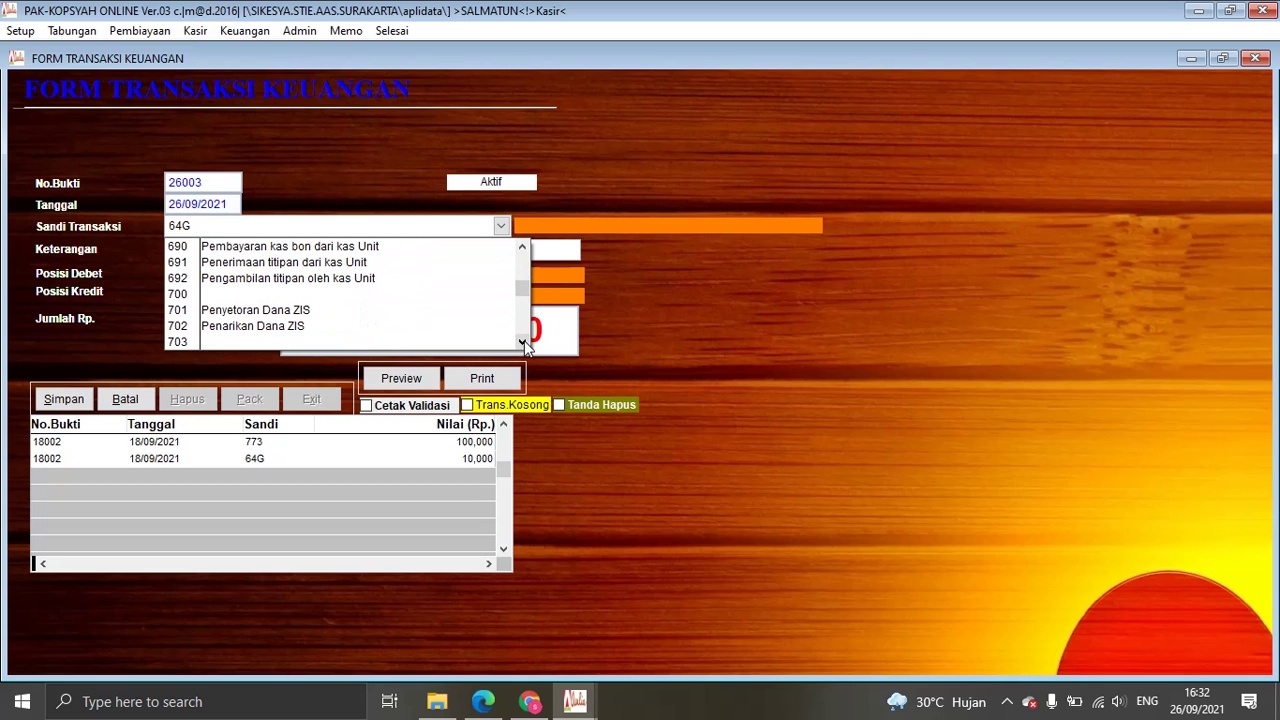
left_click(524, 250)
left_click(524, 250)
left_click_drag(524, 250, 524, 252)
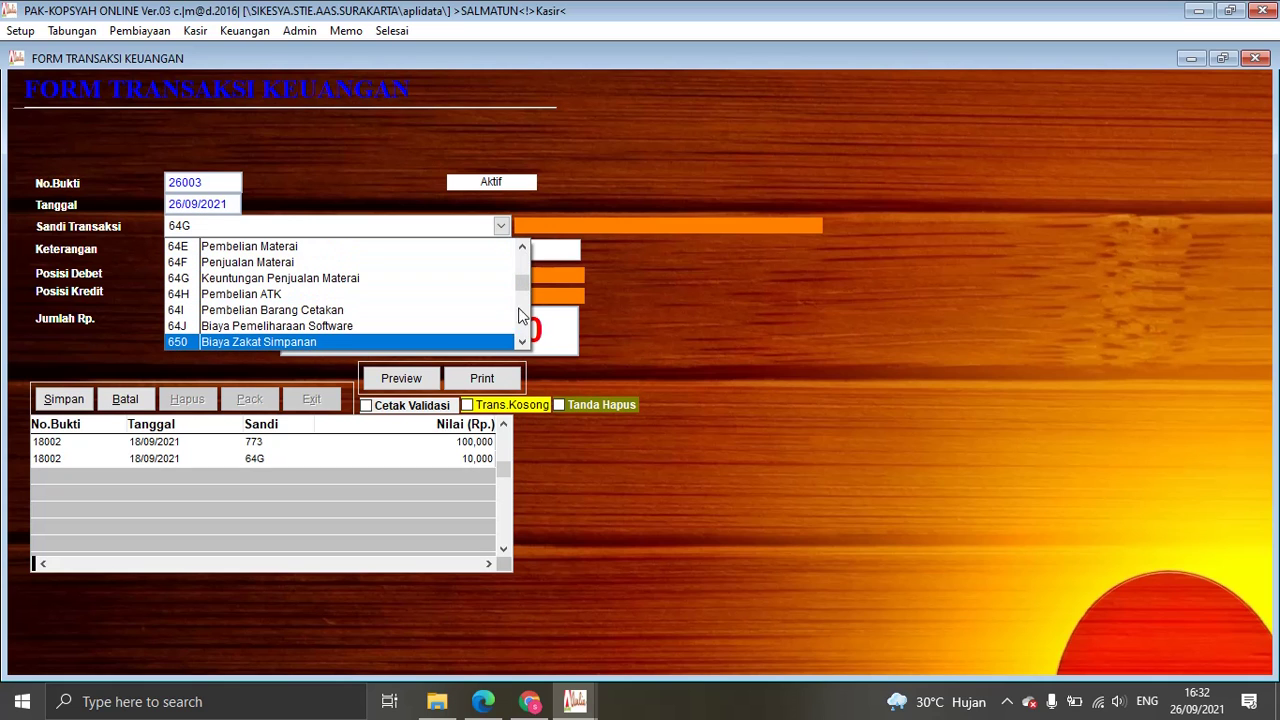
left_click_drag(522, 341, 523, 341)
left_click_drag(525, 251, 525, 251)
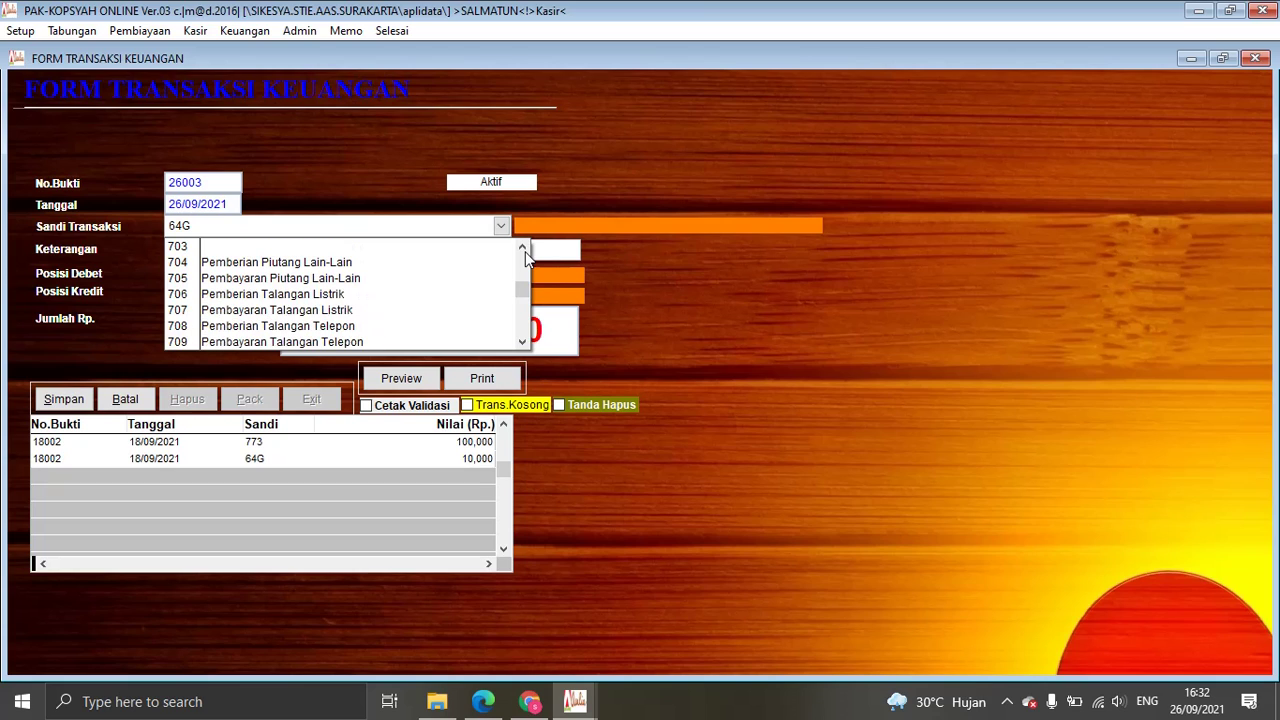
left_click(287, 294)
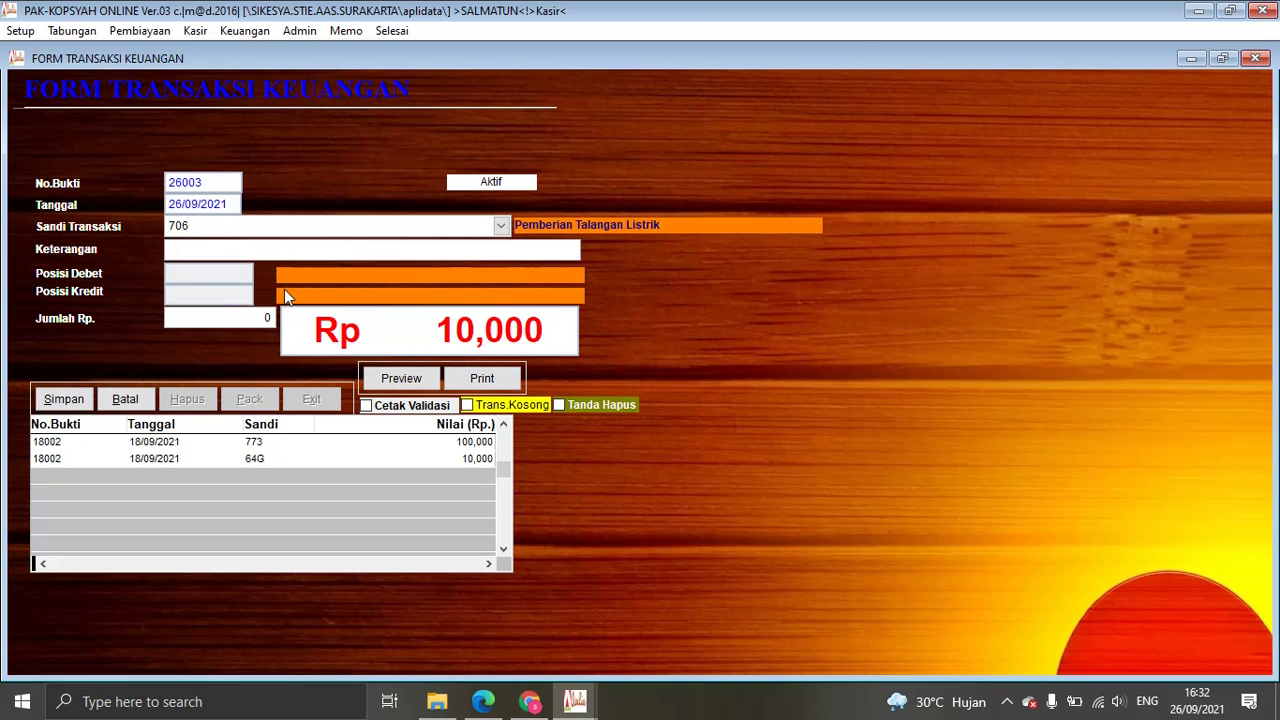
Step: Fill in the new transaction's Keterangan with "pemberian talangan listrik" followed by the recipient's name
left_click(196, 249)
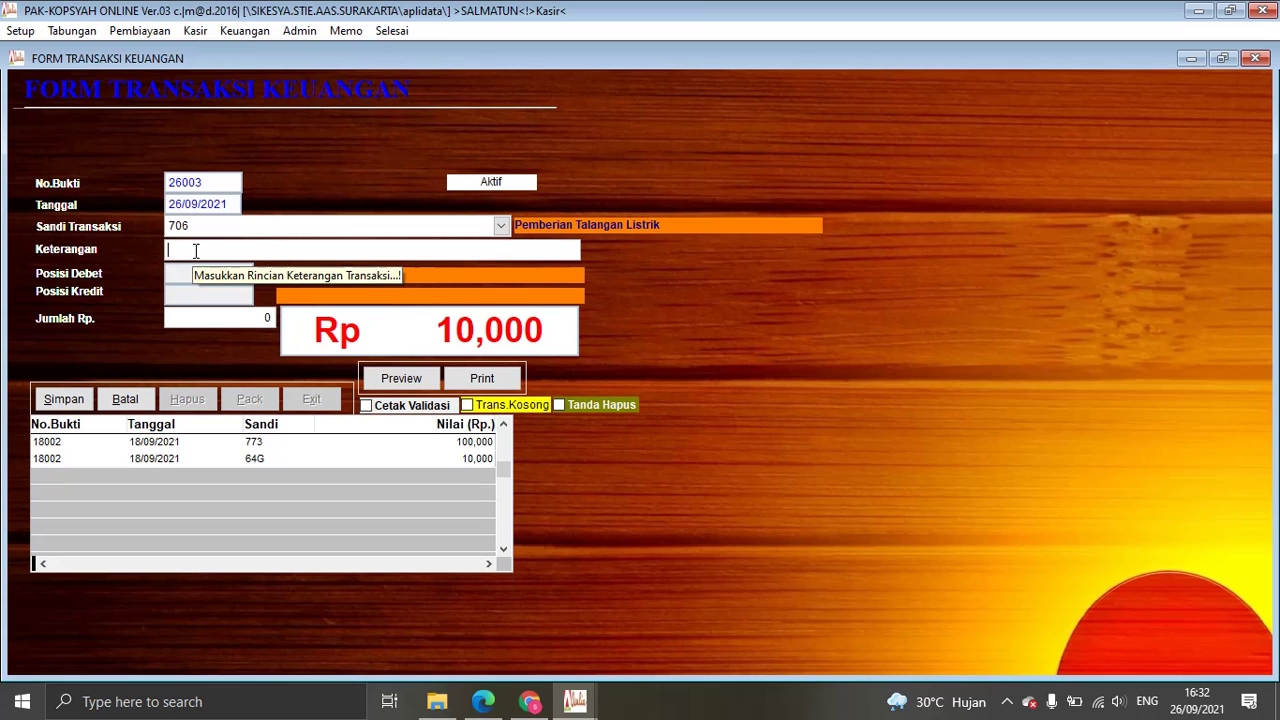
type("pembe")
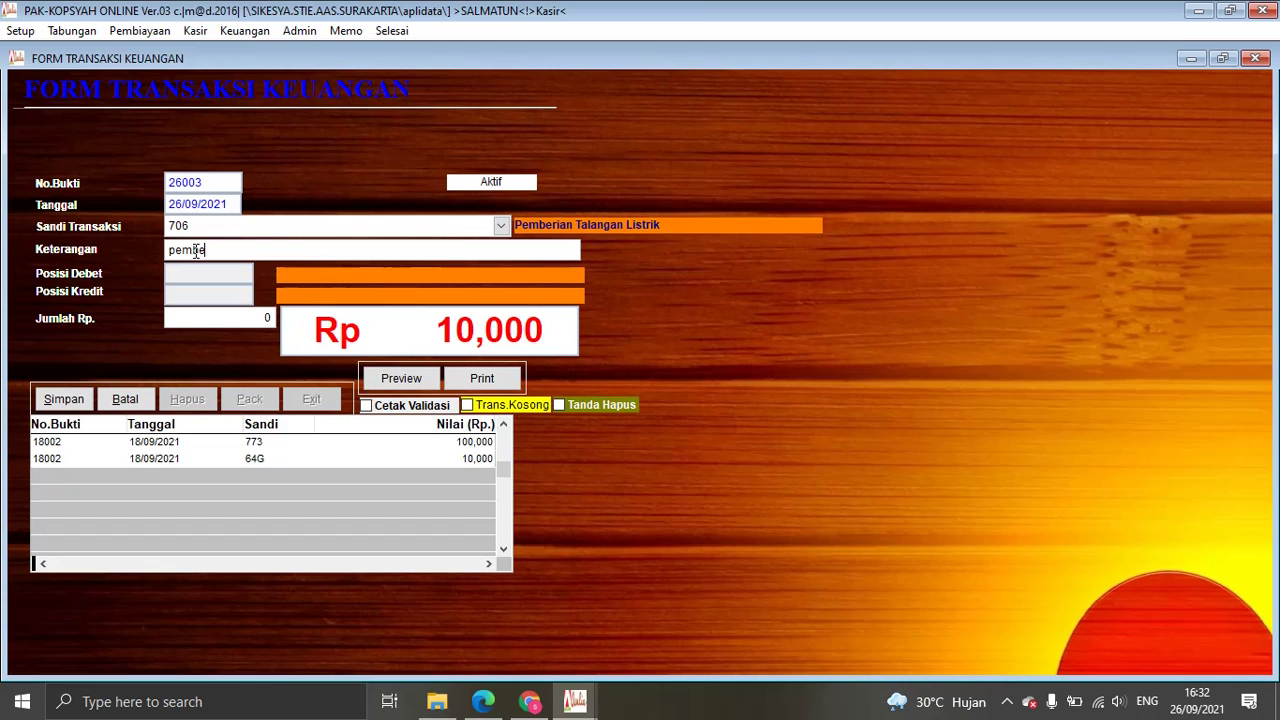
type("rian talangan listrik S")
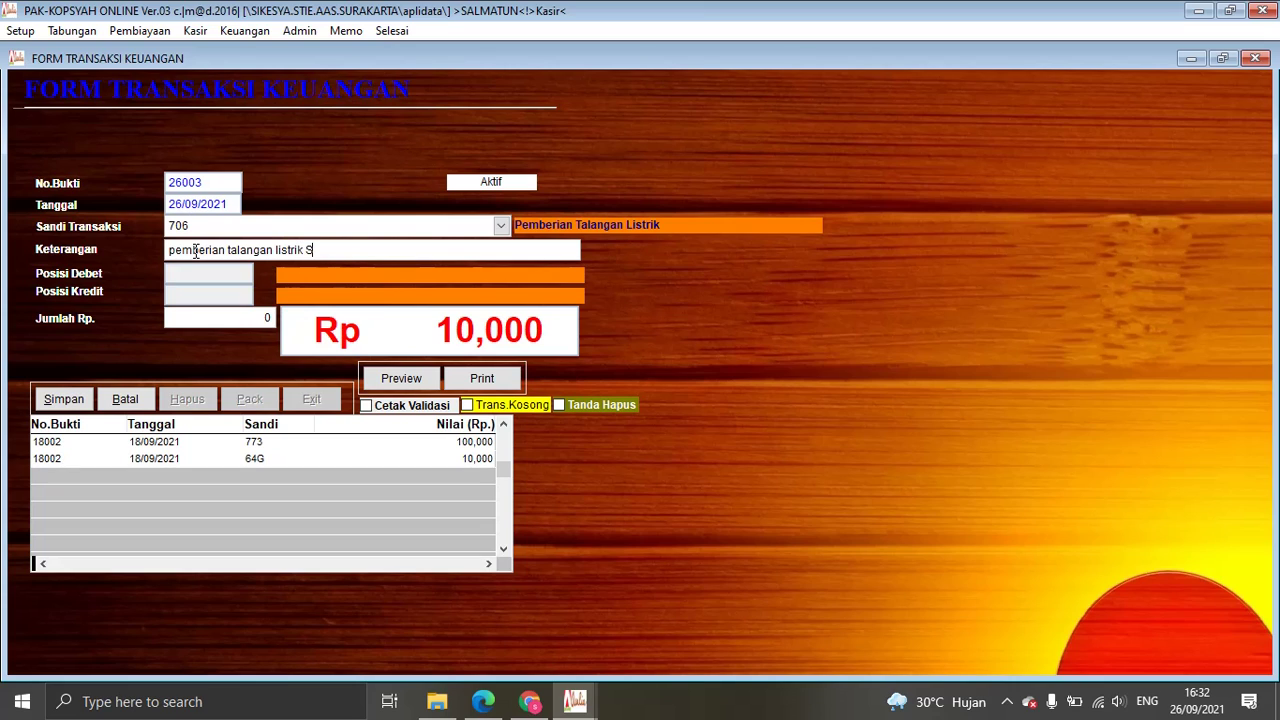
type("almatun")
Step: Set the new transaction's Jumlah Rp. to 500,000 and save the record
left_click_drag(177, 319, 280, 318)
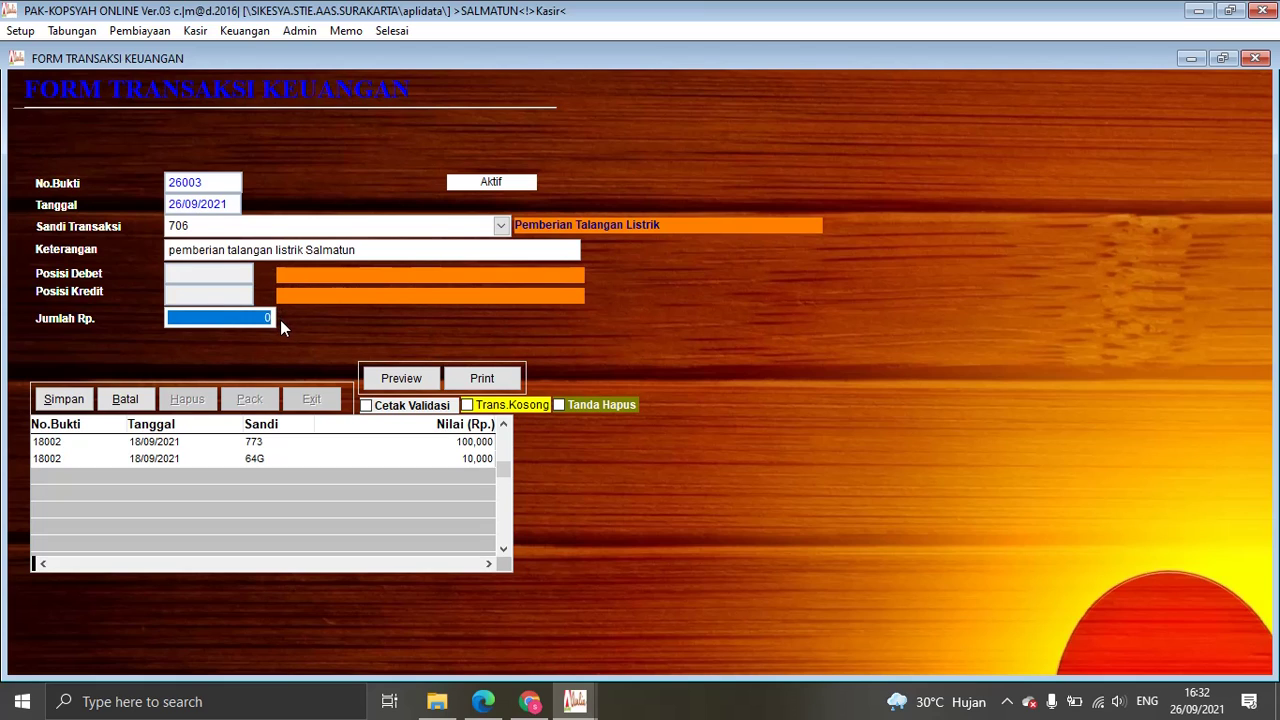
type("500,0")
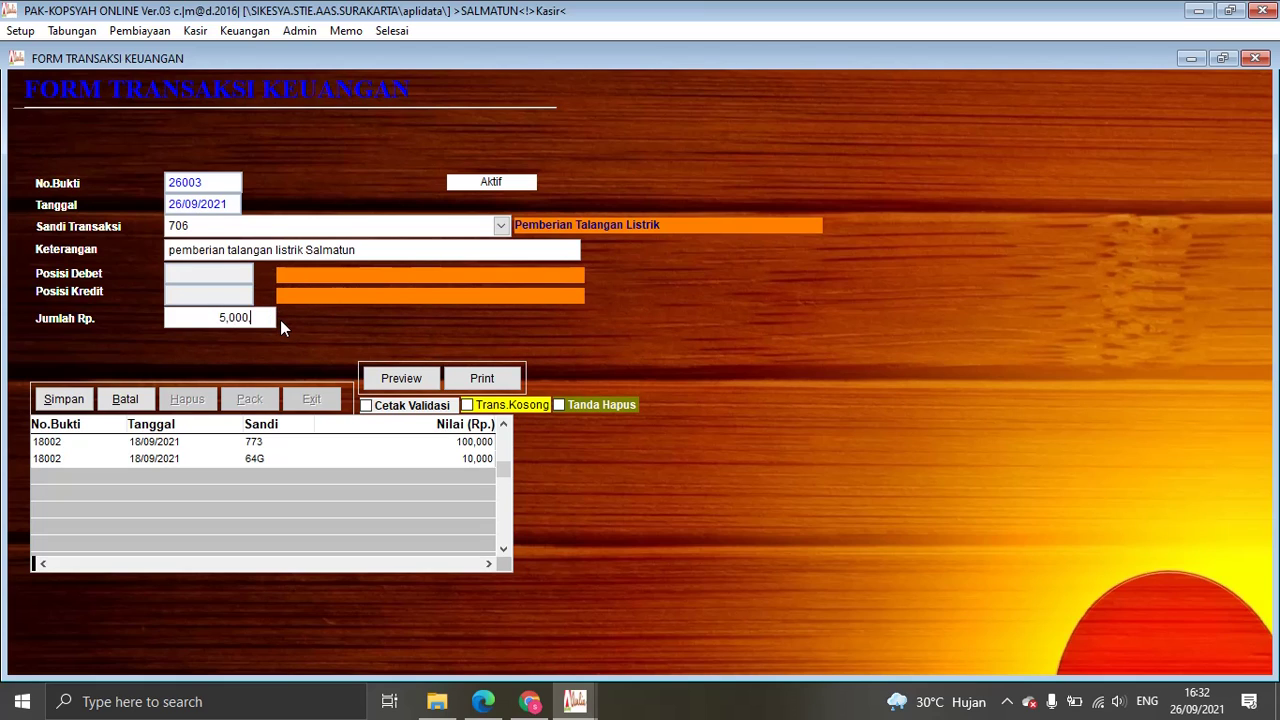
type("00")
key("Return")
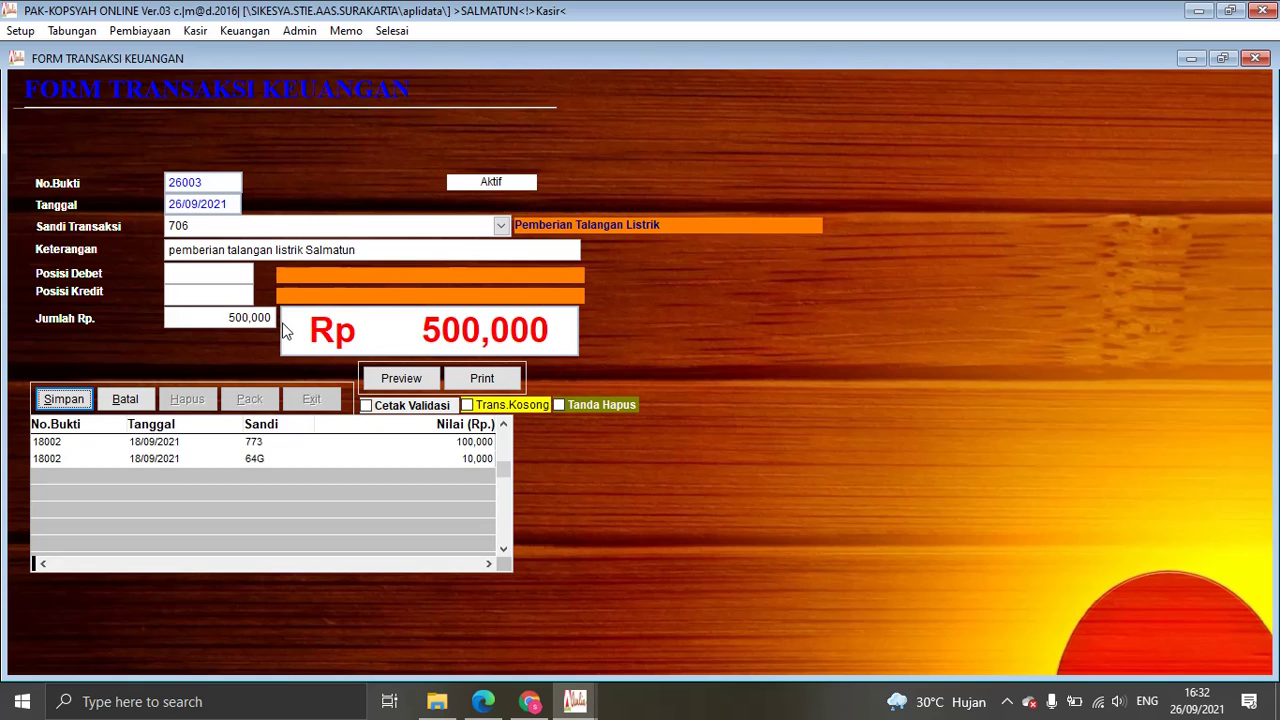
left_click(64, 400)
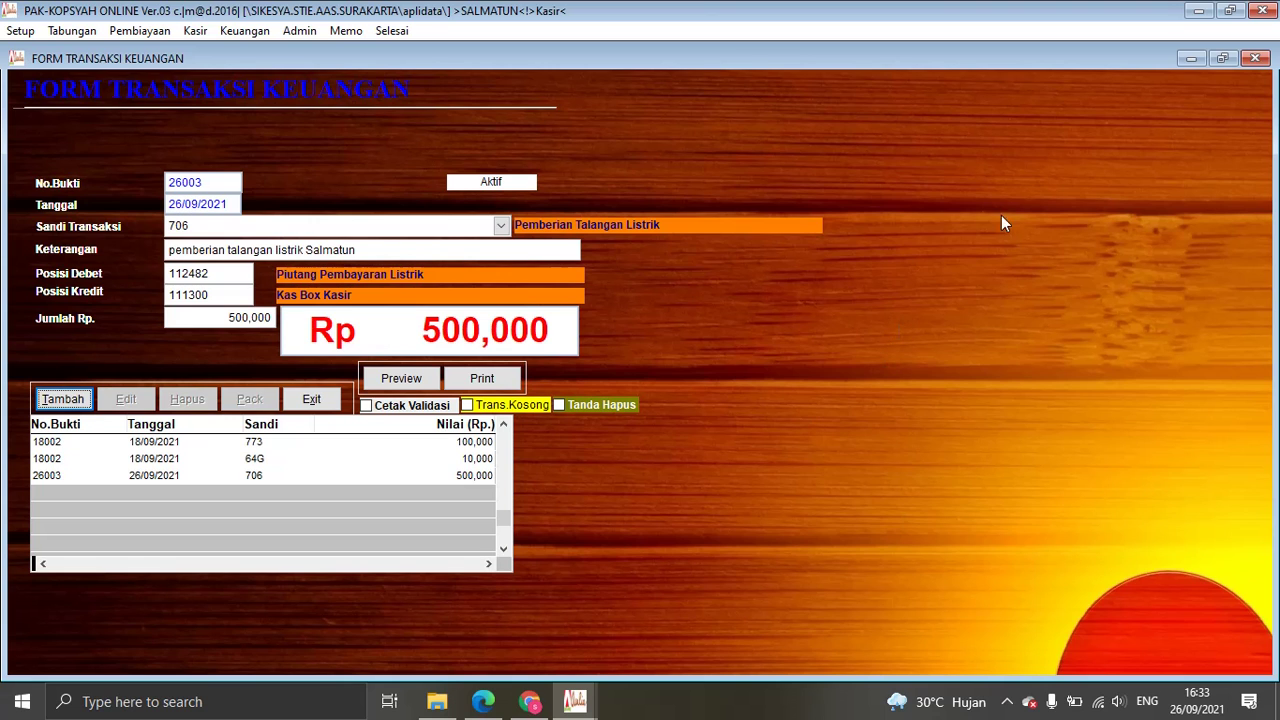
Step: Reload the Transaksi Keuangan form in the cashier and admin sessions, compare the code 706 record and available controls, and close both forms
left_click(1257, 57)
mouse_move(333, 68)
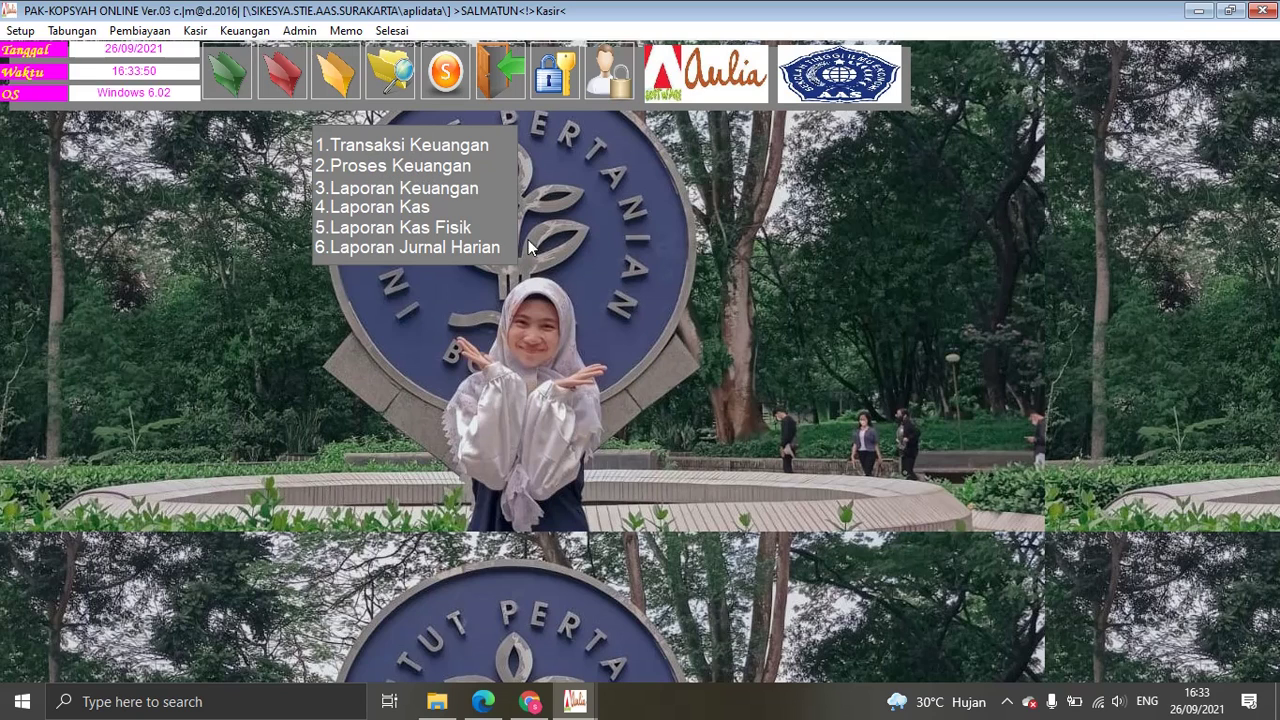
left_click(382, 146)
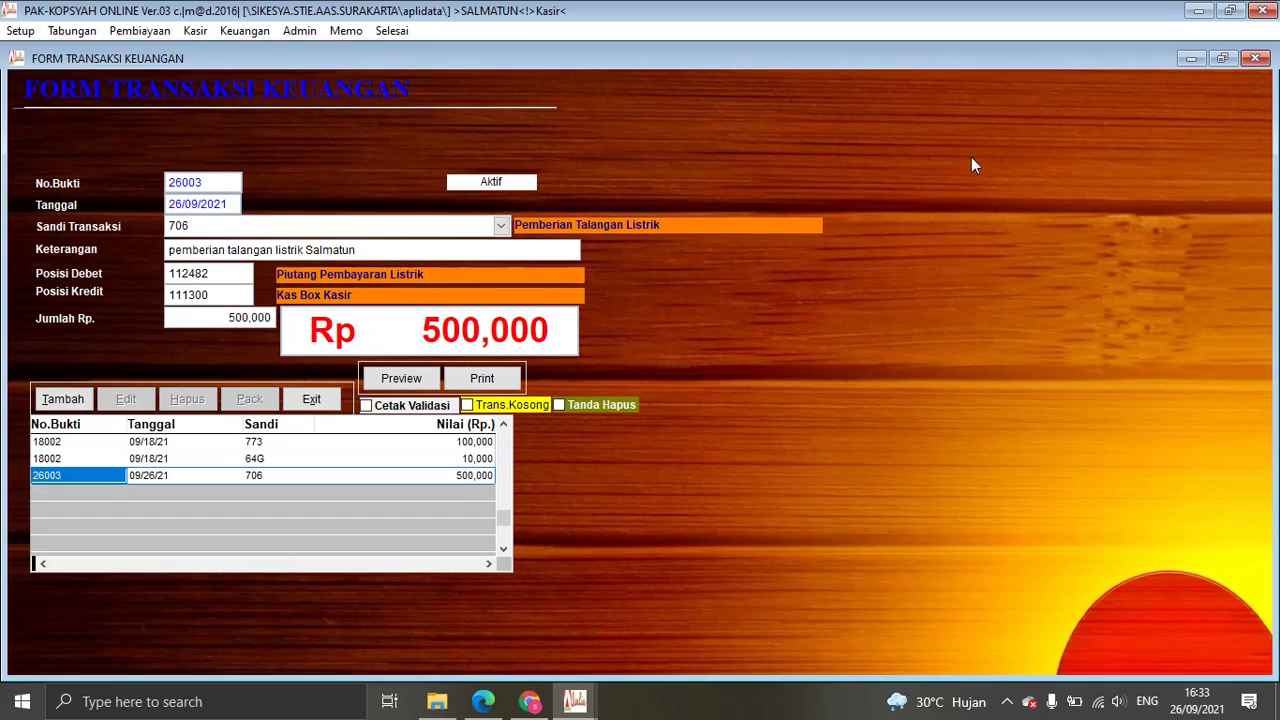
left_click(1258, 60)
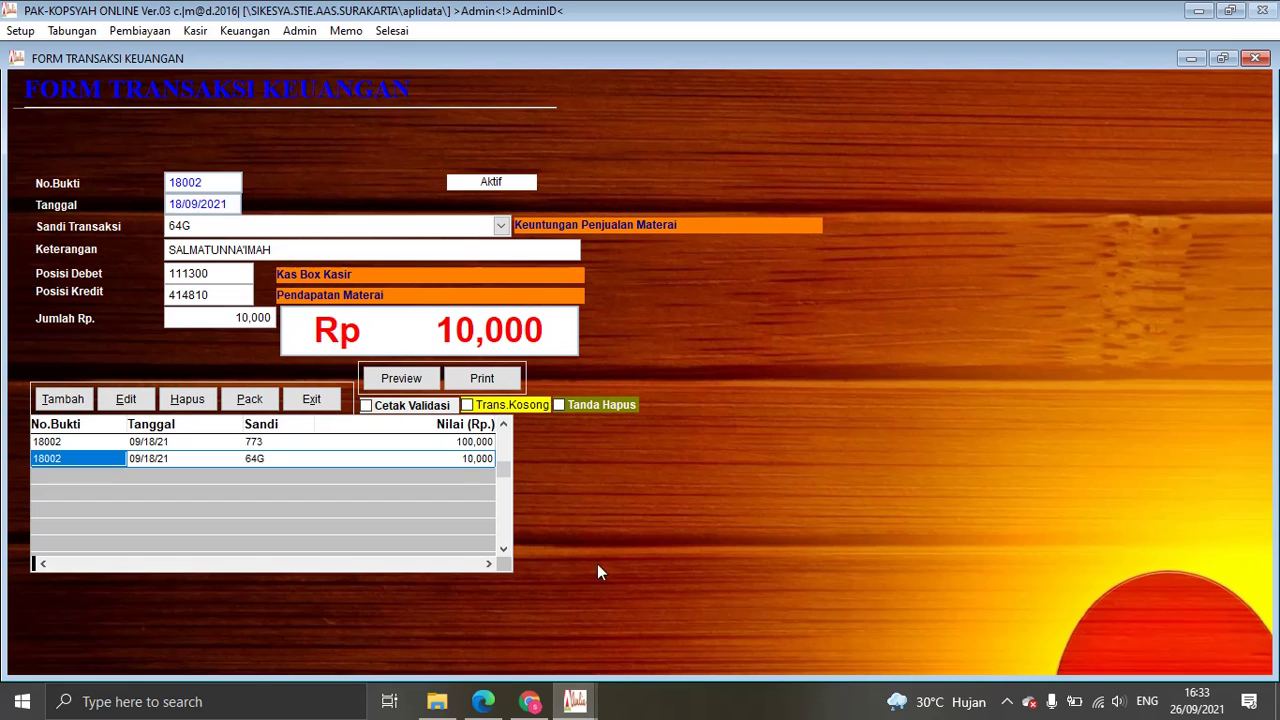
left_click(1260, 62)
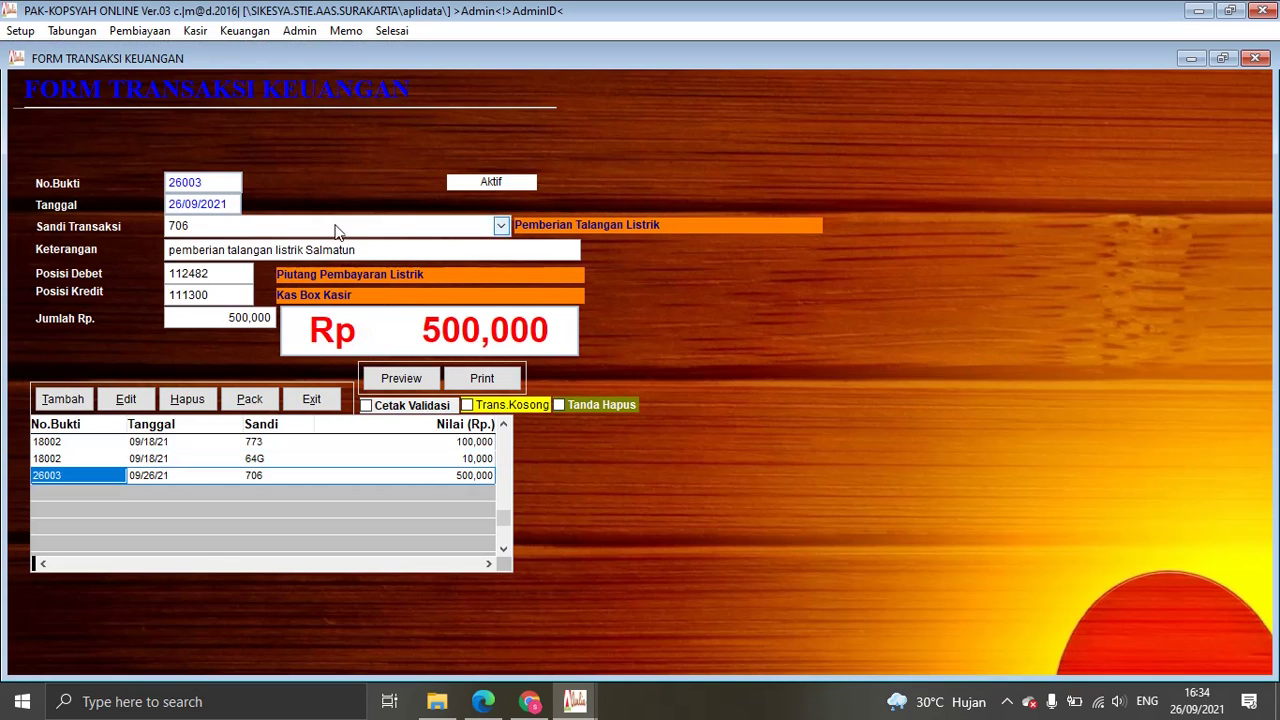
left_click(1260, 62)
Step: Run Proses Data Keuangan from the Proses Keuangan form in the admin session and close the form
mouse_move(343, 85)
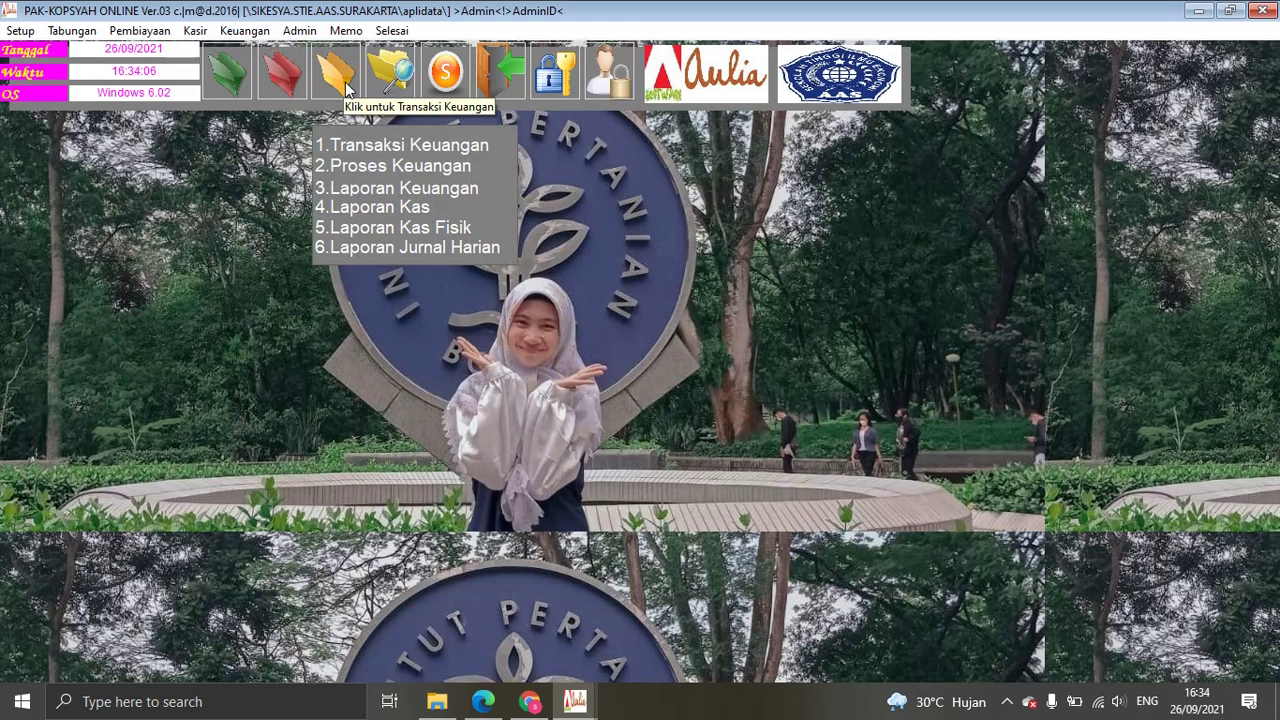
left_click(357, 168)
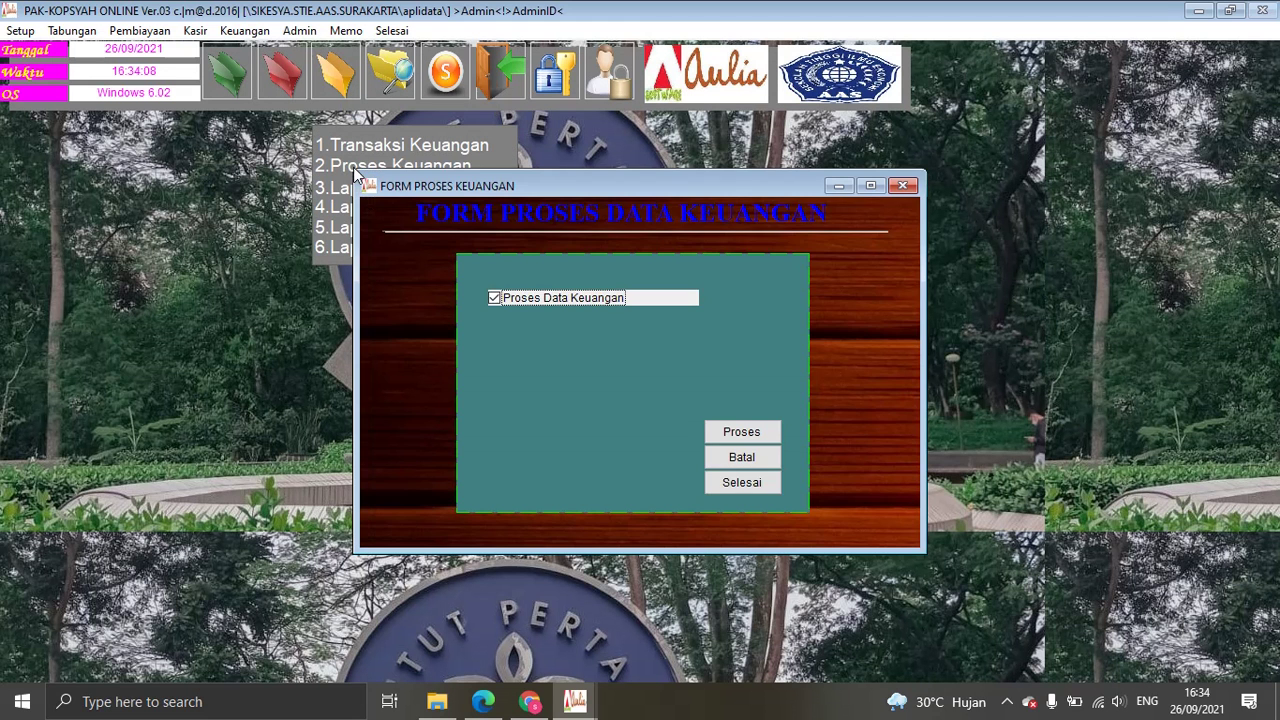
left_click(741, 433)
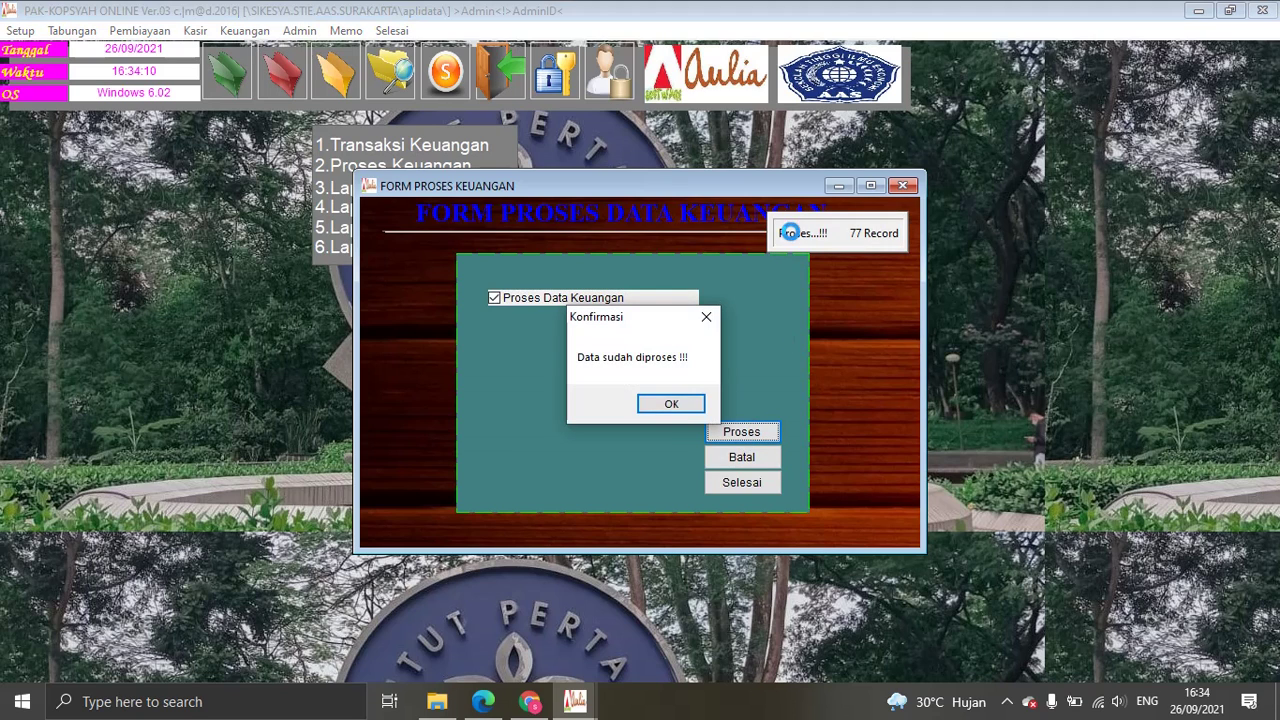
left_click(680, 404)
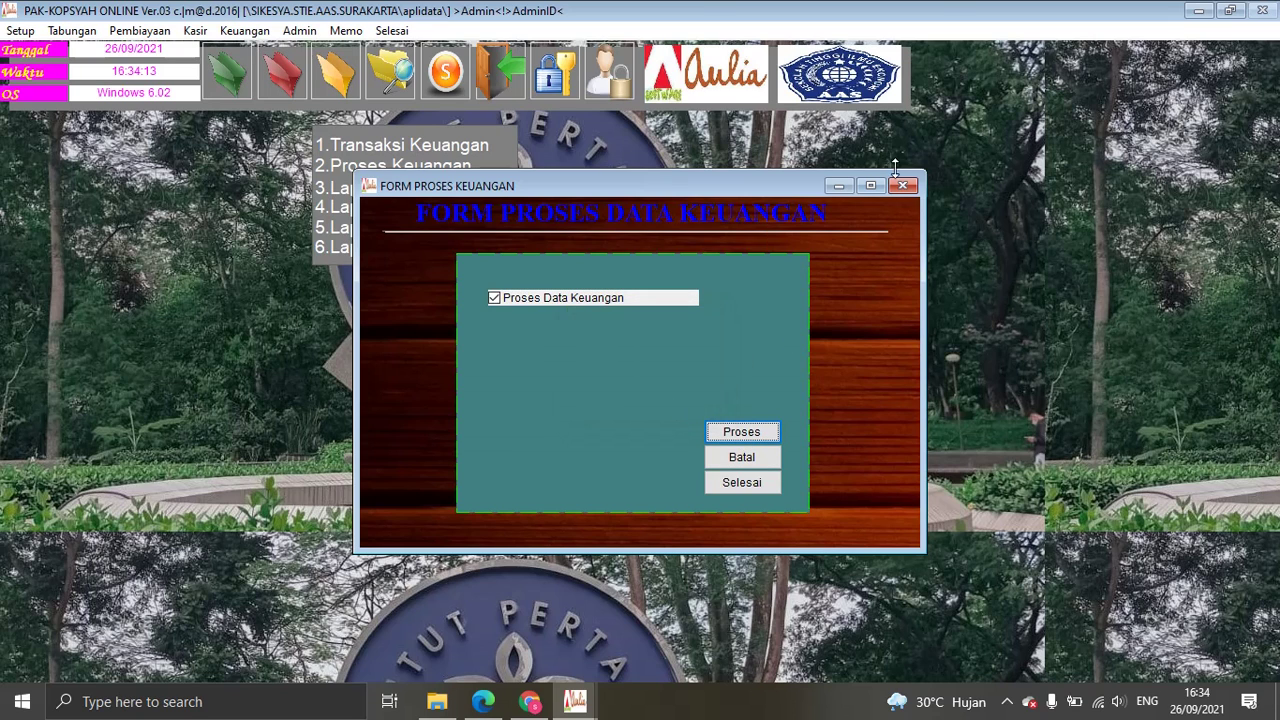
left_click(757, 484)
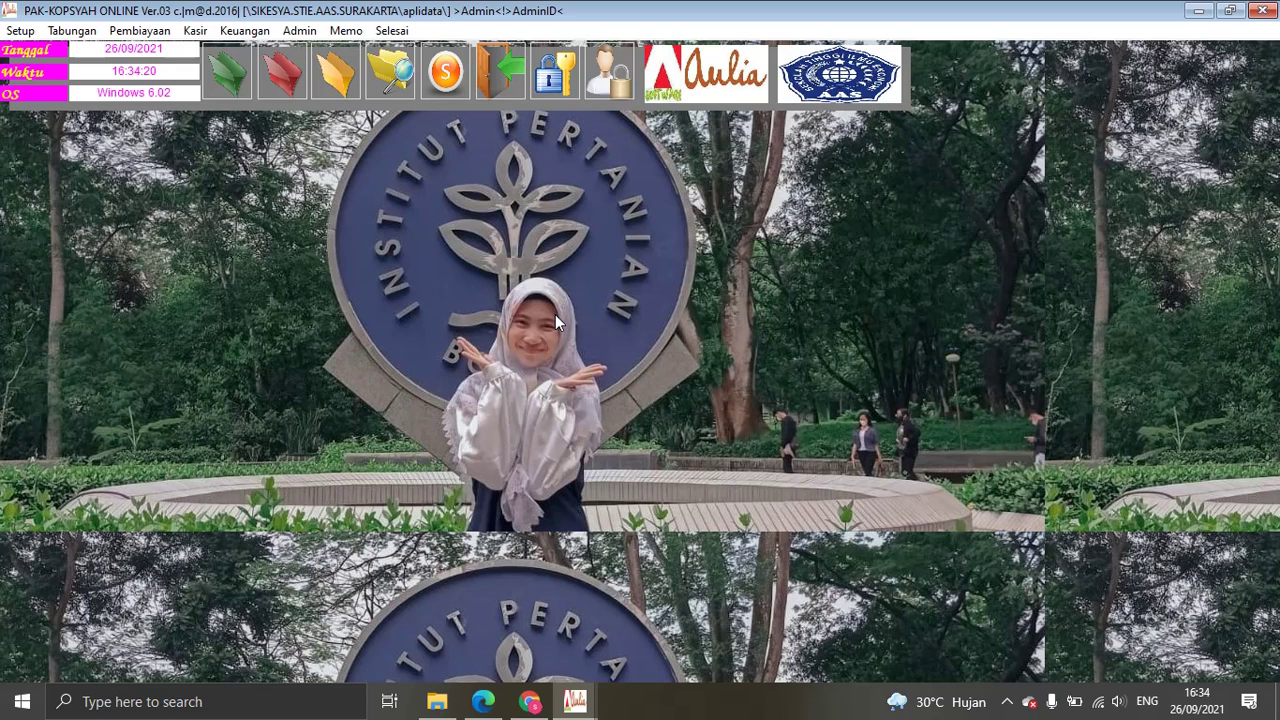
Step: Open the Laporan Keuangan form in the admin session and preview the Neraca Saldo Non Multi Currency report
left_click(330, 72)
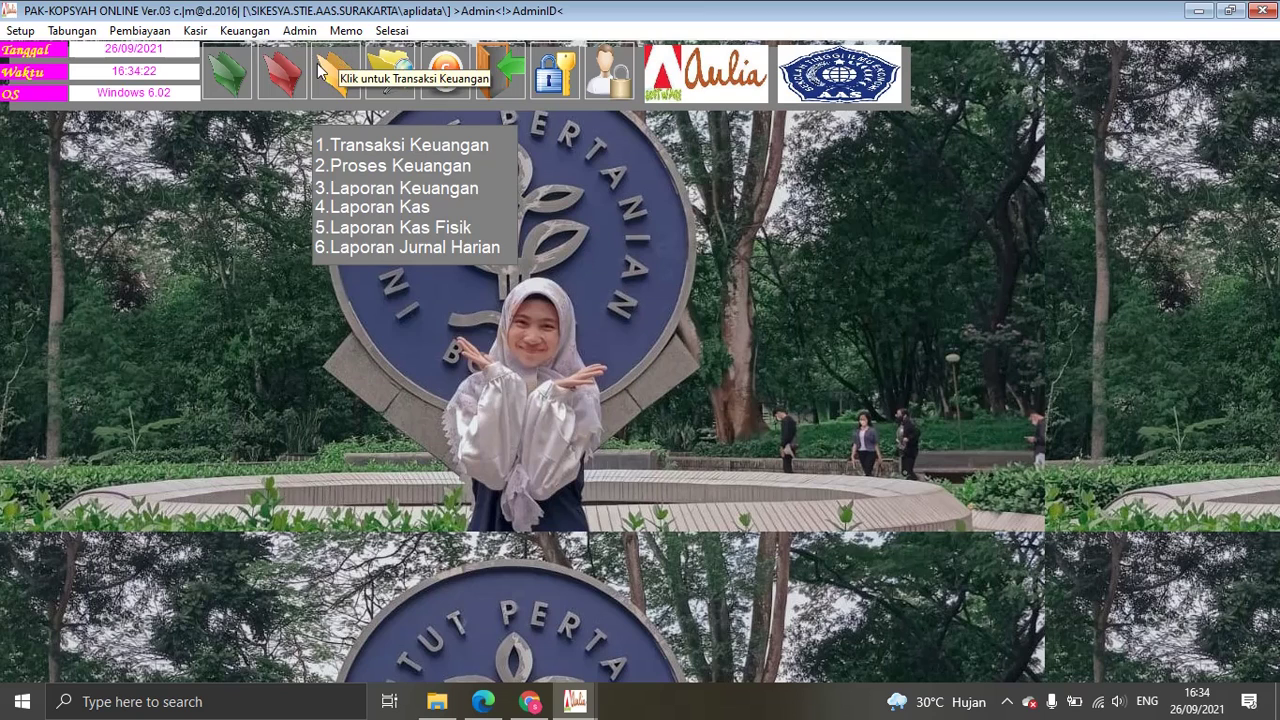
left_click(367, 188)
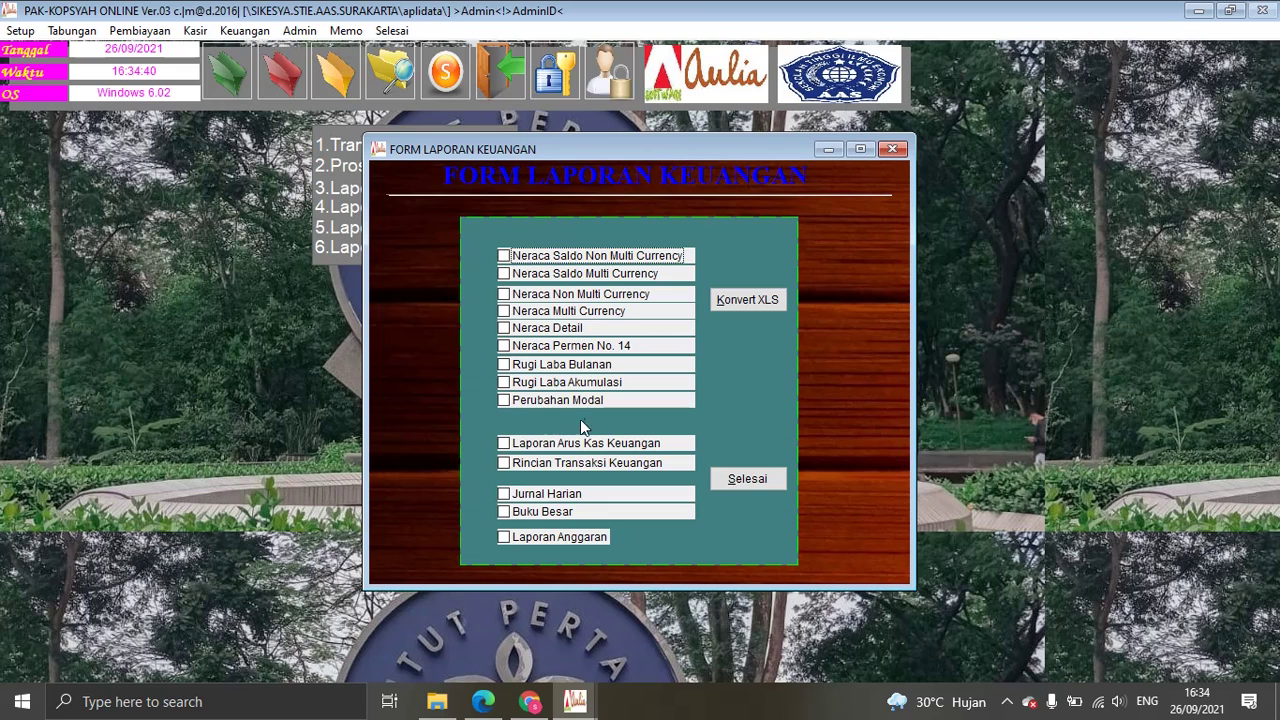
left_click(507, 257)
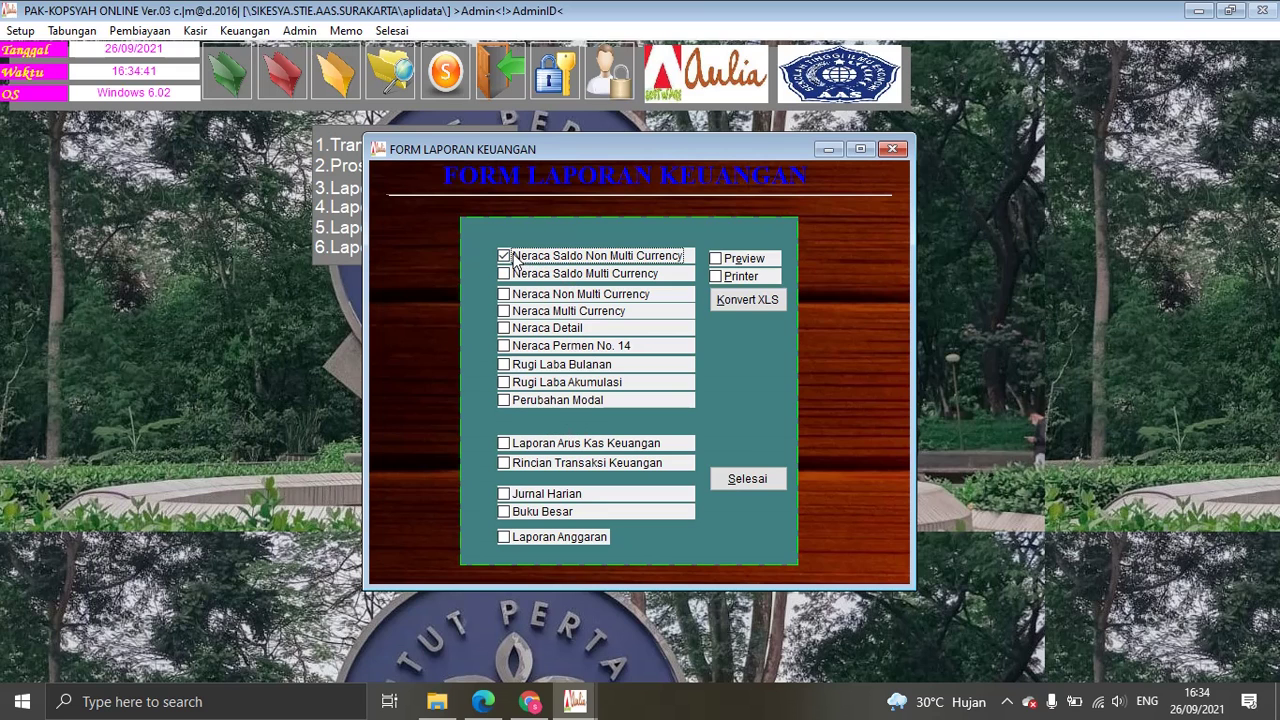
left_click(729, 260)
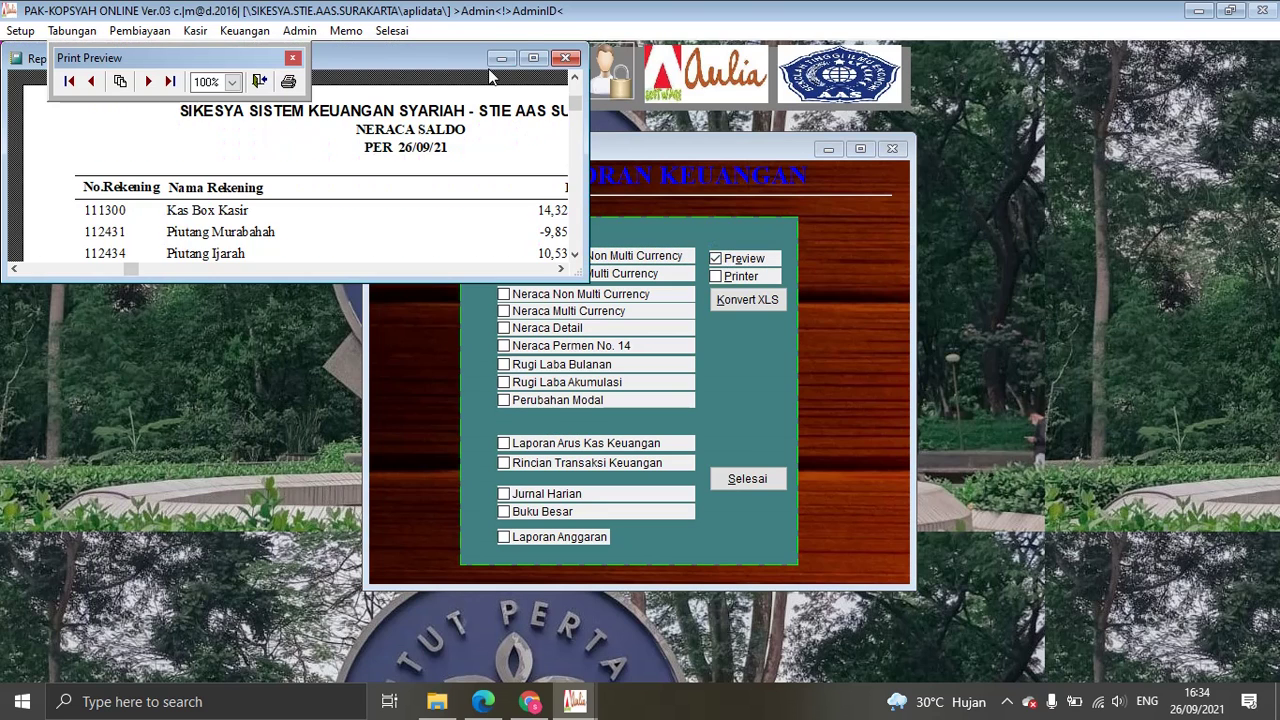
Step: Examine and close the full-size Neraca Saldo preview, and preview the Neraca Detail report through to its Aktiva and Pasiva totals
left_click(534, 58)
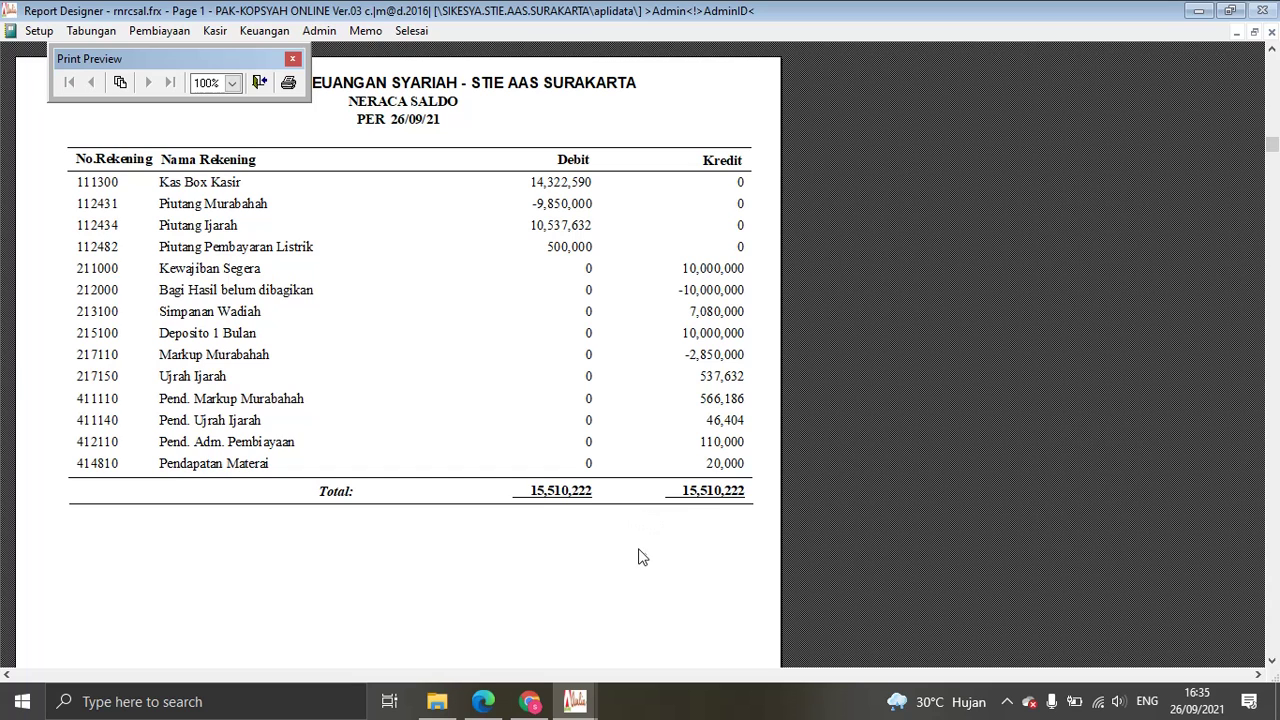
left_click(1270, 32)
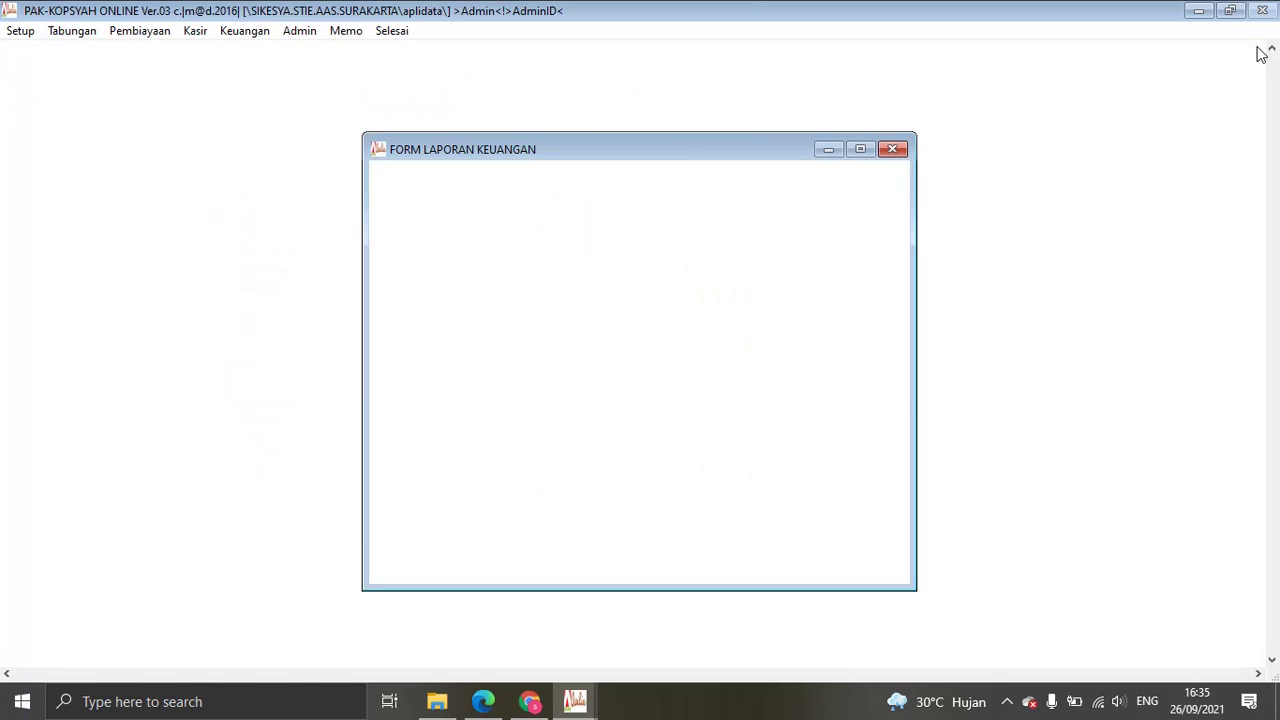
left_click(548, 328)
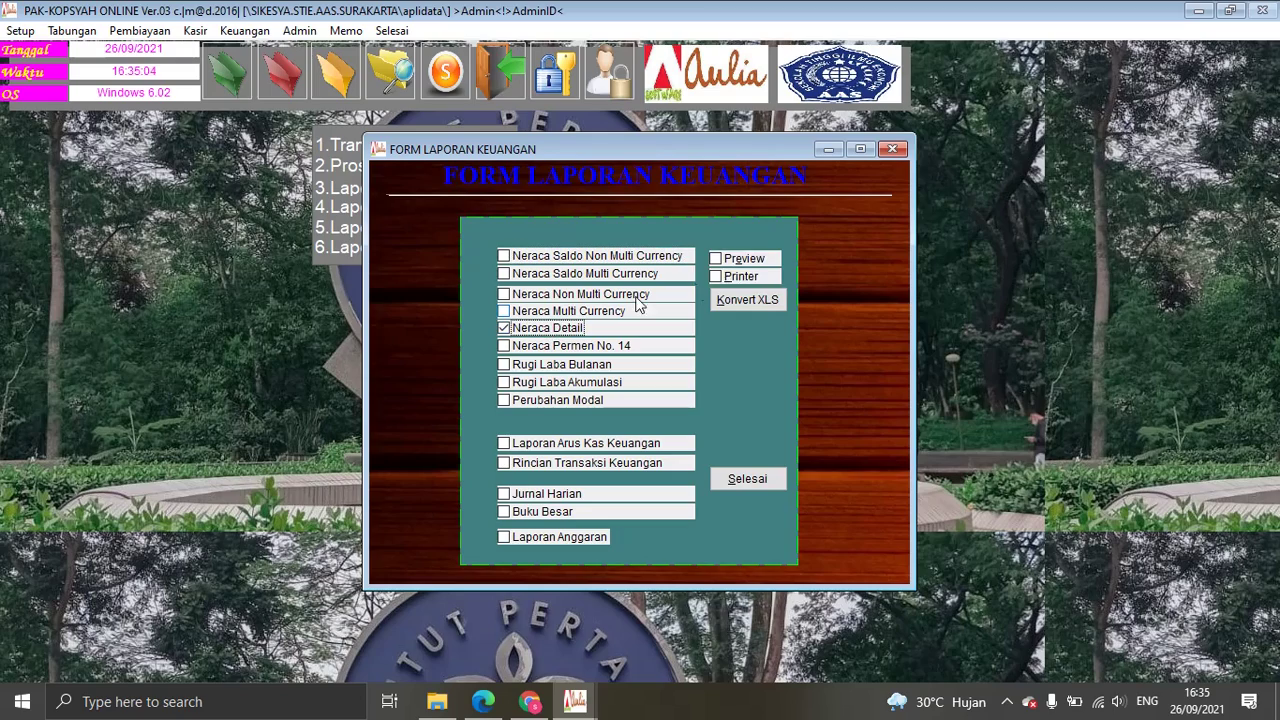
left_click(716, 258)
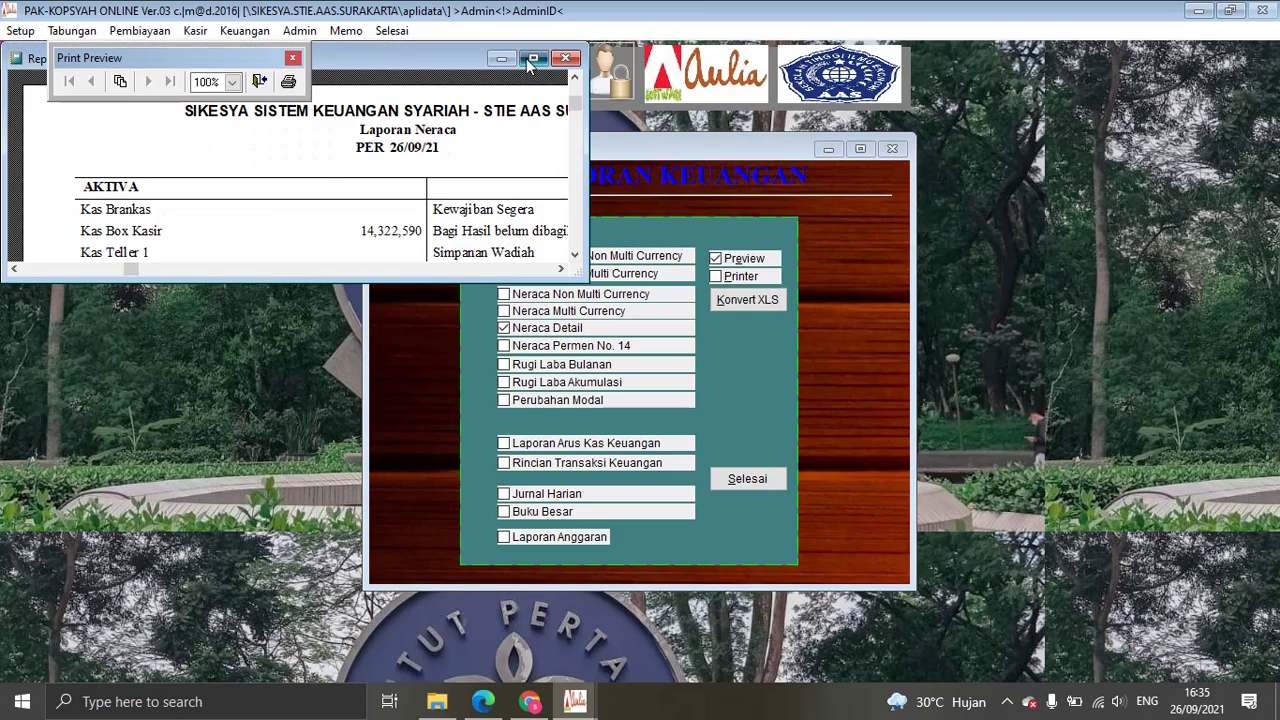
left_click(530, 59)
scroll(673, 360, "down", 3)
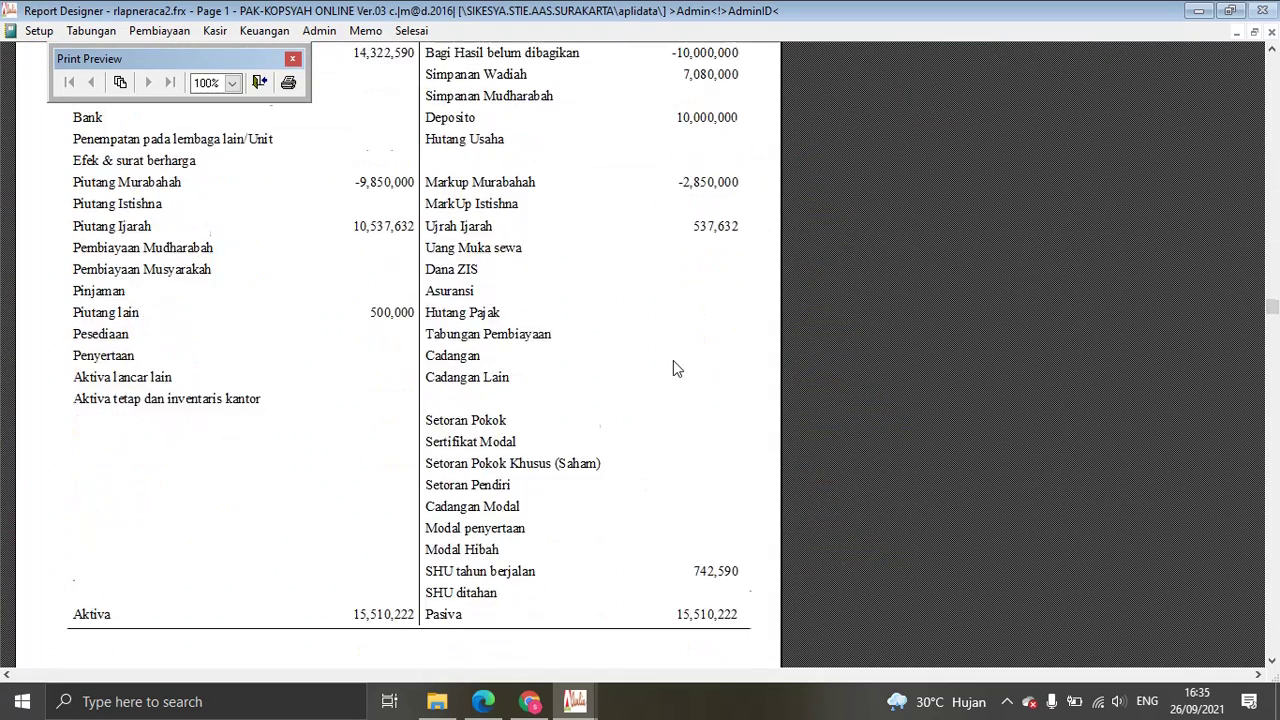
scroll(673, 368, "up", 5)
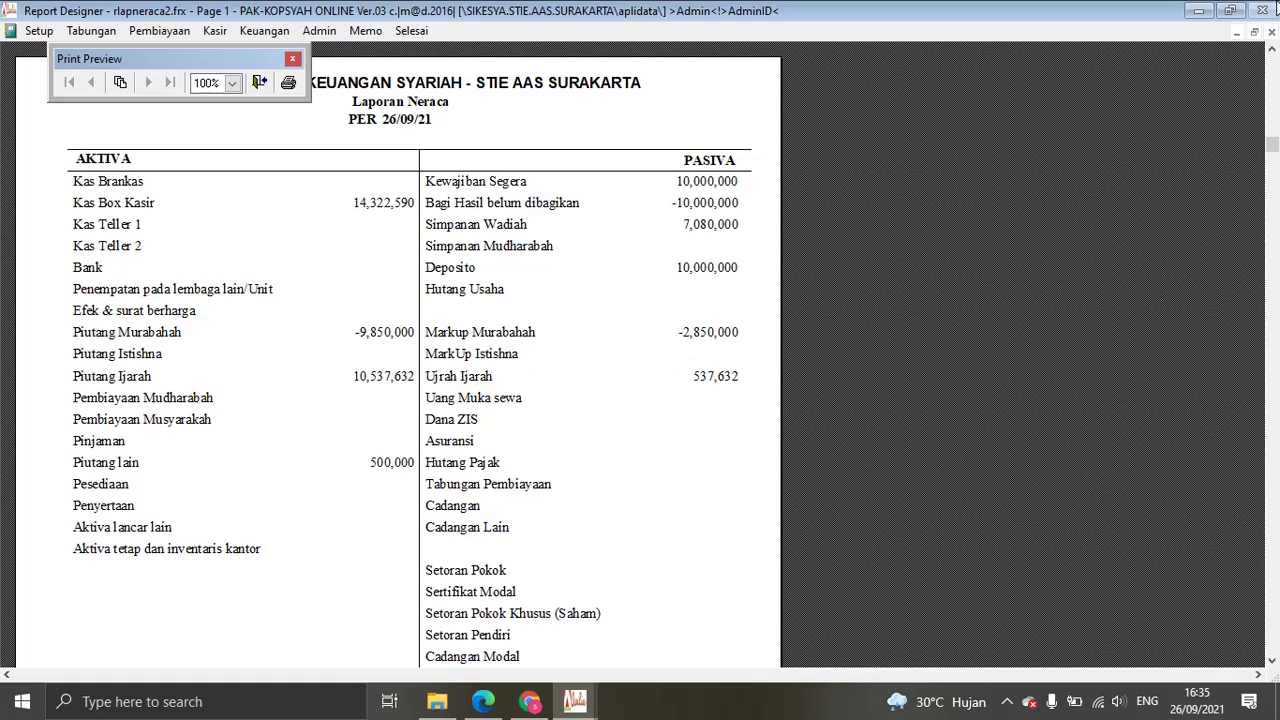
left_click(1271, 32)
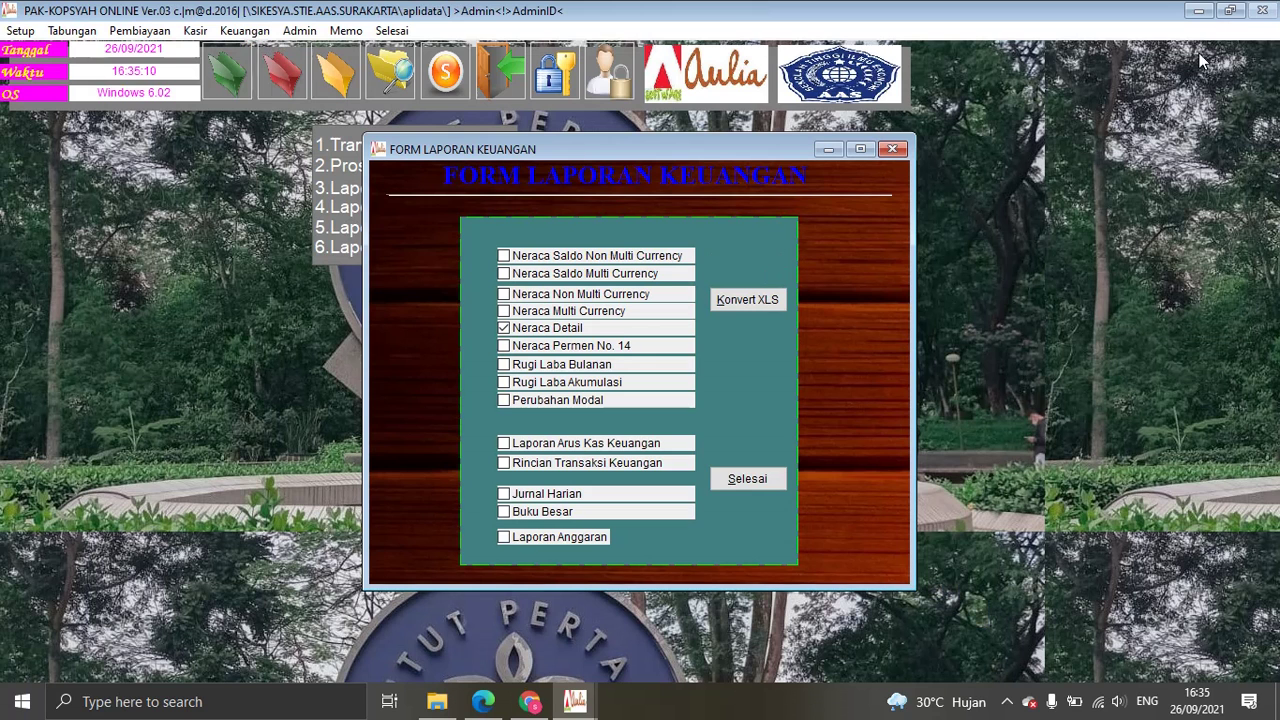
Step: Preview the Neraca Permen No. 14 report through to its Jumlah Aktiva and Jumlah Pasiva totals, and close the open report previews
left_click(558, 348)
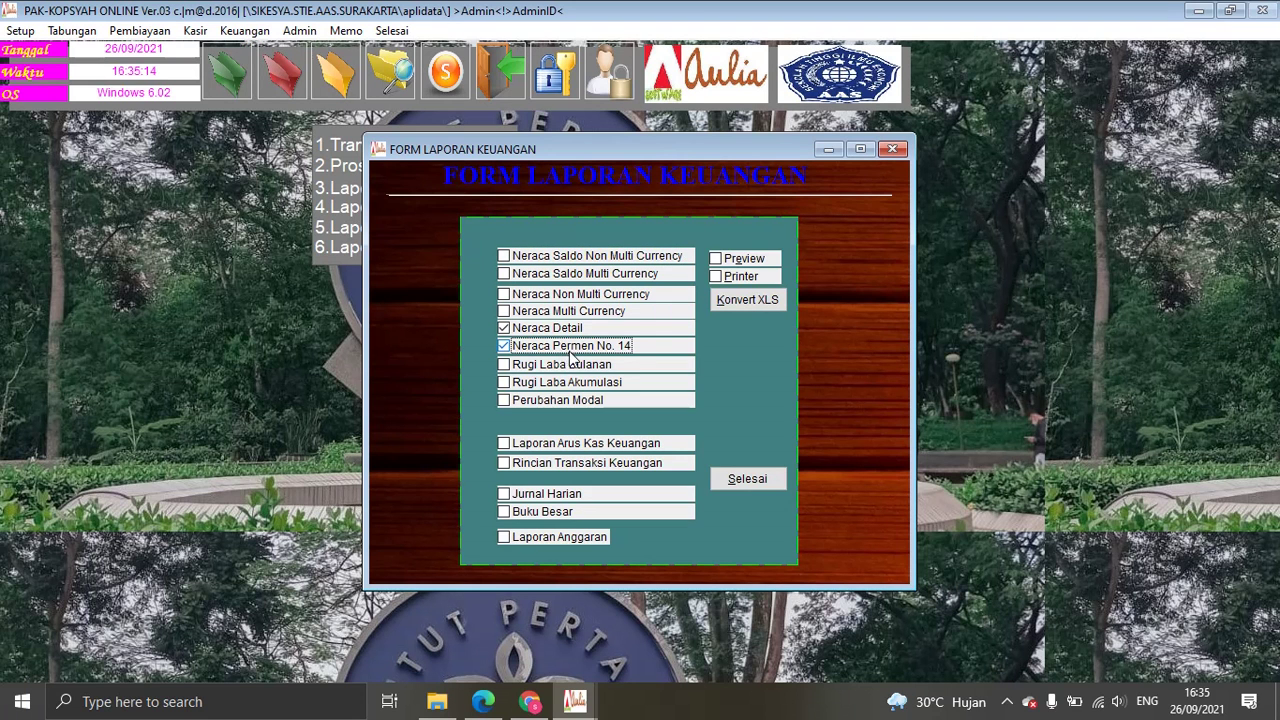
left_click(739, 261)
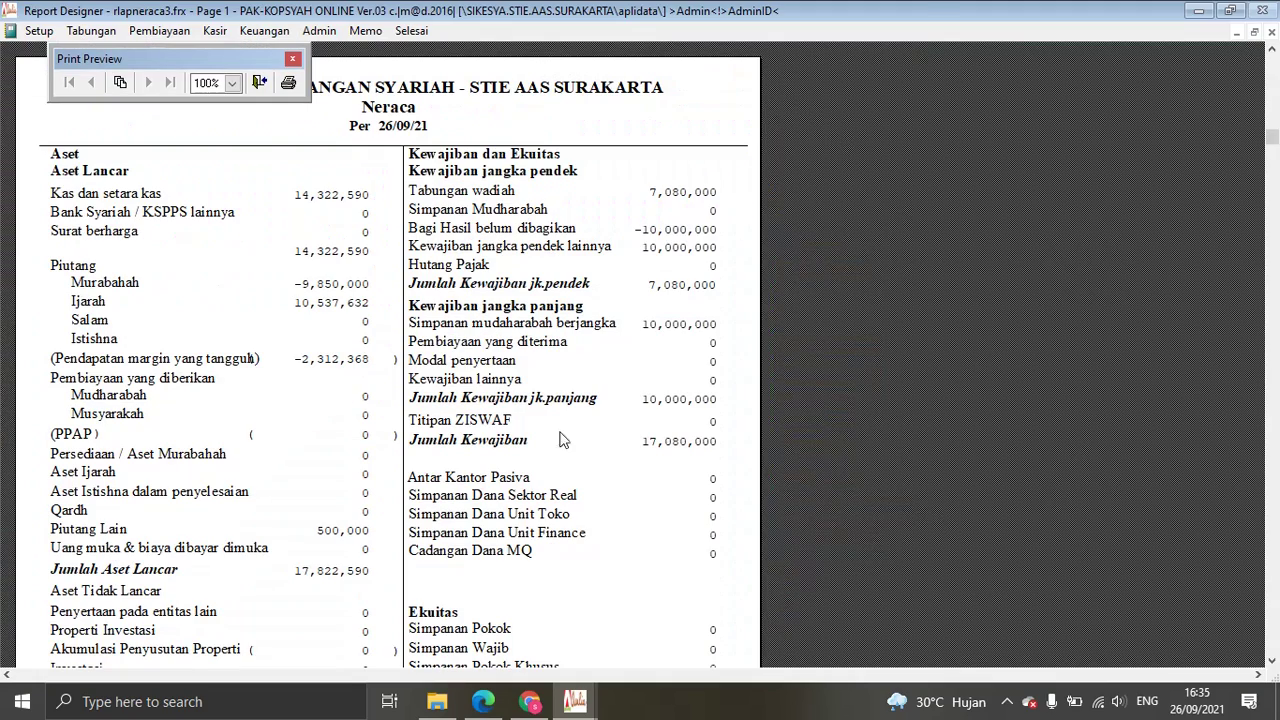
scroll(563, 440, "down", 5)
scroll(566, 473, "down", 6)
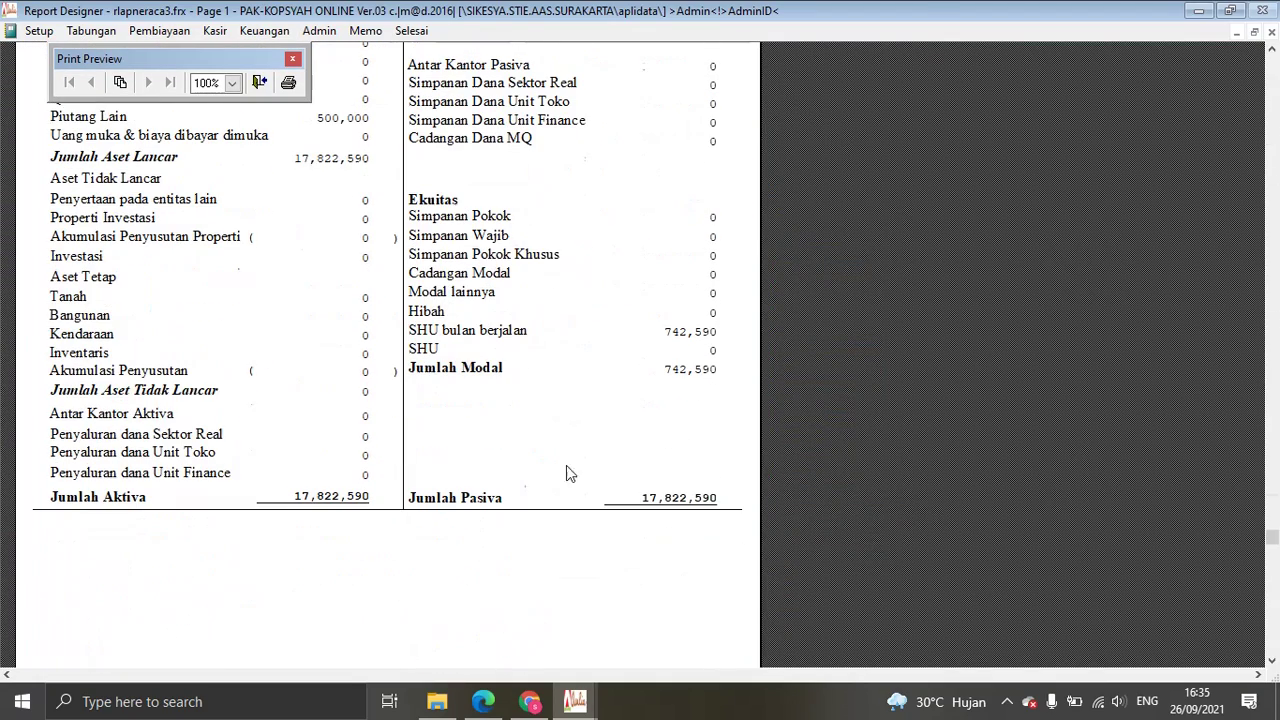
left_click(1272, 32)
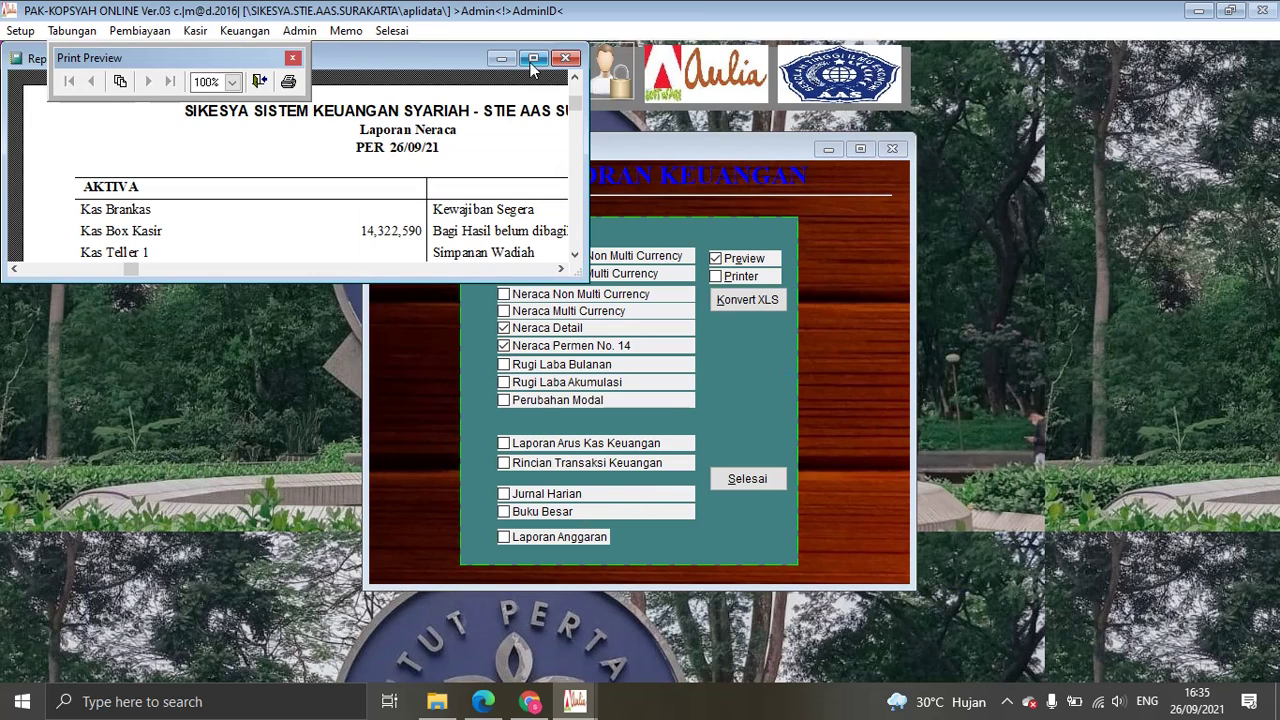
left_click(565, 58)
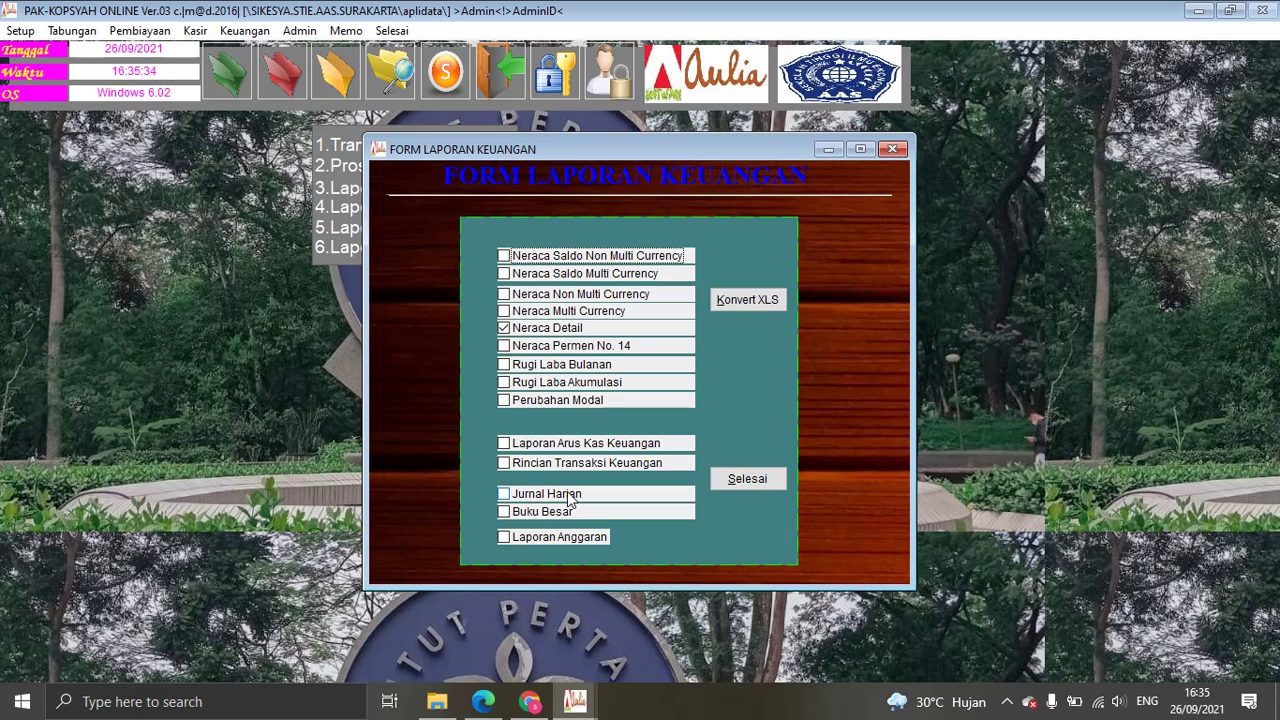
Step: Preview the Neraca Saldo Non Multi Currency report again at full size, examine the account balances, and close it
left_click(505, 257)
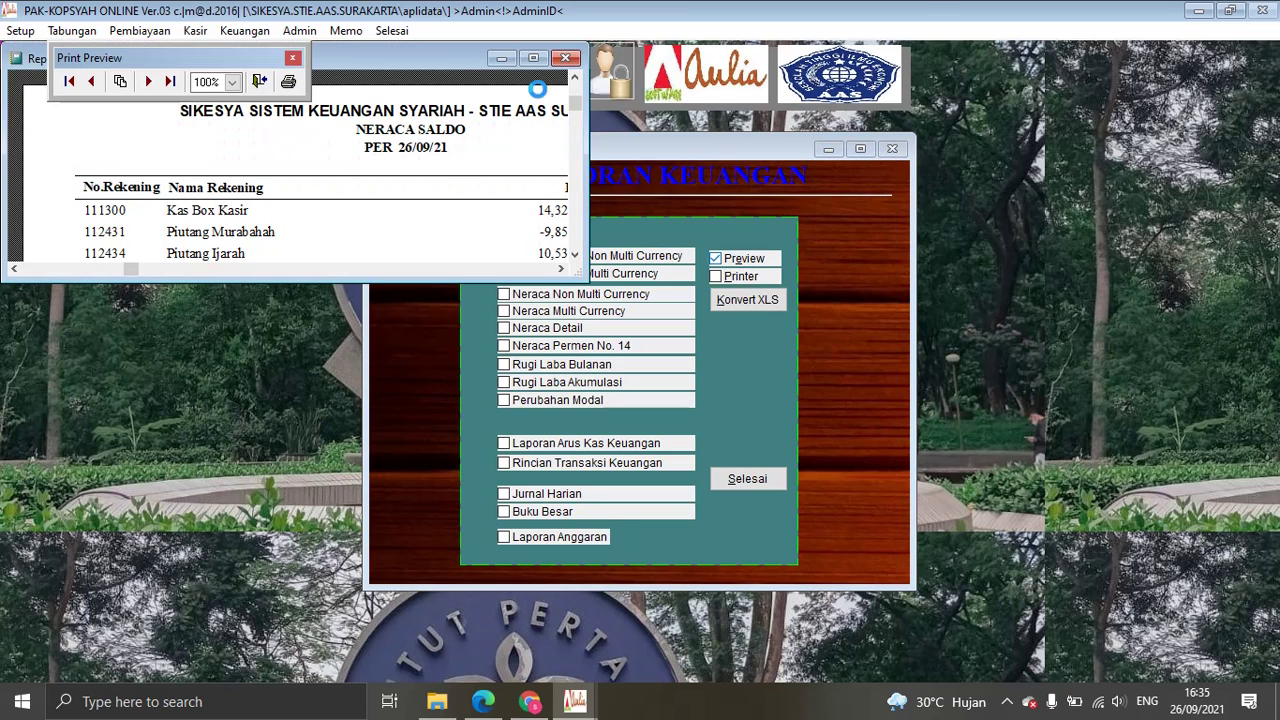
left_click(535, 57)
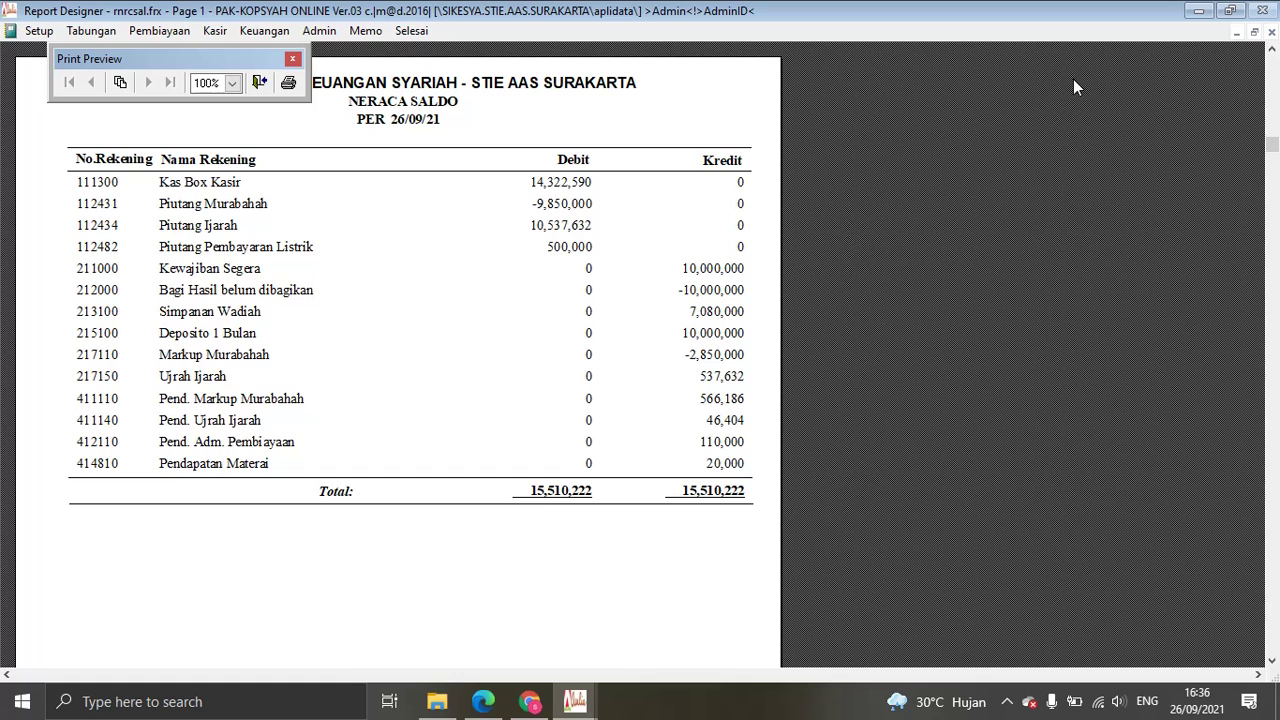
left_click(1272, 33)
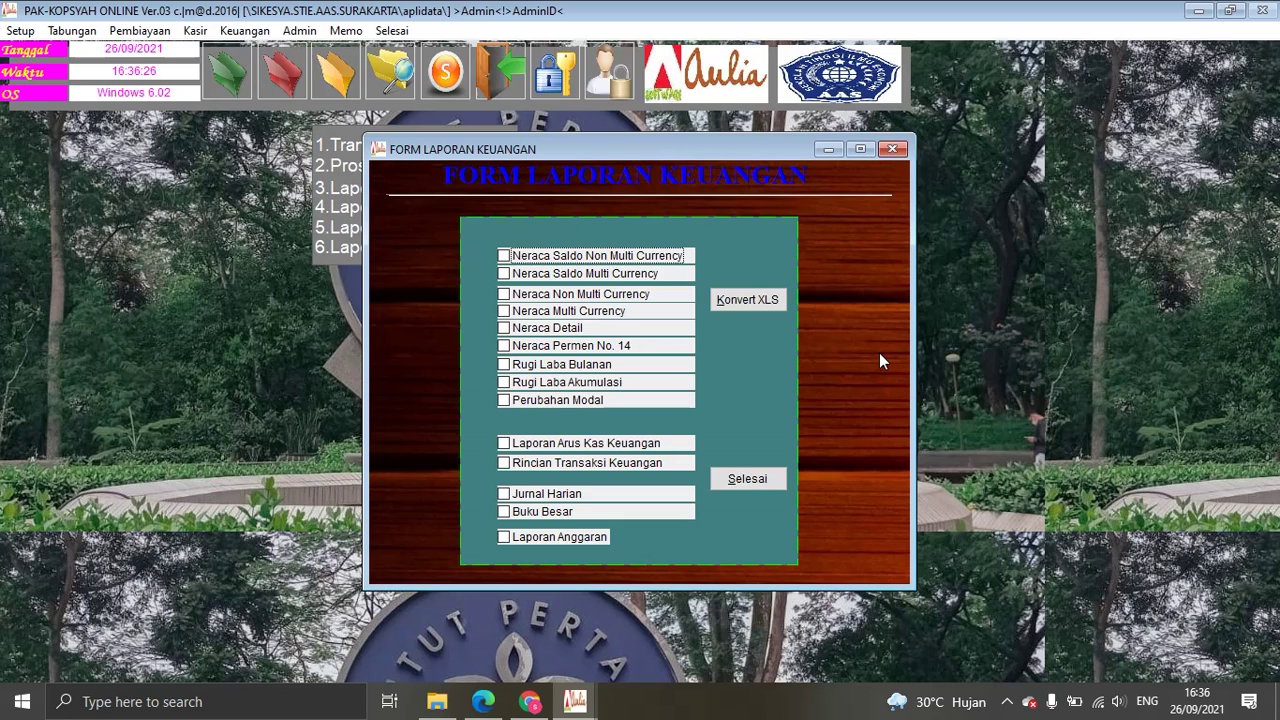
Step: Preview the Buku Besar Neraca report for account 111300 (Kas Box Kasir) with September as the report month
left_click(536, 516)
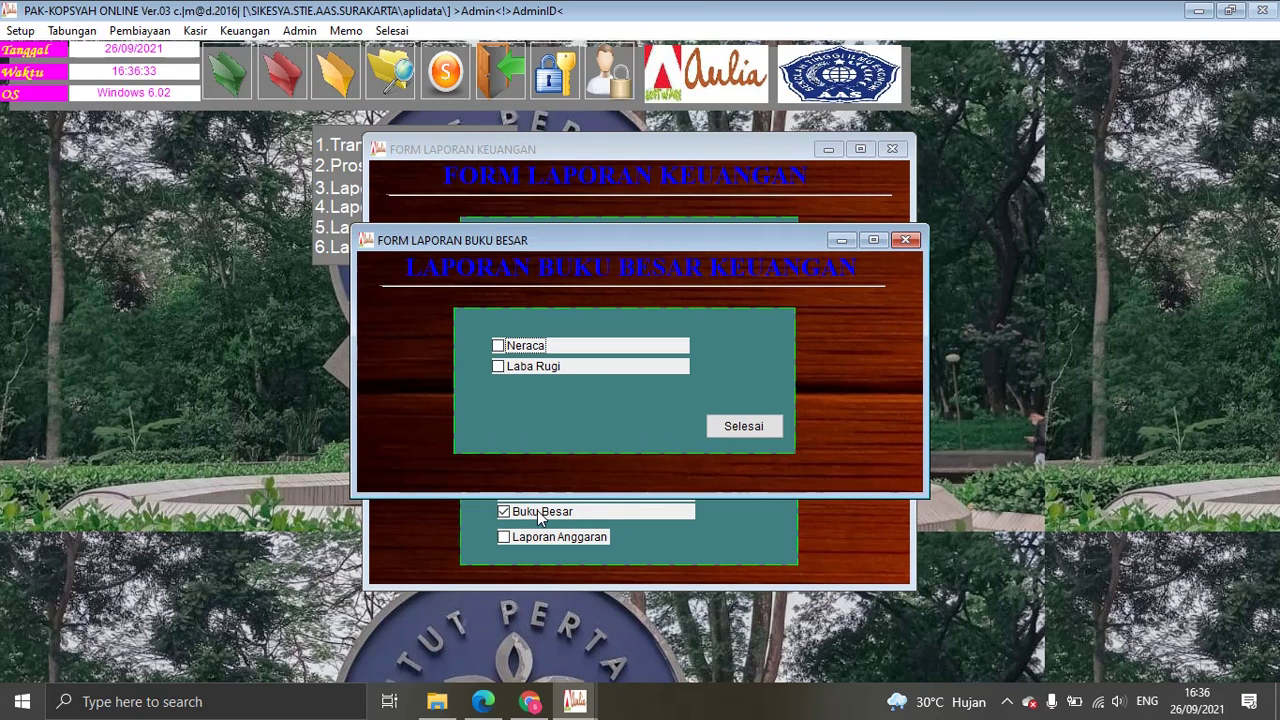
left_click(515, 346)
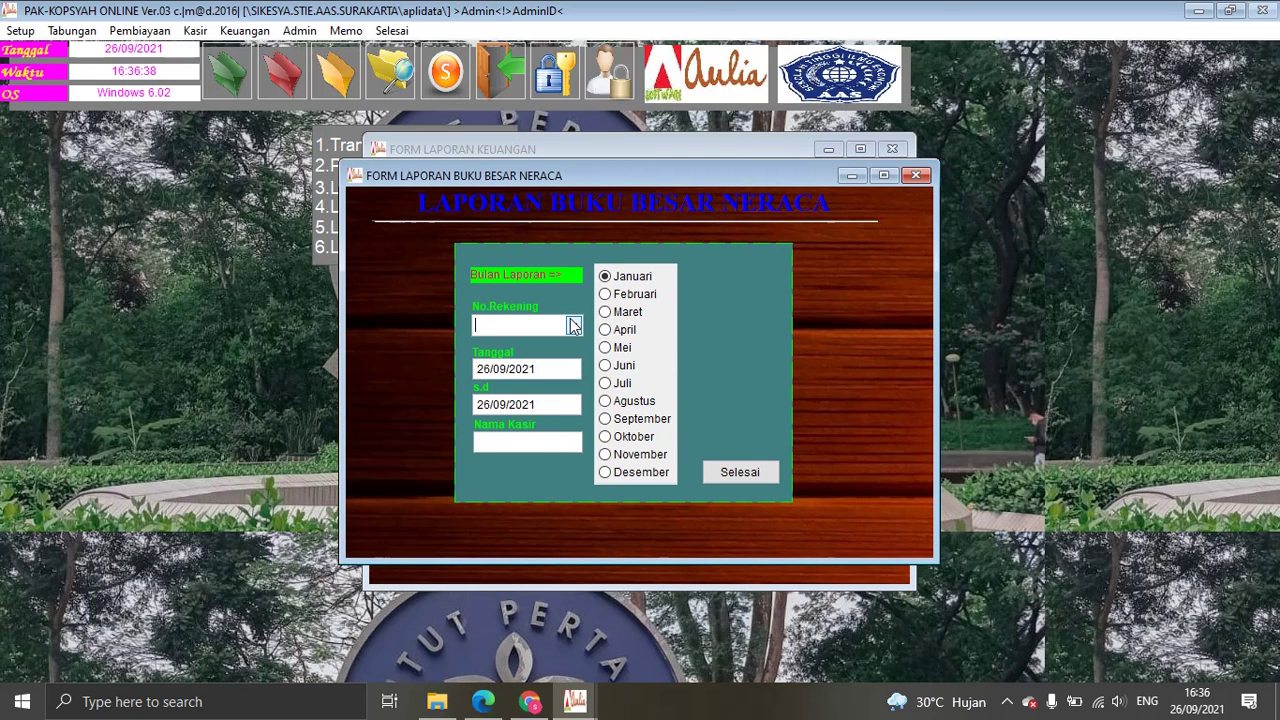
left_click(573, 326)
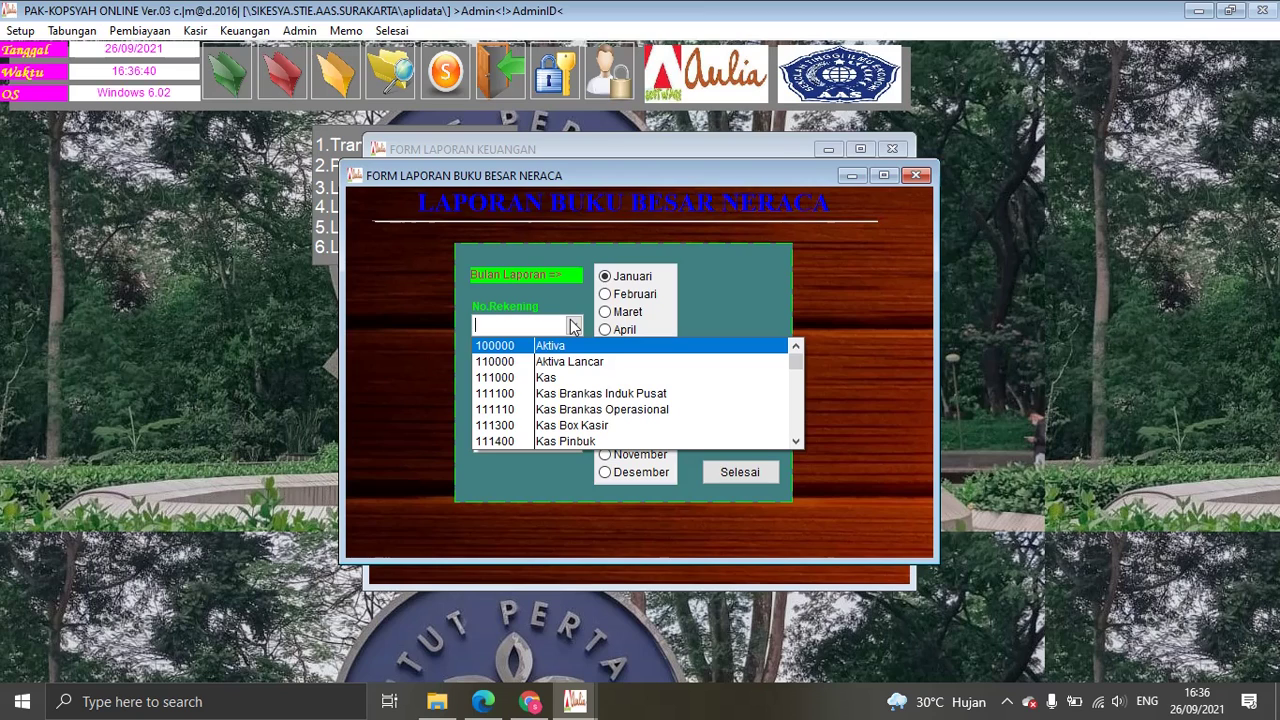
left_click(596, 426)
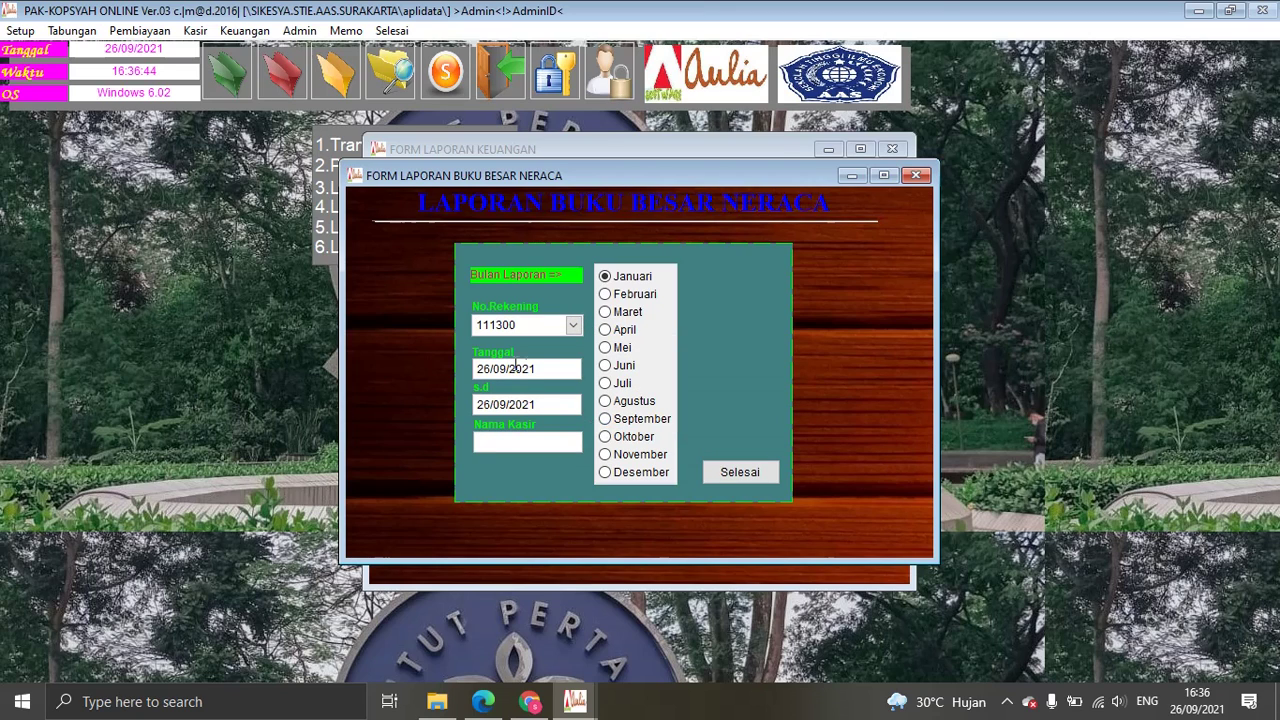
left_click(628, 420)
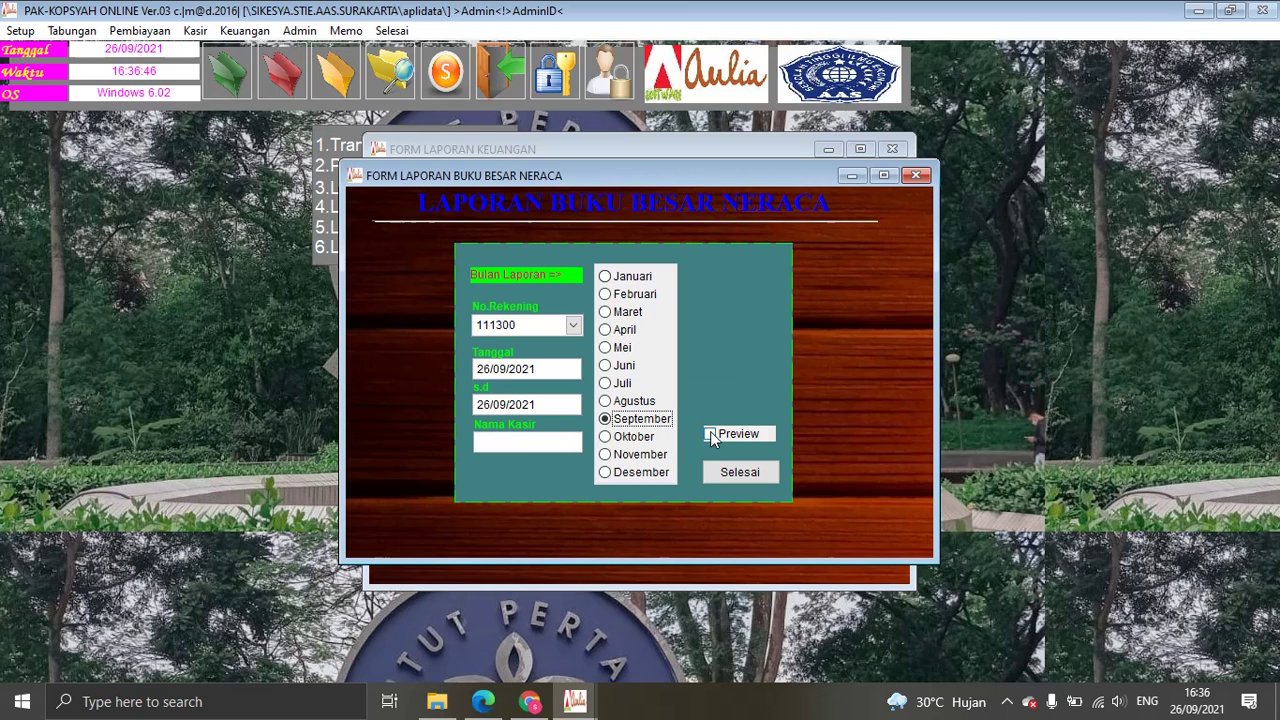
left_click(712, 436)
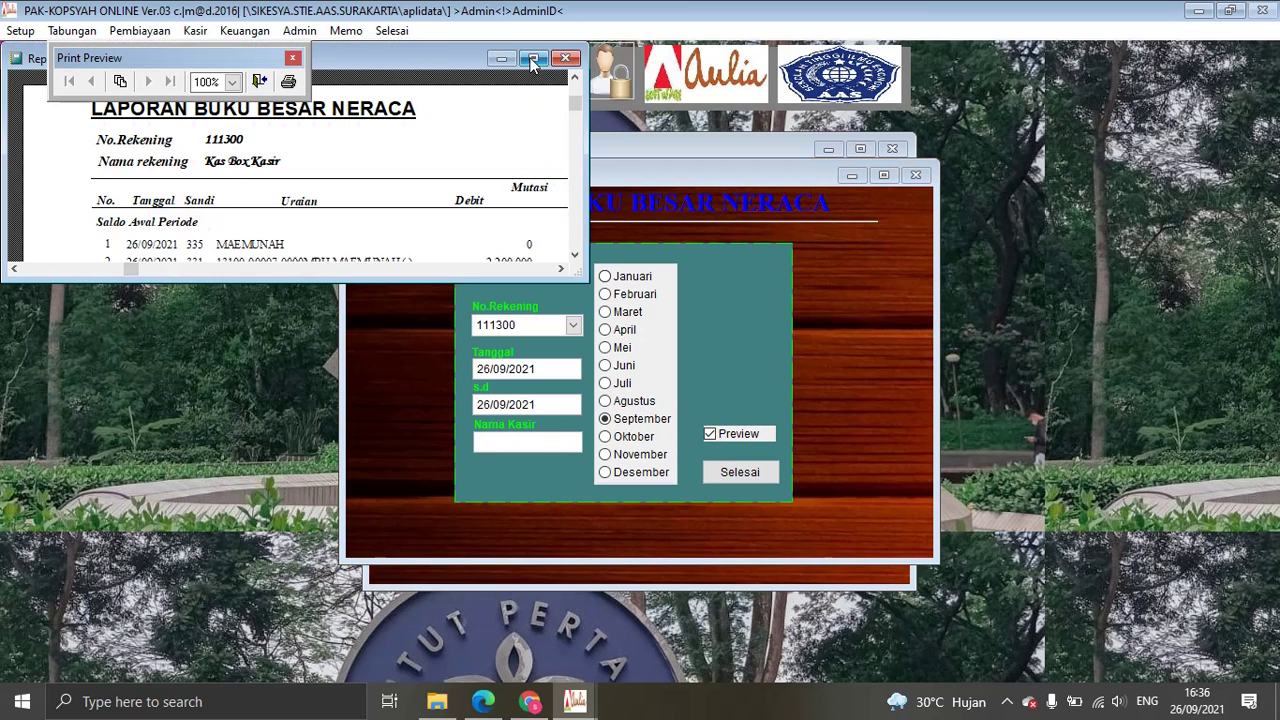
Step: Examine the Kas Box Kasir ledger entries at full size with the heading uncovered, and close the preview and all report forms
left_click(532, 60)
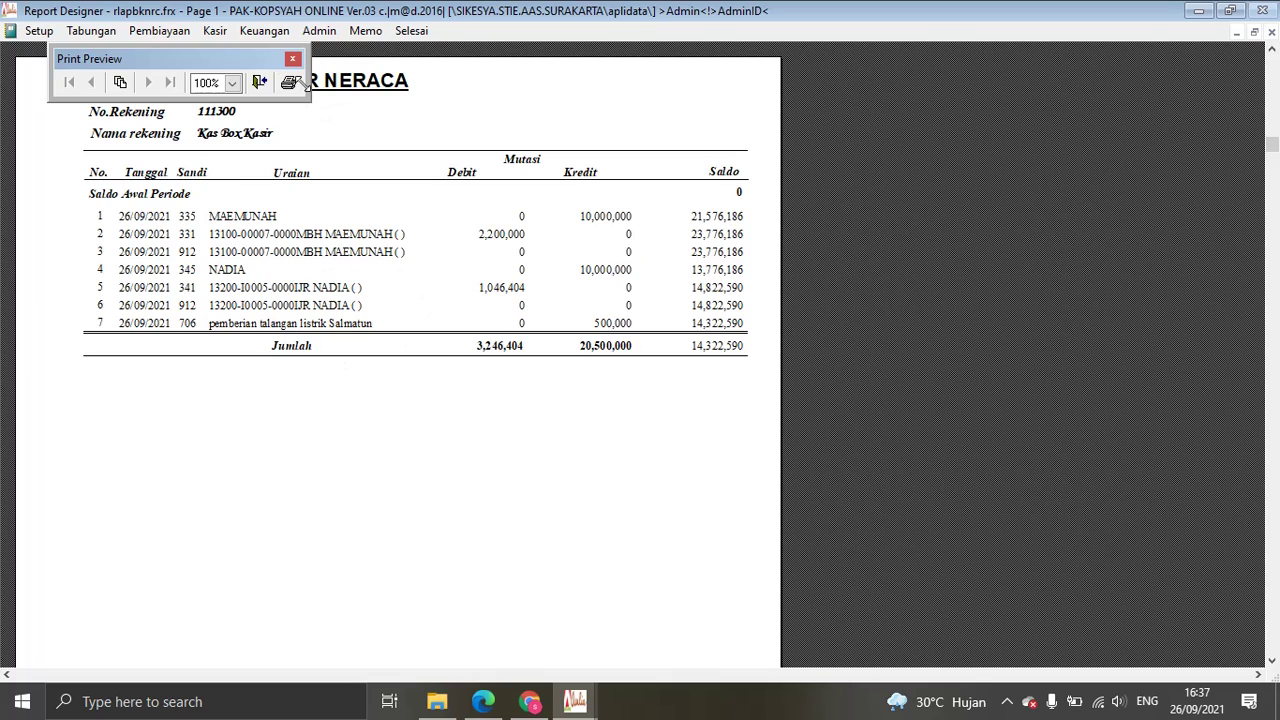
left_click_drag(212, 67, 476, 115)
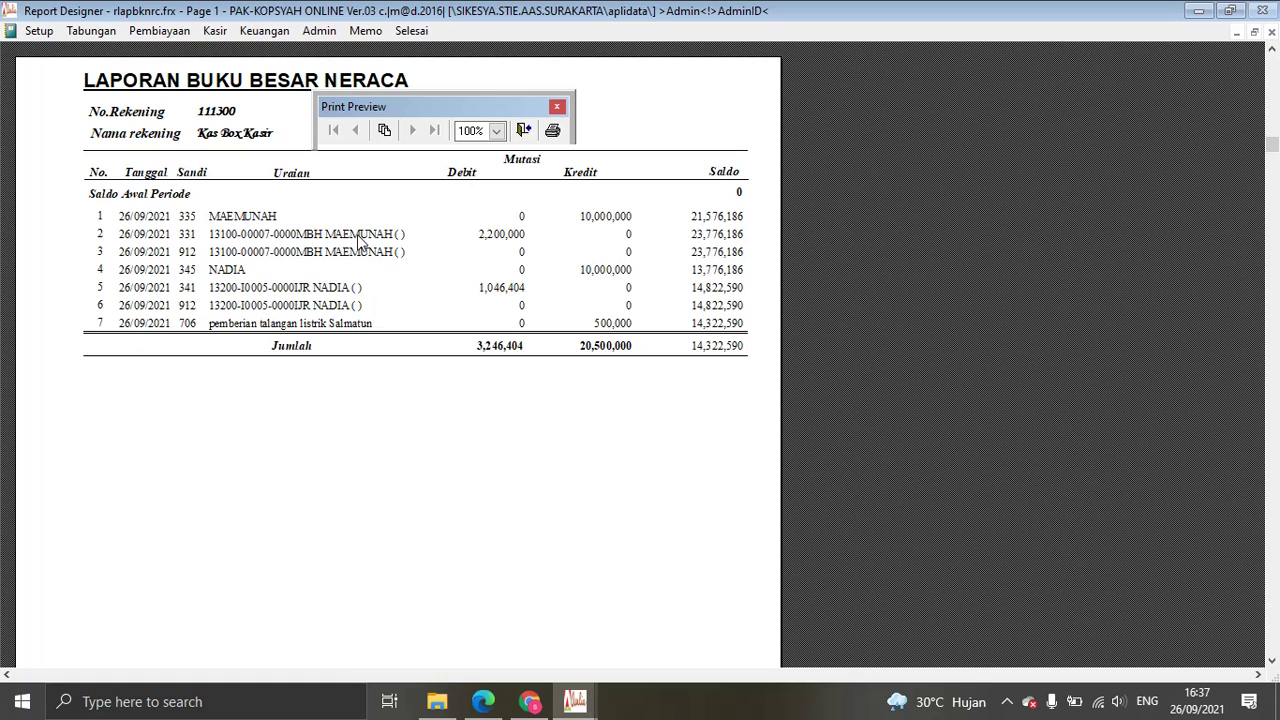
left_click(1272, 33)
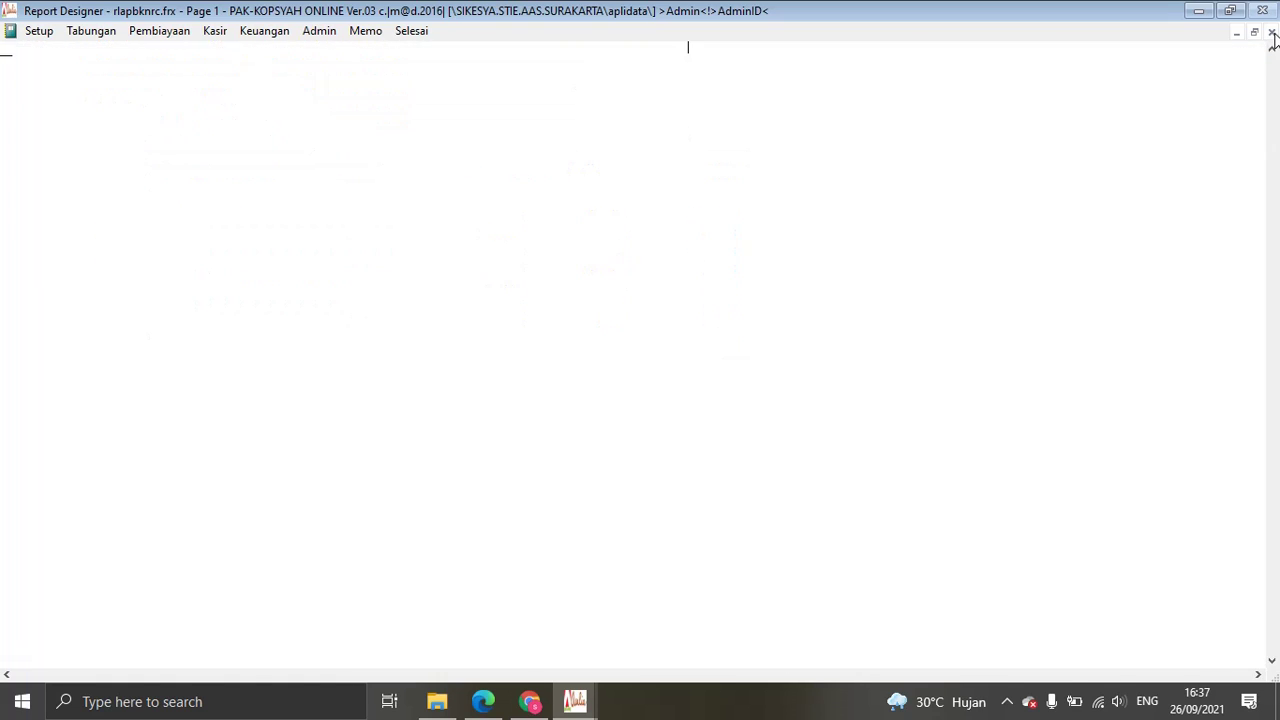
left_click(916, 176)
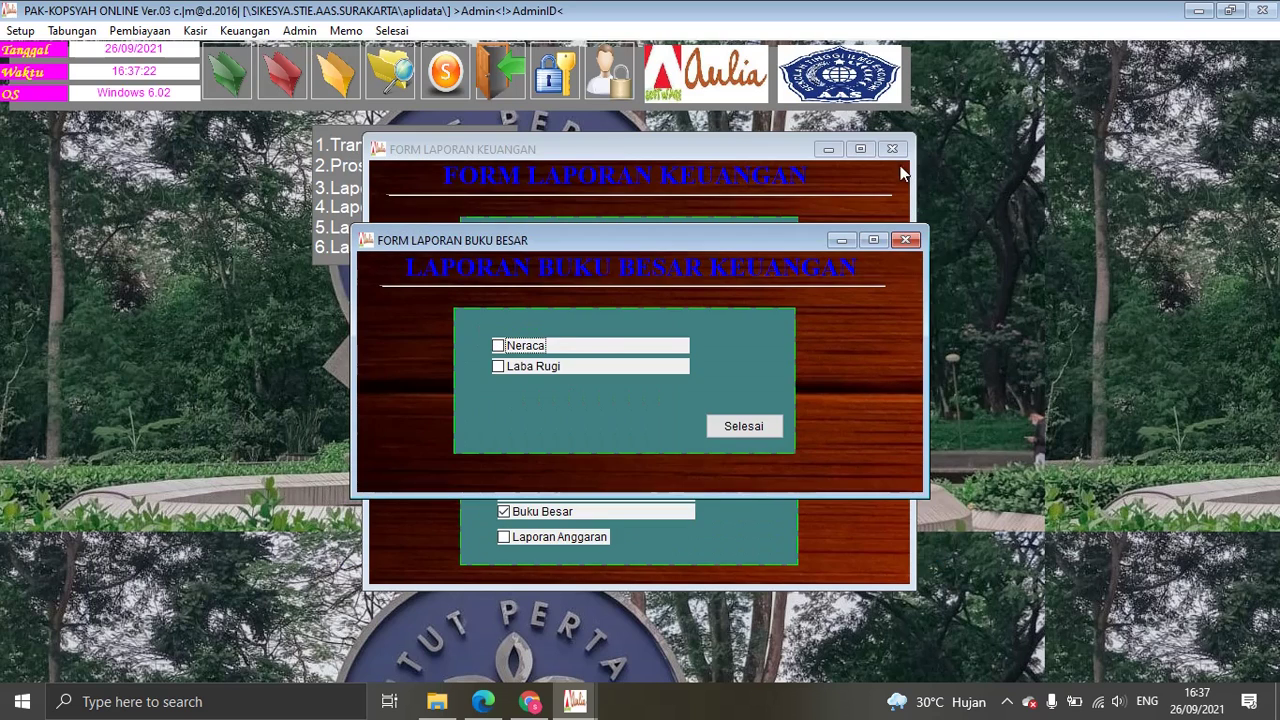
left_click(910, 243)
left_click(891, 150)
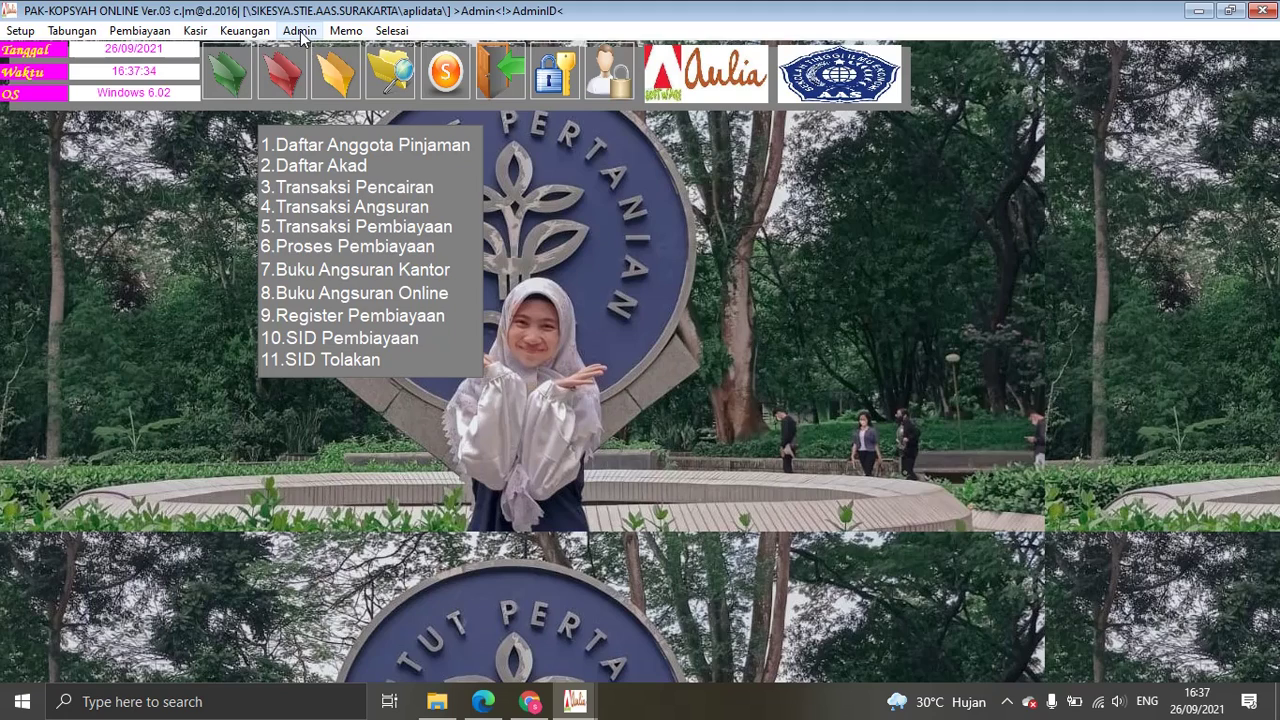
Step: Place the admin and cashier sessions side by side, minimize the cashier session, and maximize the admin session
key("super+Left")
left_click(756, 243)
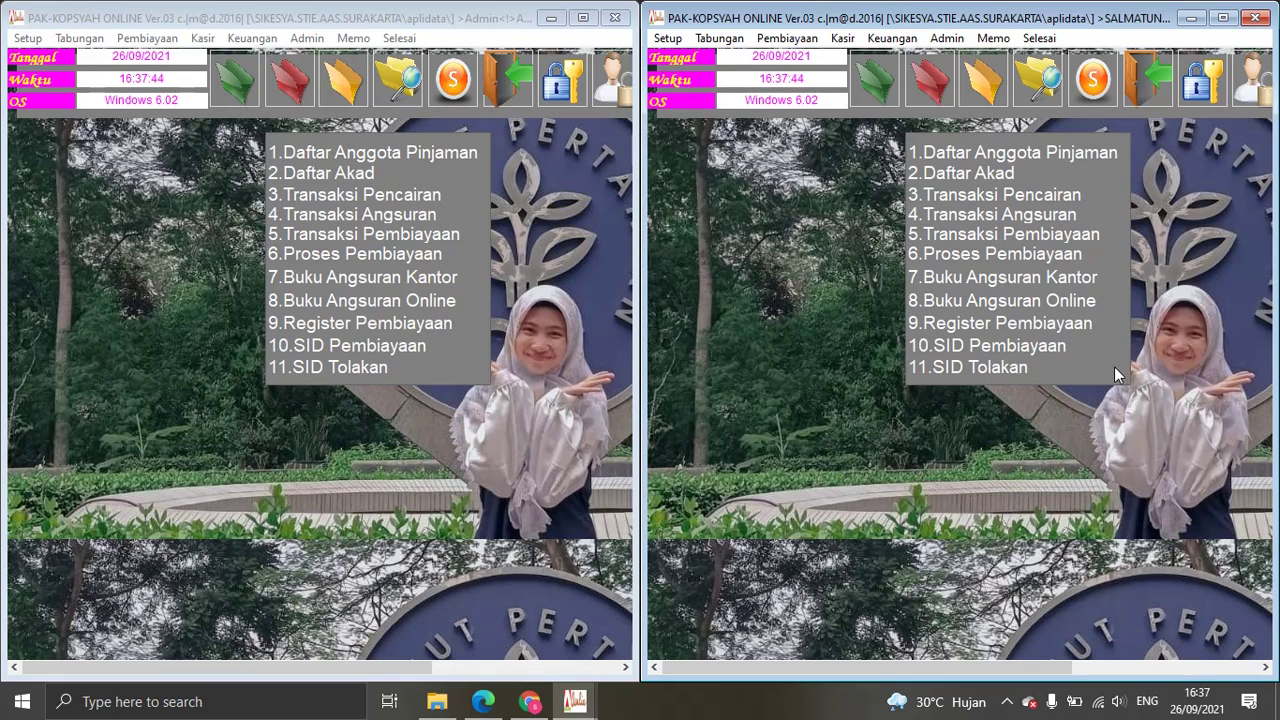
left_click(1190, 18)
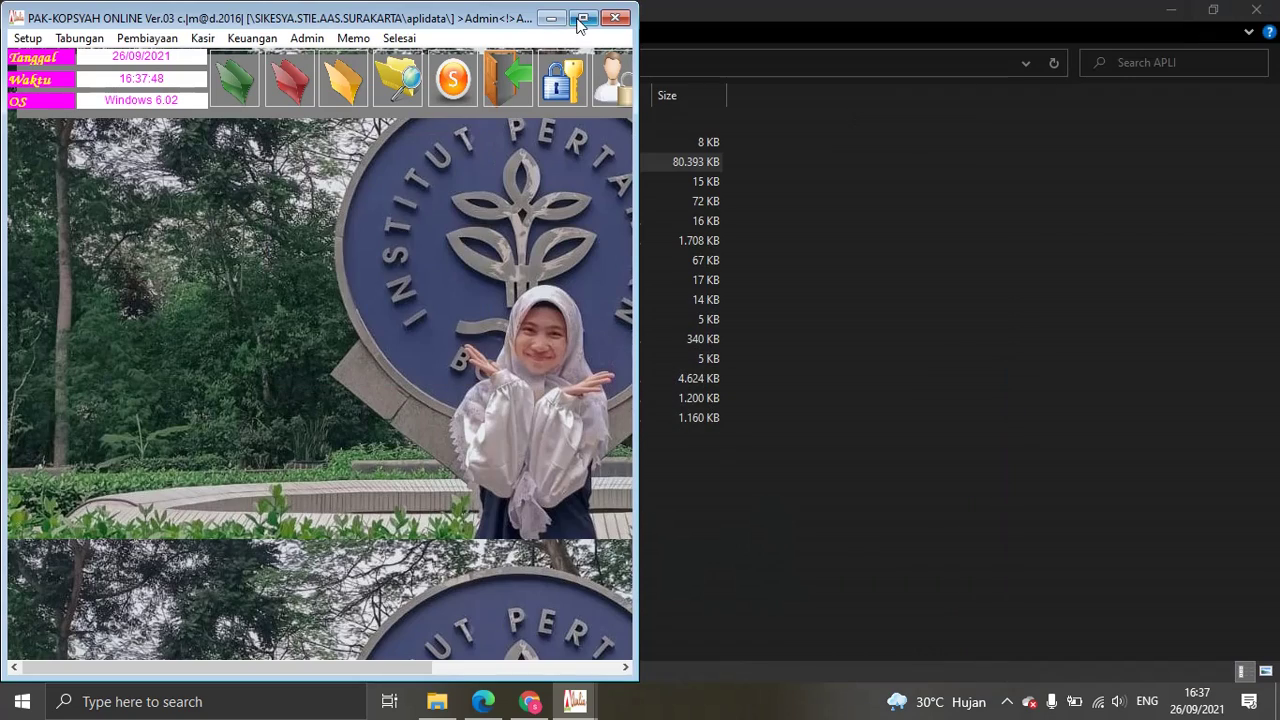
left_click(583, 17)
Step: Open the Konfigurasi Wallpaper form from the admin utilities in the admin session
left_click(298, 31)
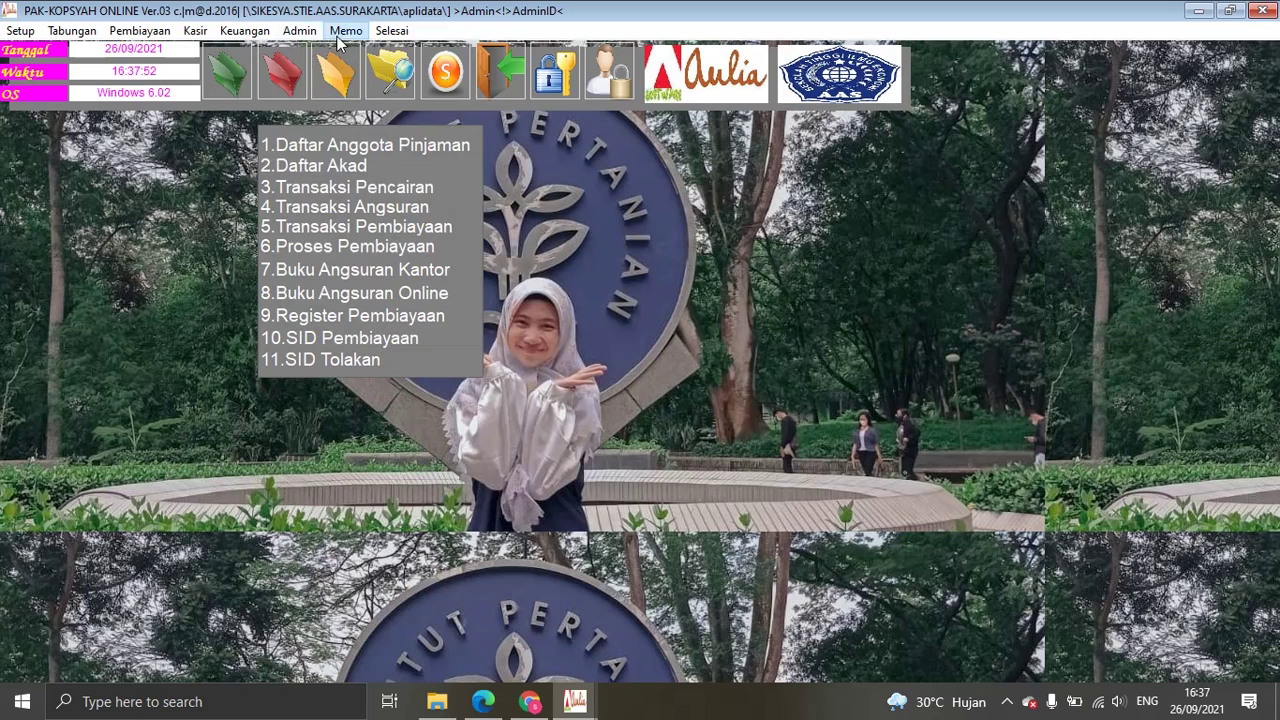
left_click(305, 32)
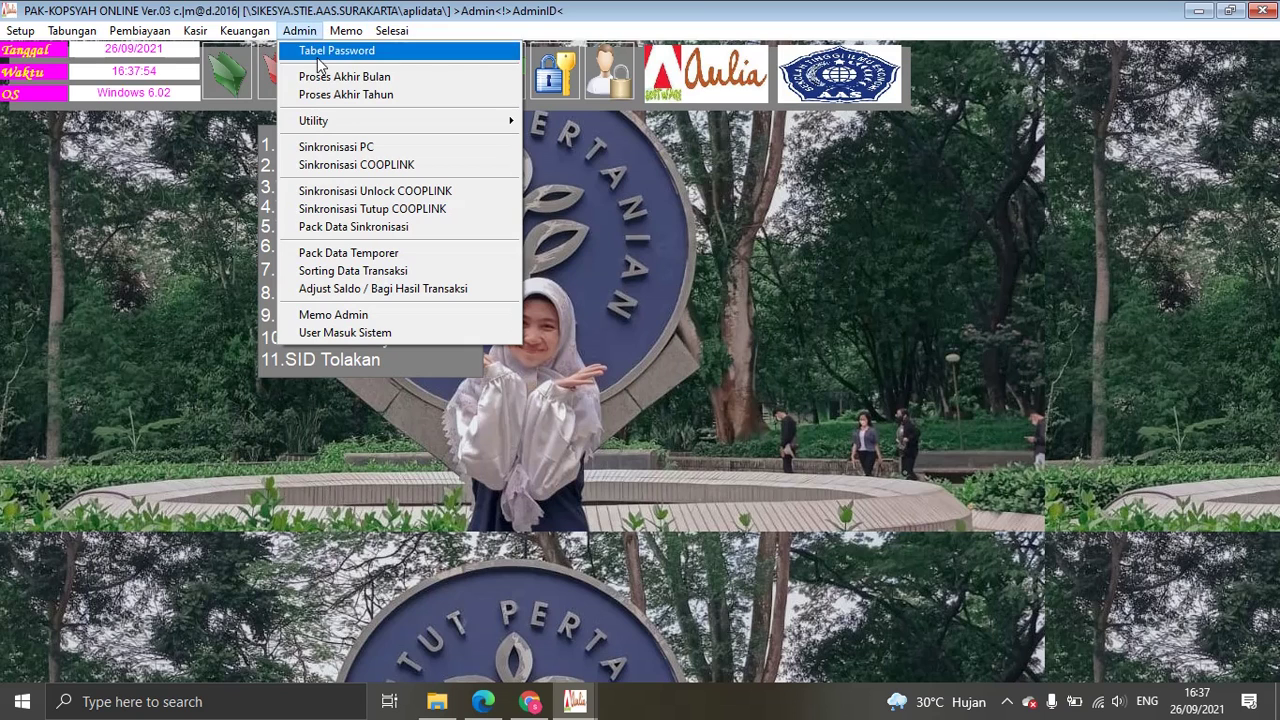
mouse_move(326, 123)
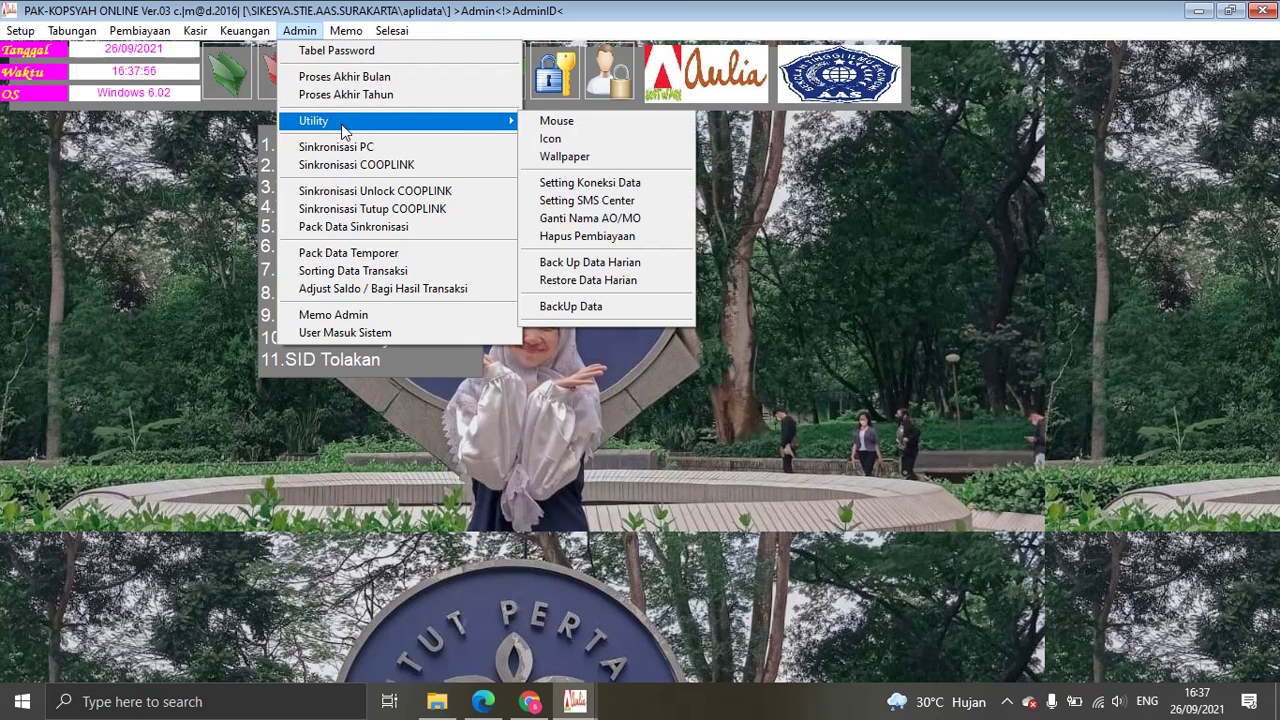
left_click(577, 157)
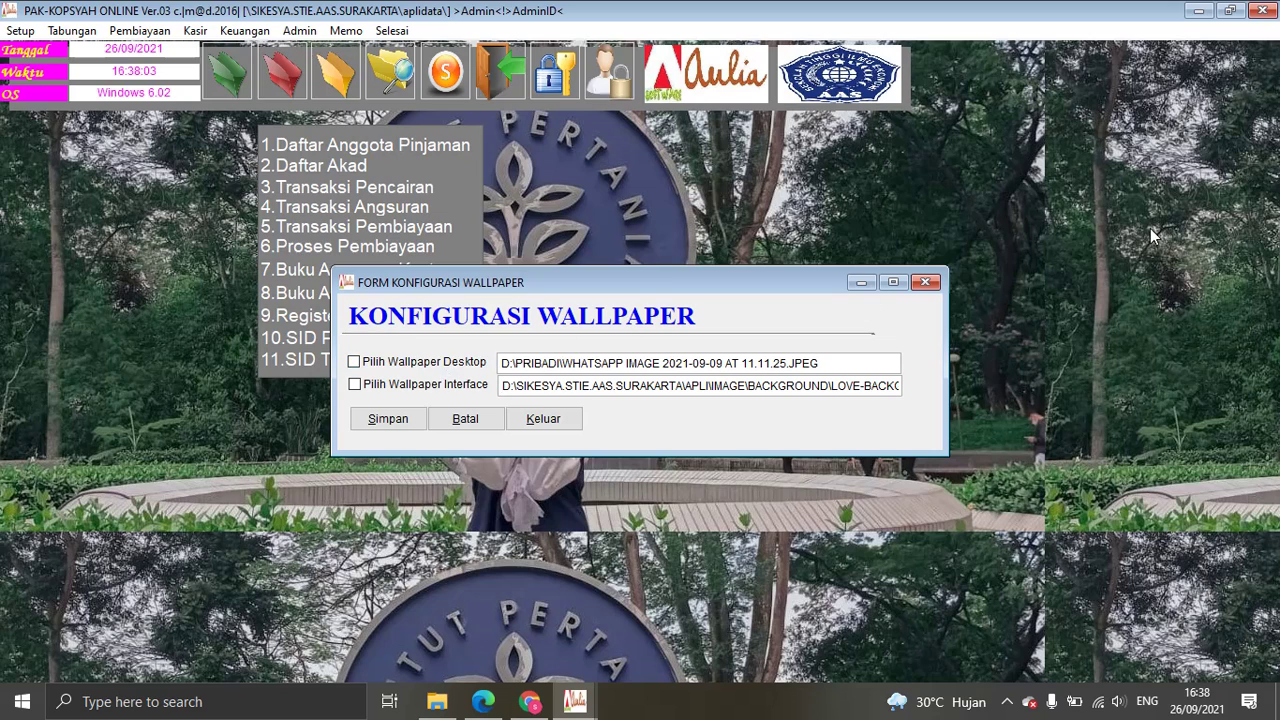
Step: Enable the desktop wallpaper selection and browse to the pribadi folder on drive DATA (D:)
left_click(355, 363)
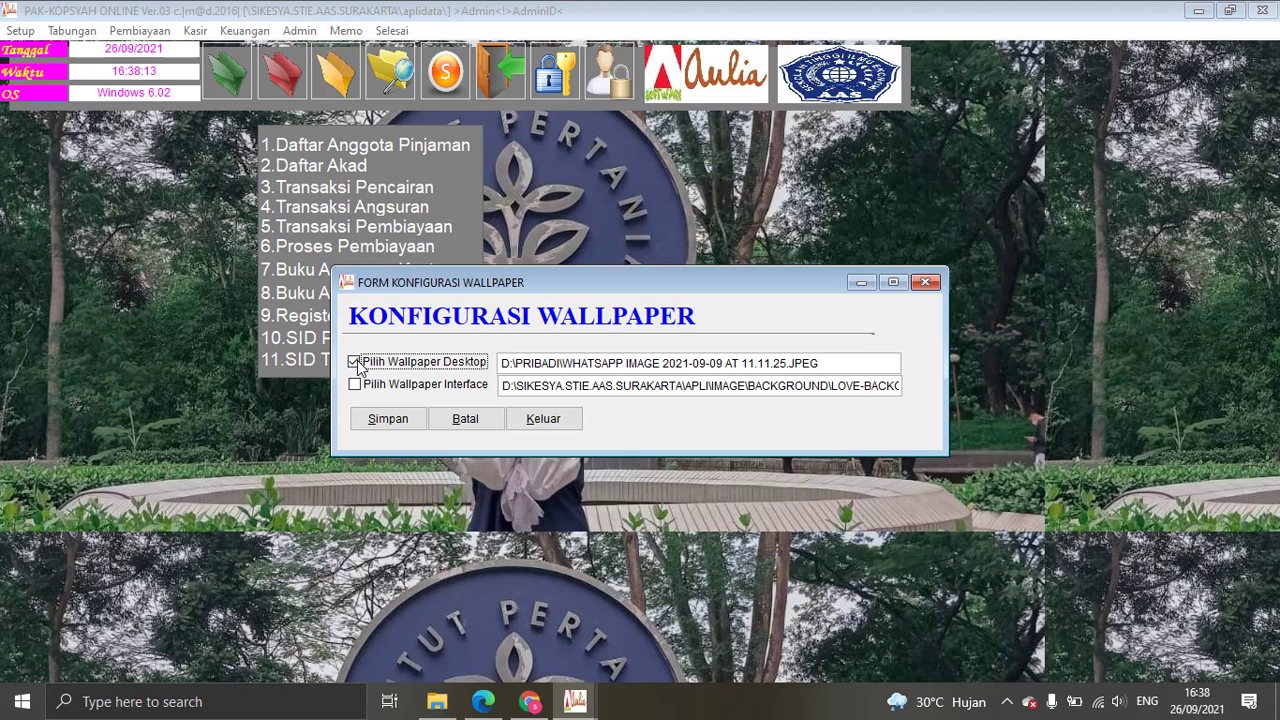
left_click(401, 417)
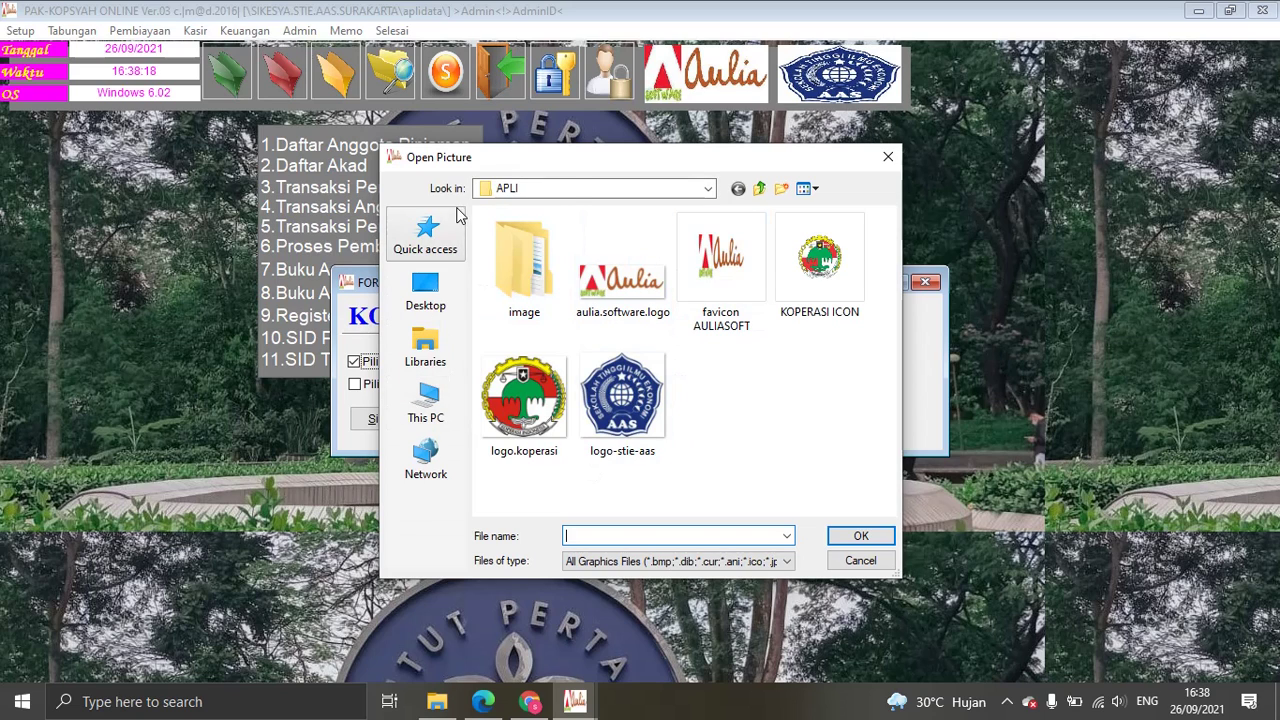
left_click(576, 190)
left_click(707, 189)
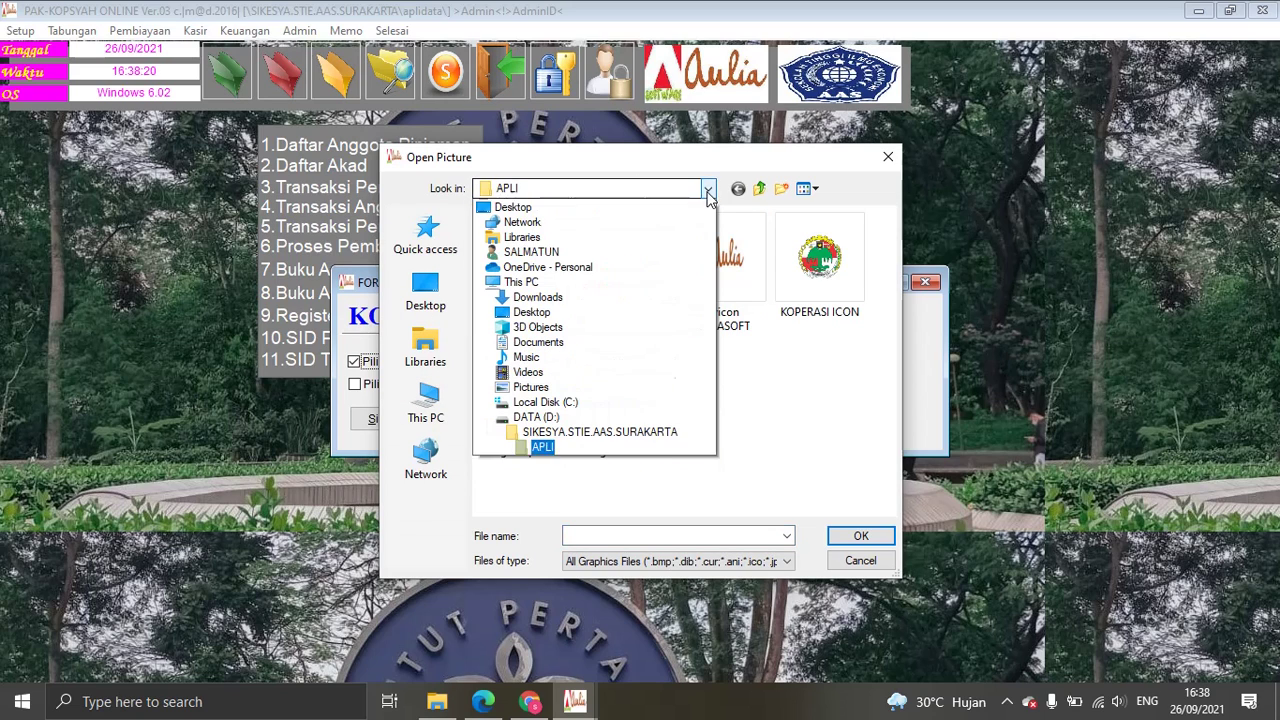
left_click(536, 432)
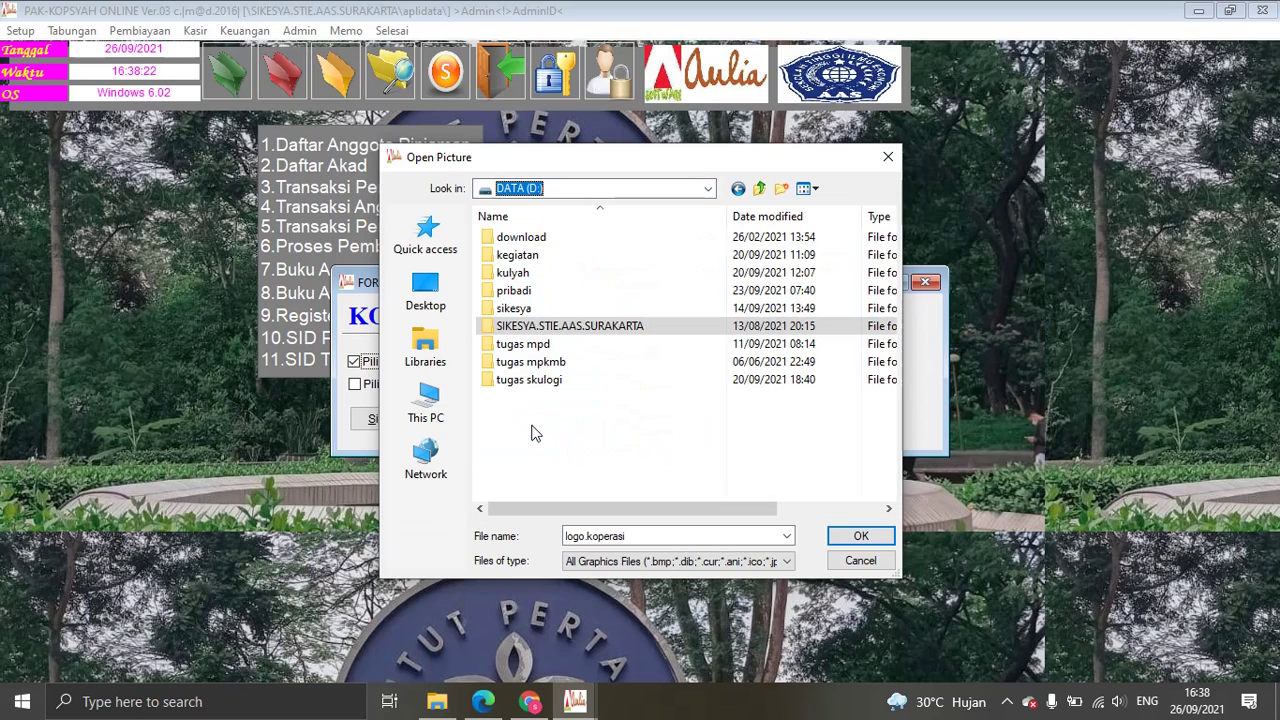
double_click(515, 291)
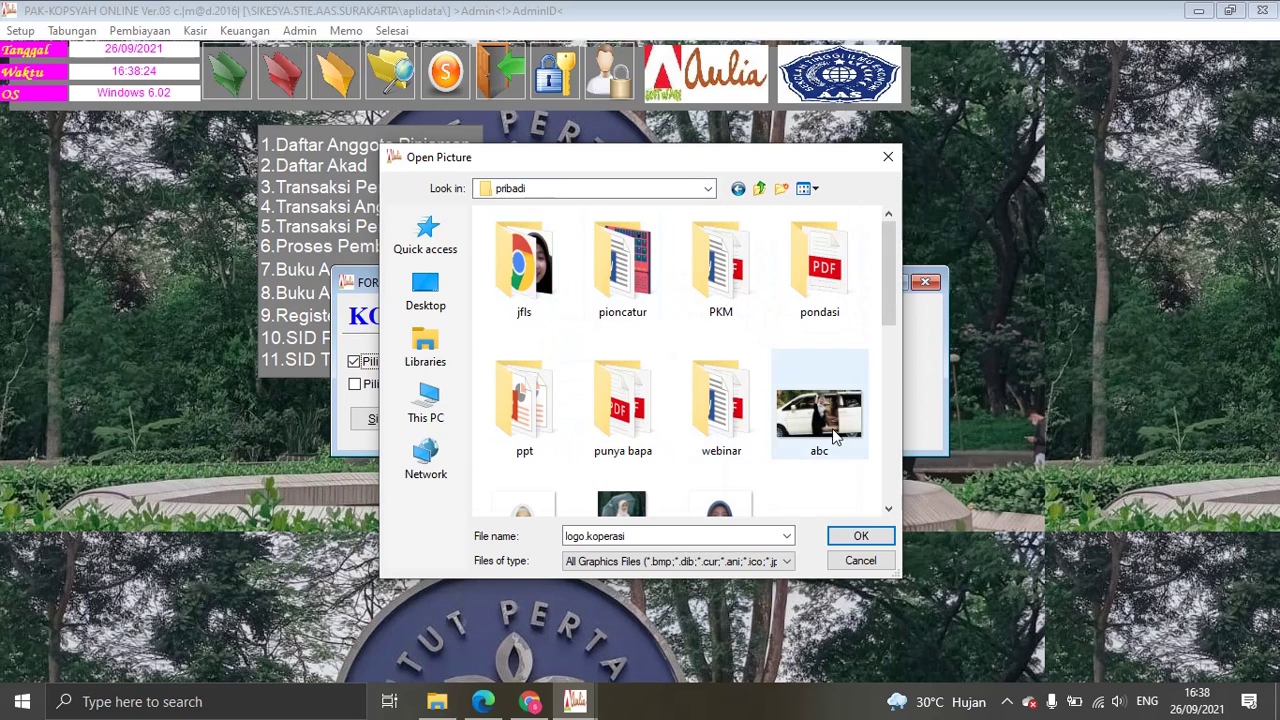
Step: Choose the image WhatsApp Image 2020-12-07 at 20.48.23 as desktop wallpaper, save the configuration, and close the form
scroll(783, 432, "down", 5)
left_click(530, 432)
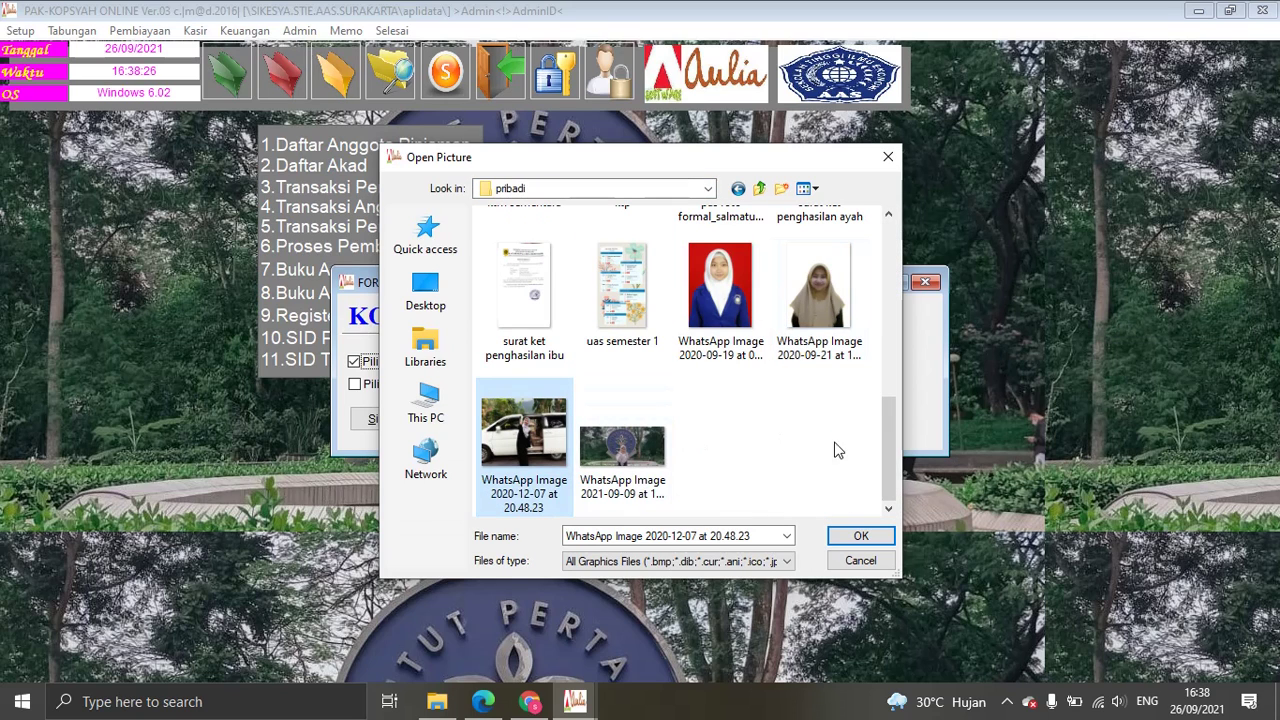
left_click(870, 536)
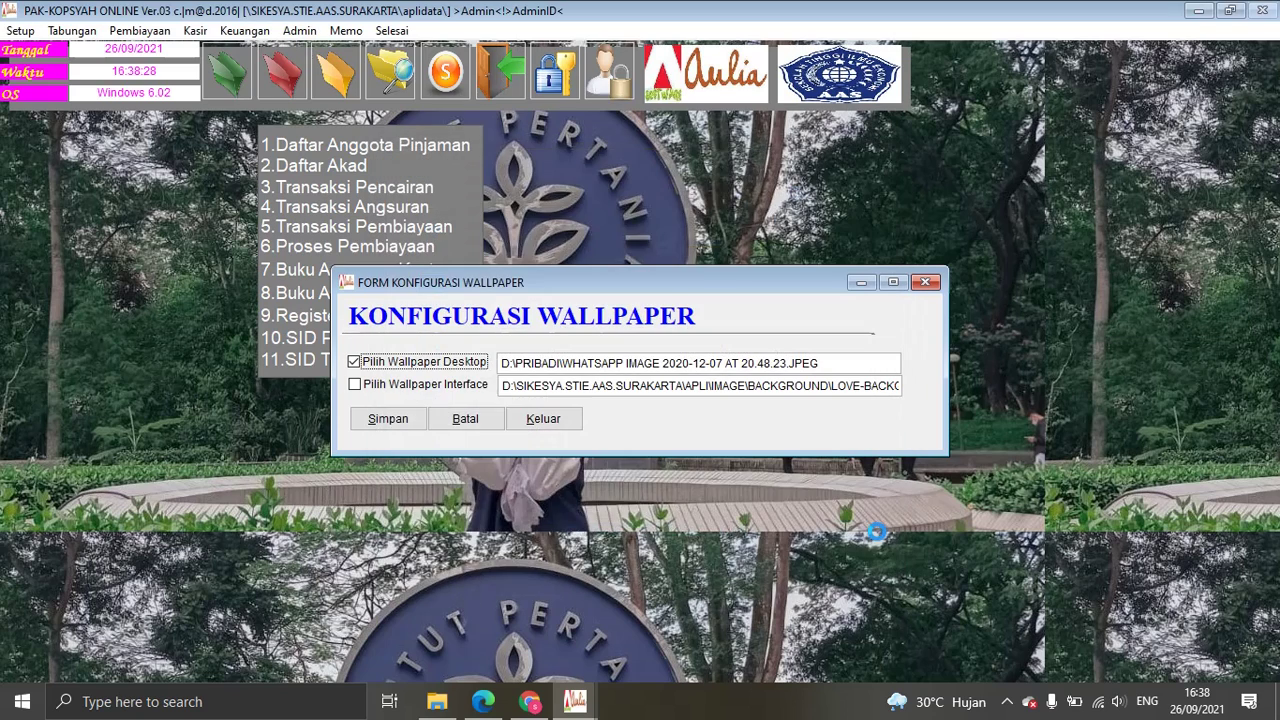
left_click(406, 426)
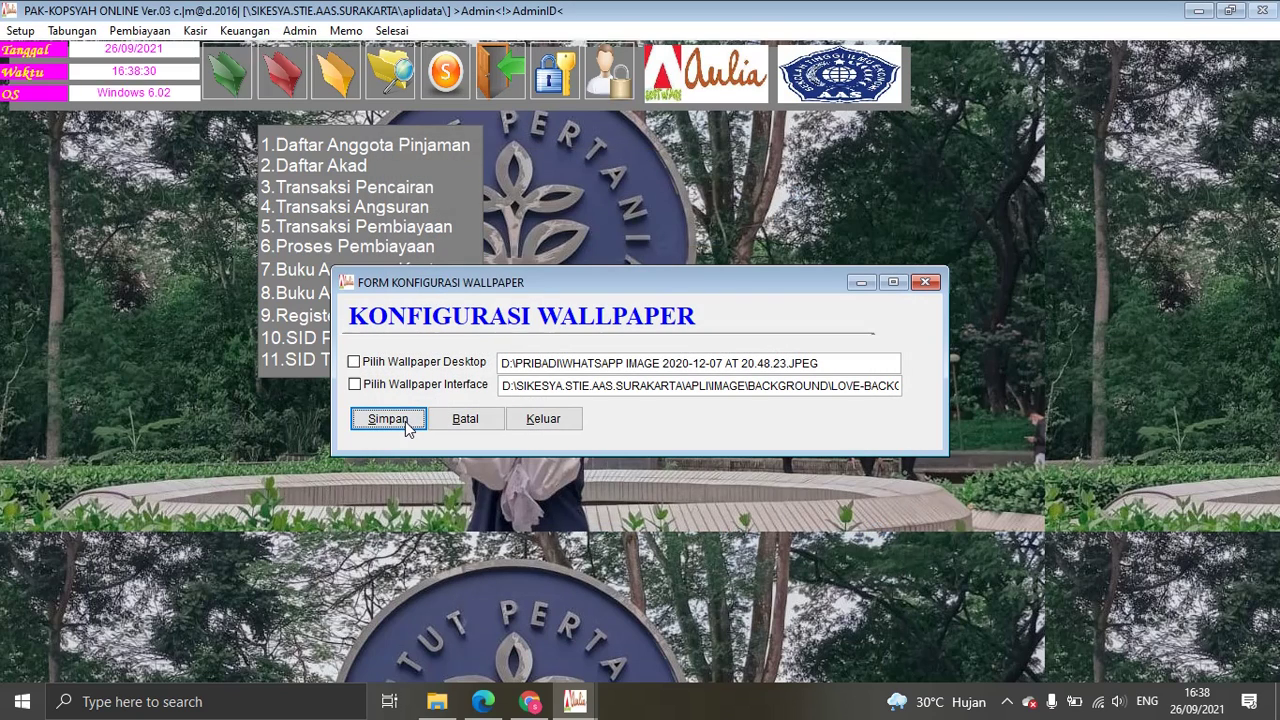
left_click(548, 424)
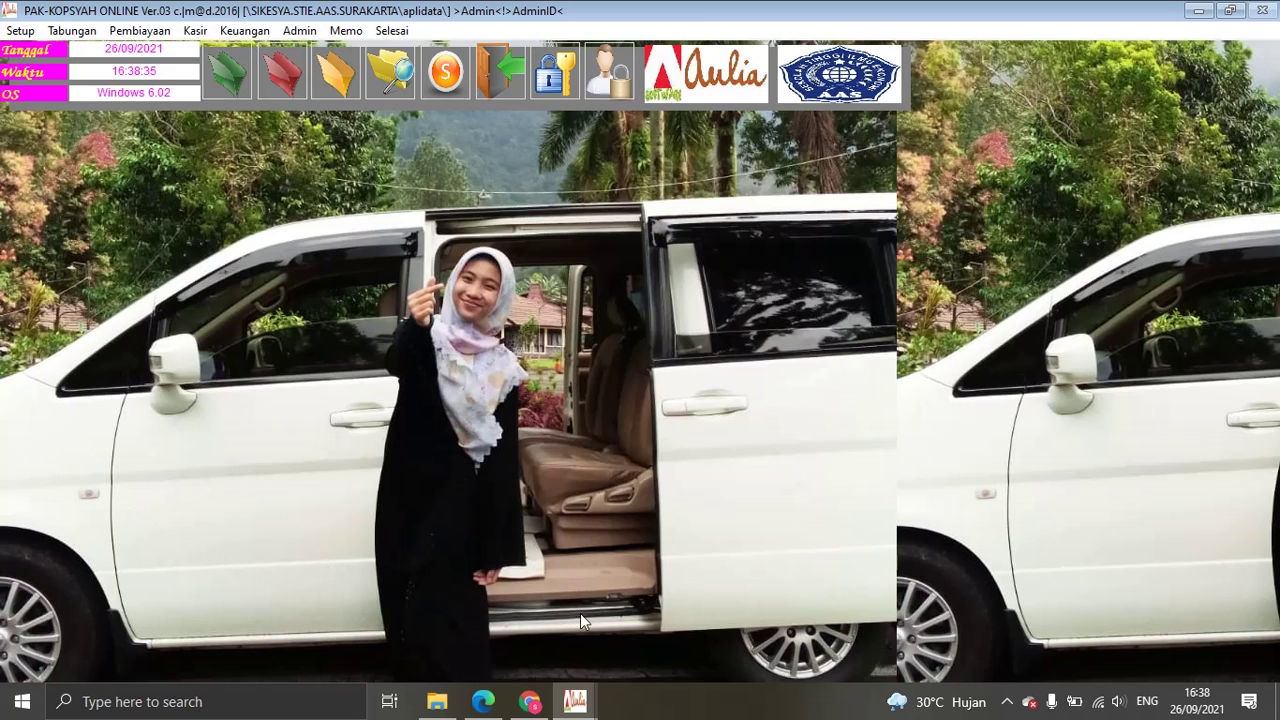
Step: Bring up the cashier session beside the admin session and close the cashier session
mouse_move(571, 703)
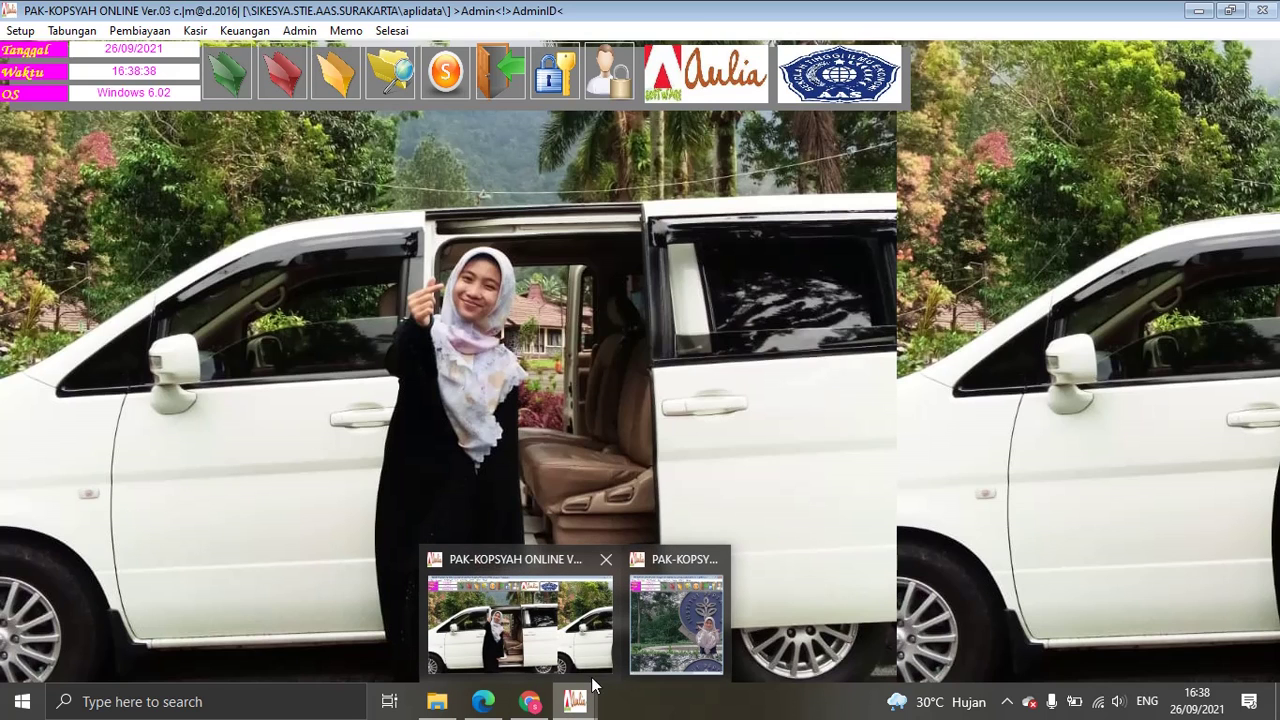
left_click(674, 594)
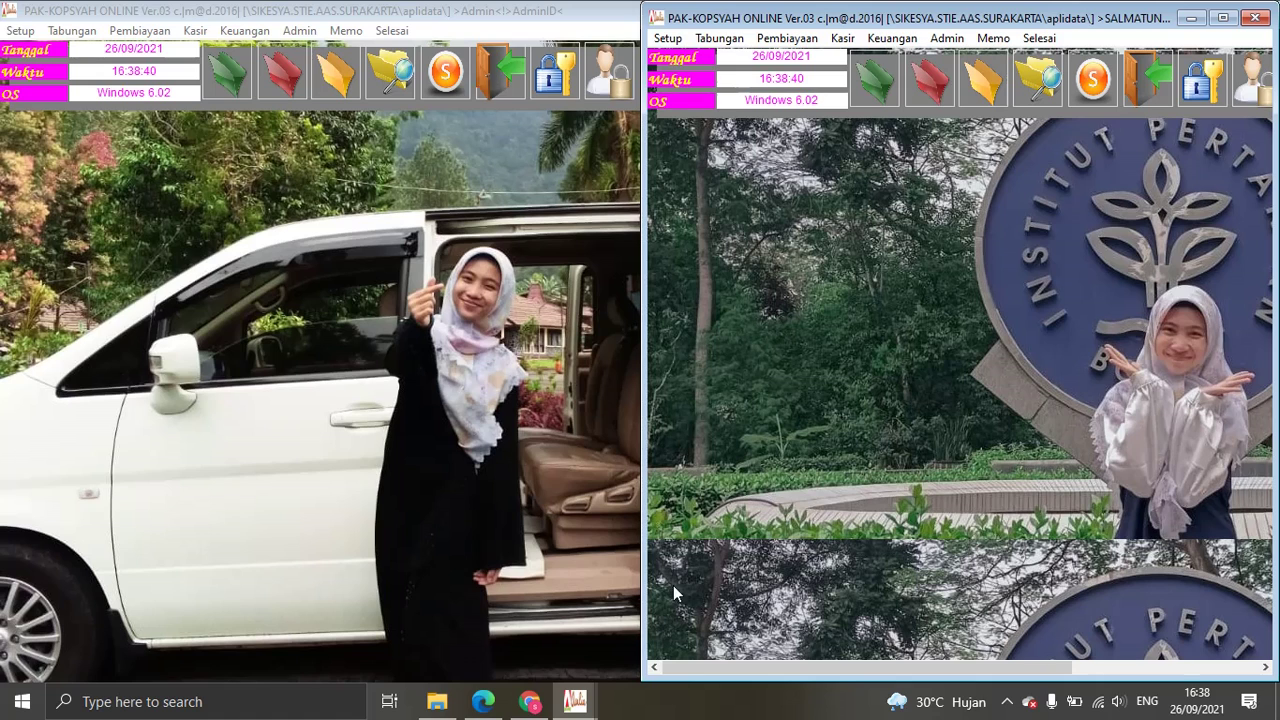
left_click(1251, 22)
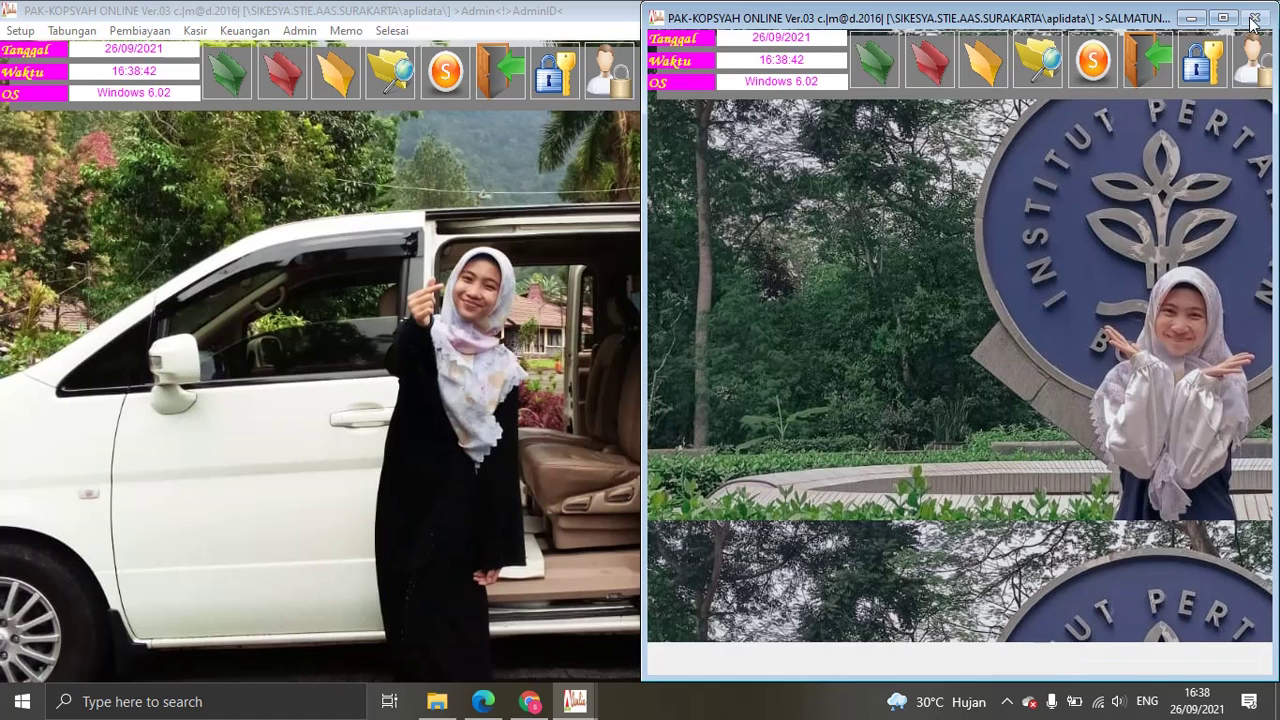
left_click(693, 460)
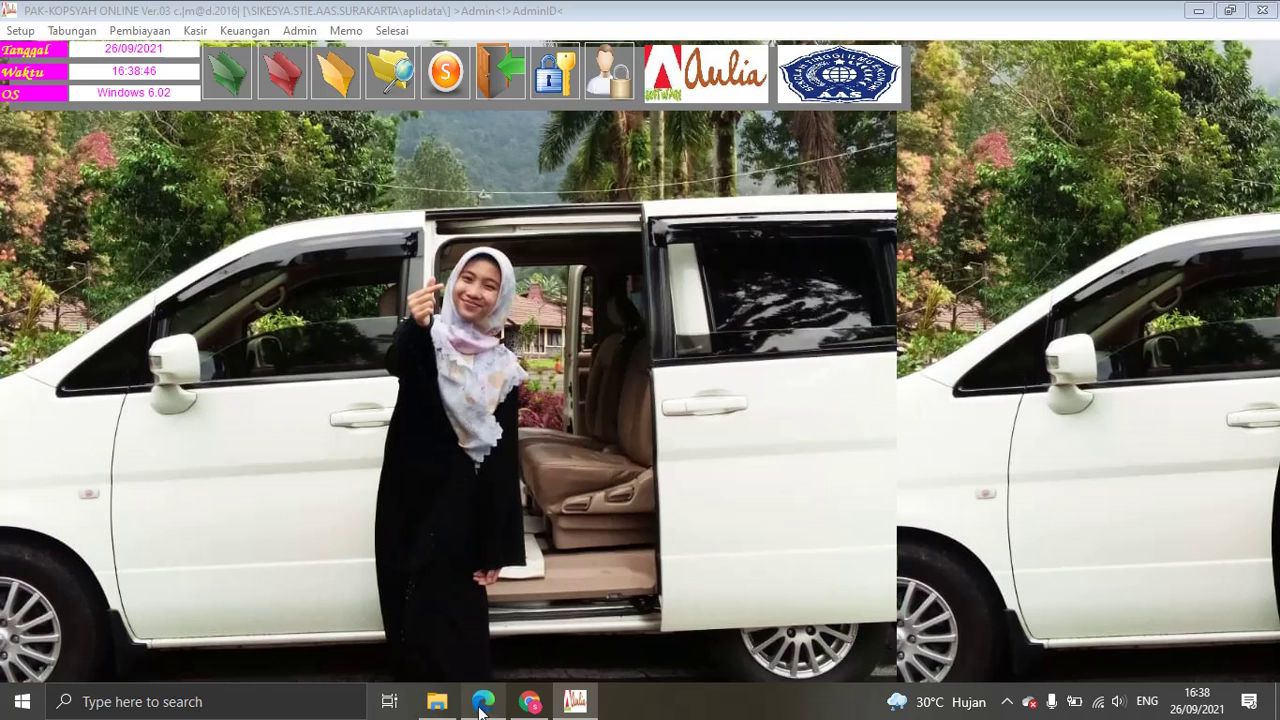
Step: Relaunch the CLIENT application from the APLI folder and log in as cashier with the position code and account password
left_click(445, 708)
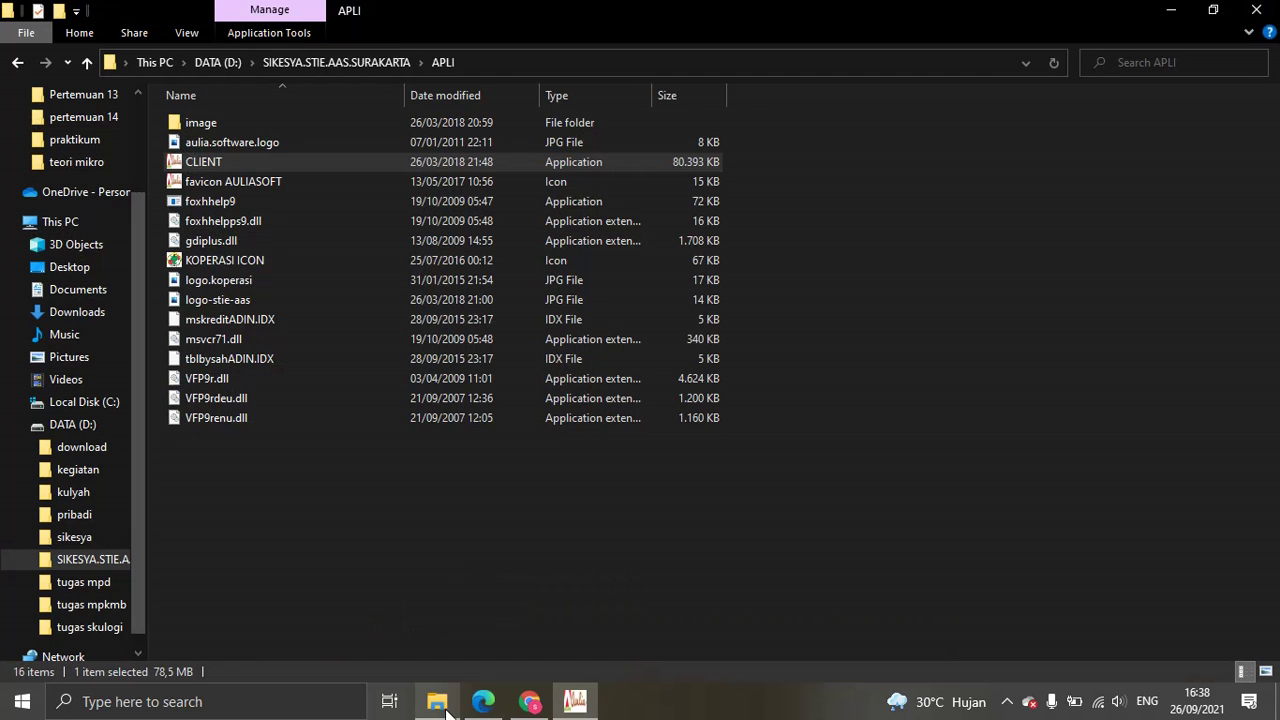
double_click(300, 162)
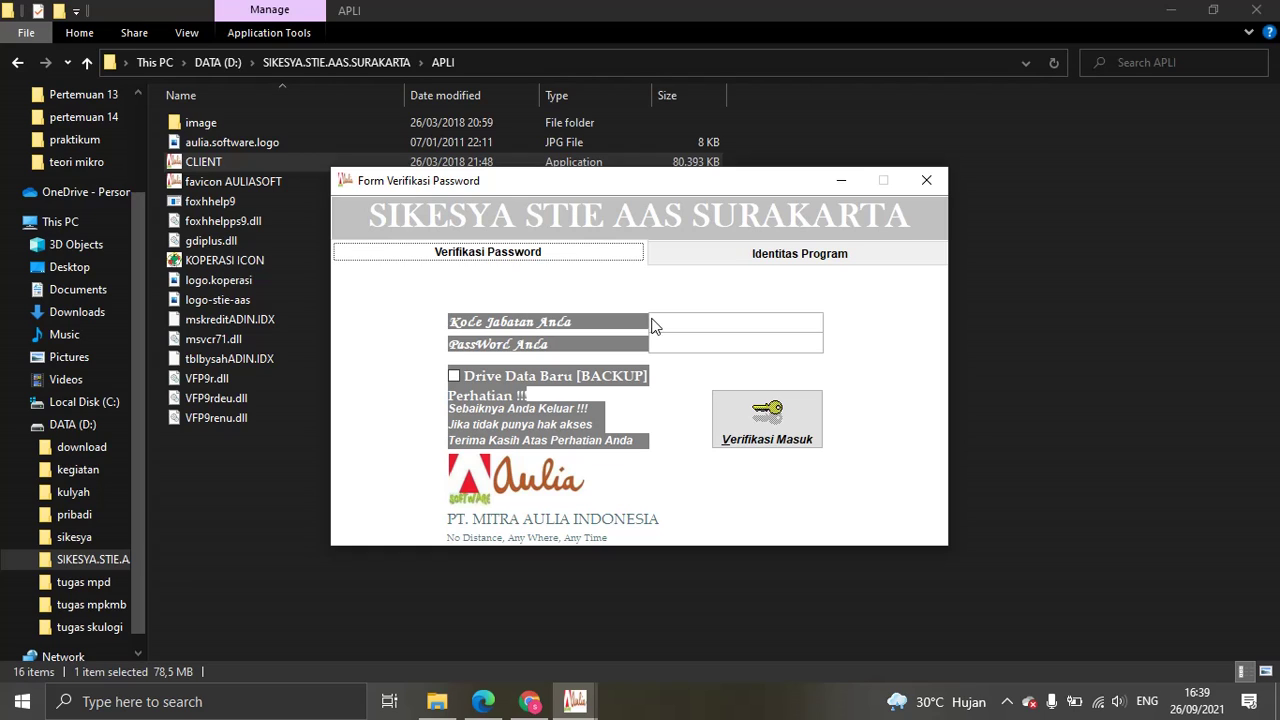
left_click(665, 323)
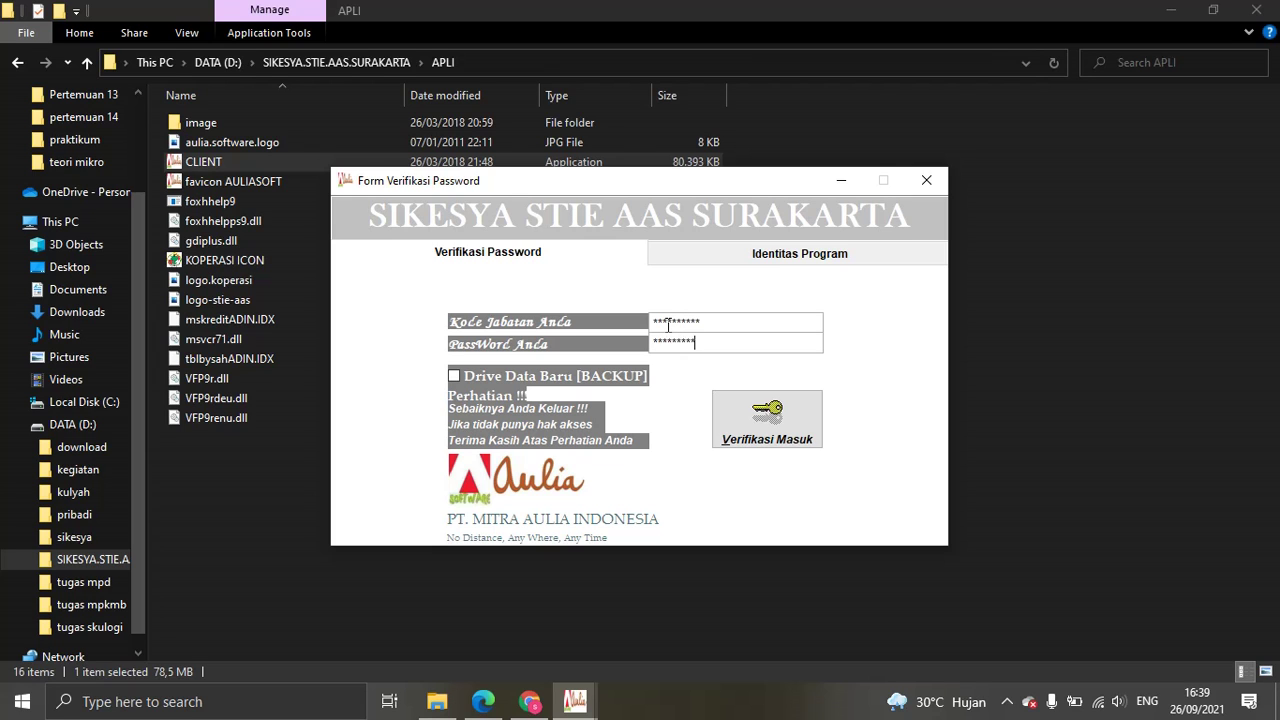
key("Return")
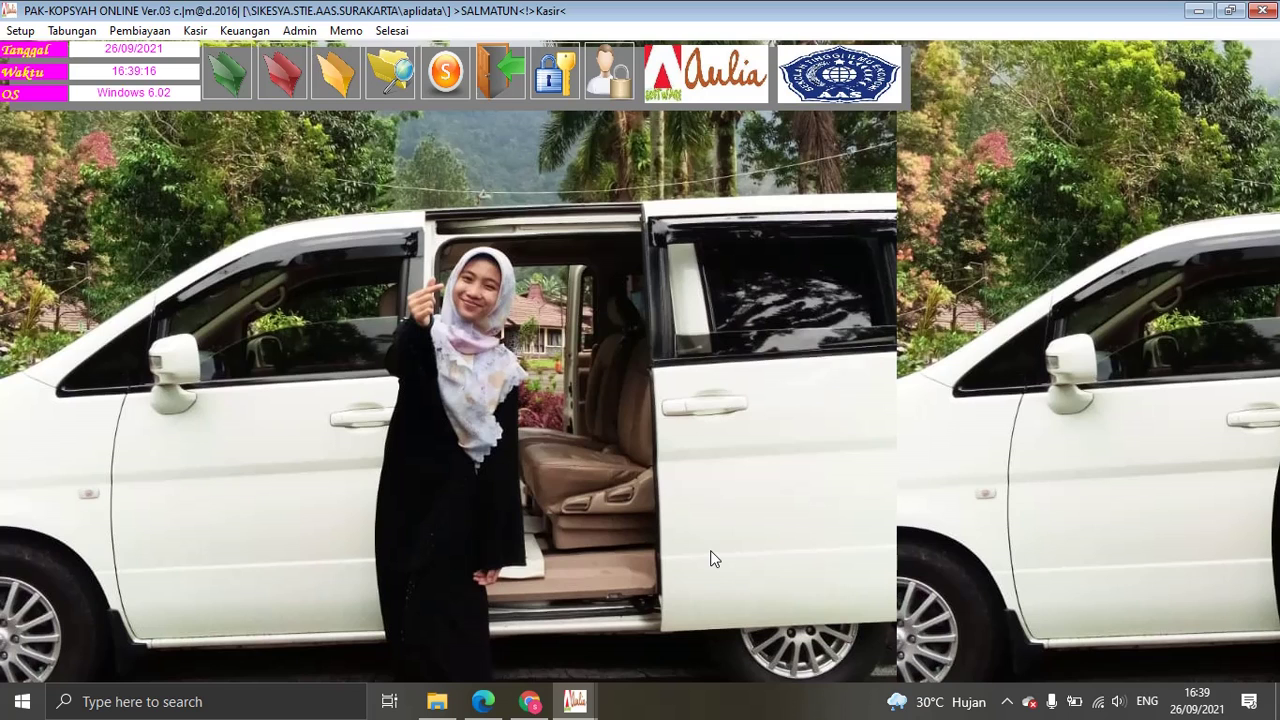
Step: Place the new cashier session and the admin session side by side to compare their wallpapers
key("super+Left")
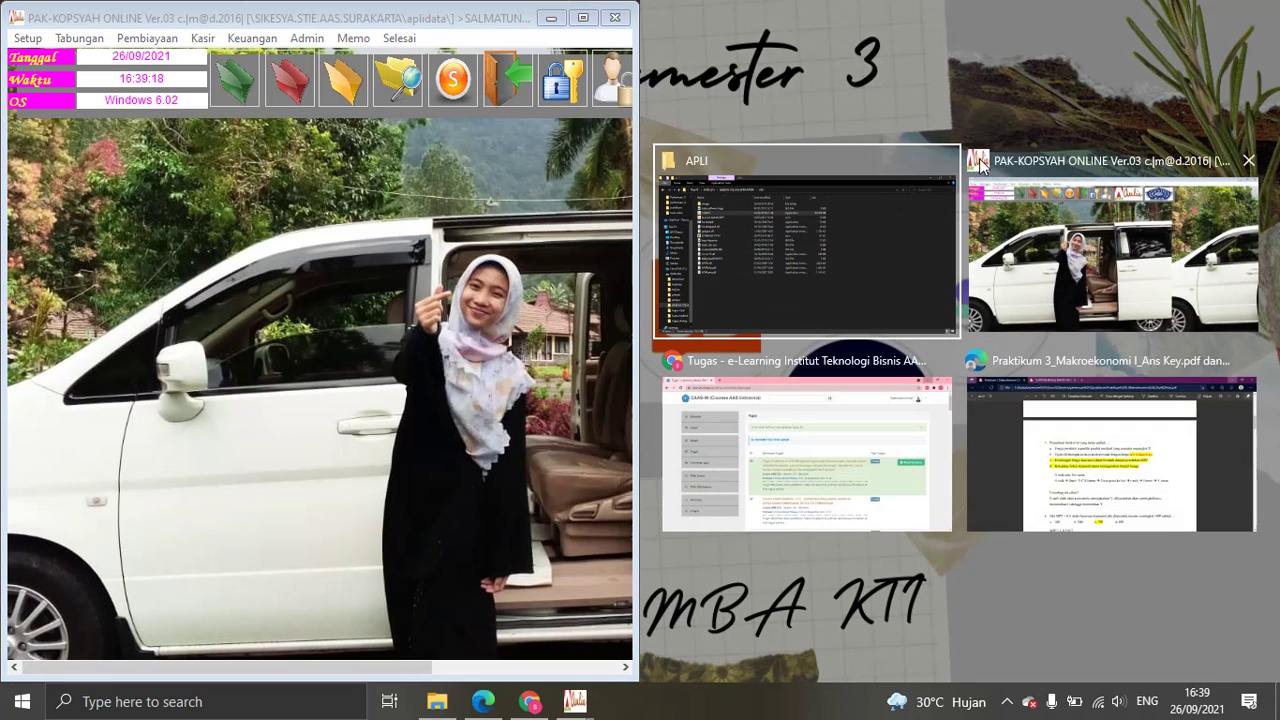
left_click(1071, 249)
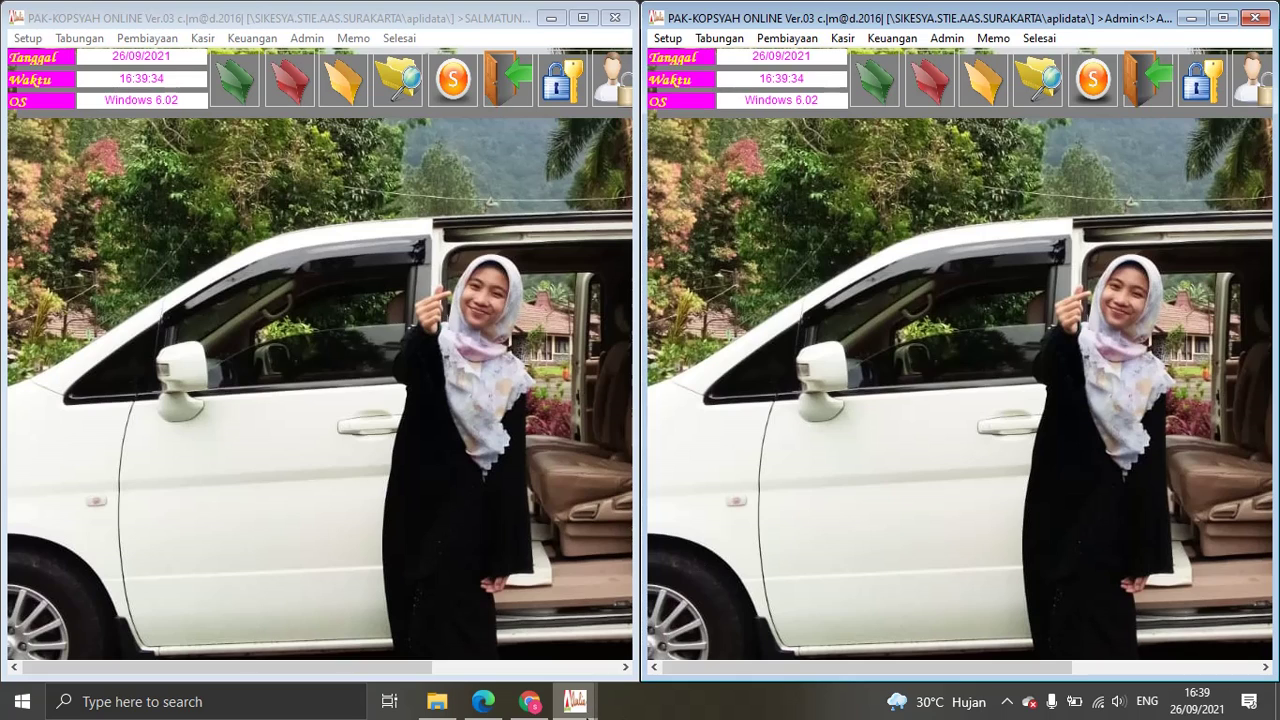
left_click(1007, 702)
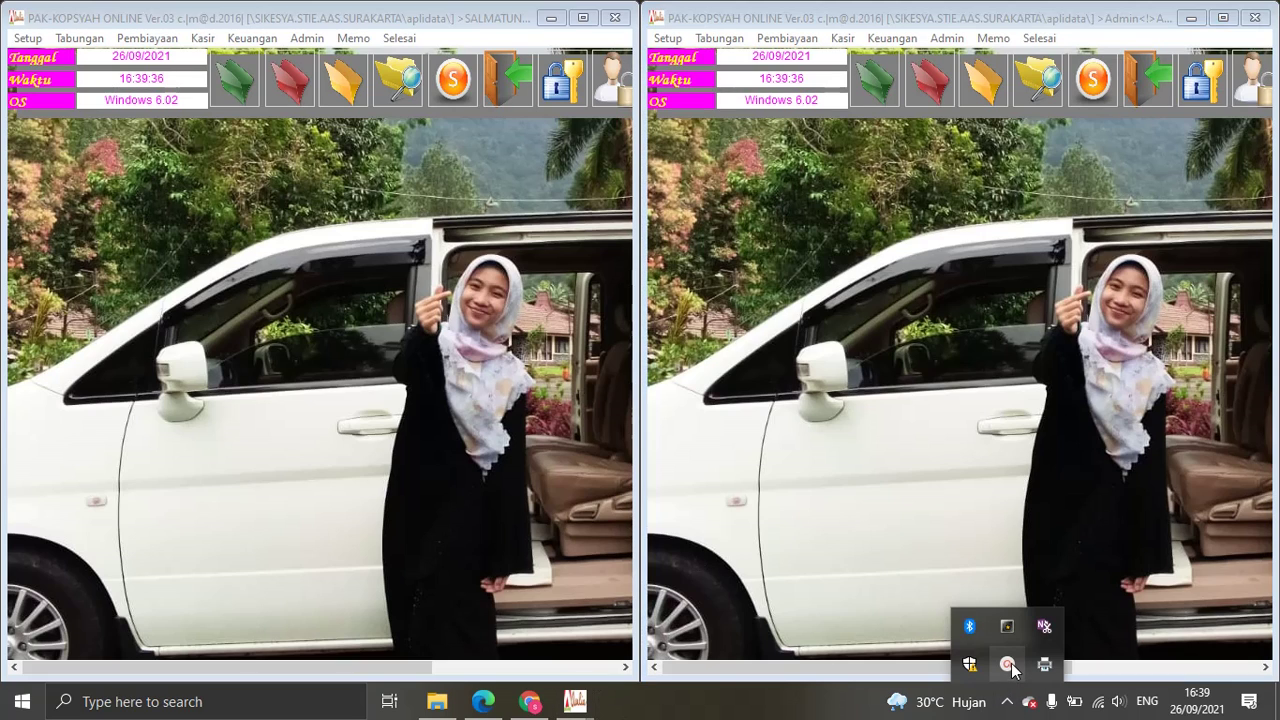